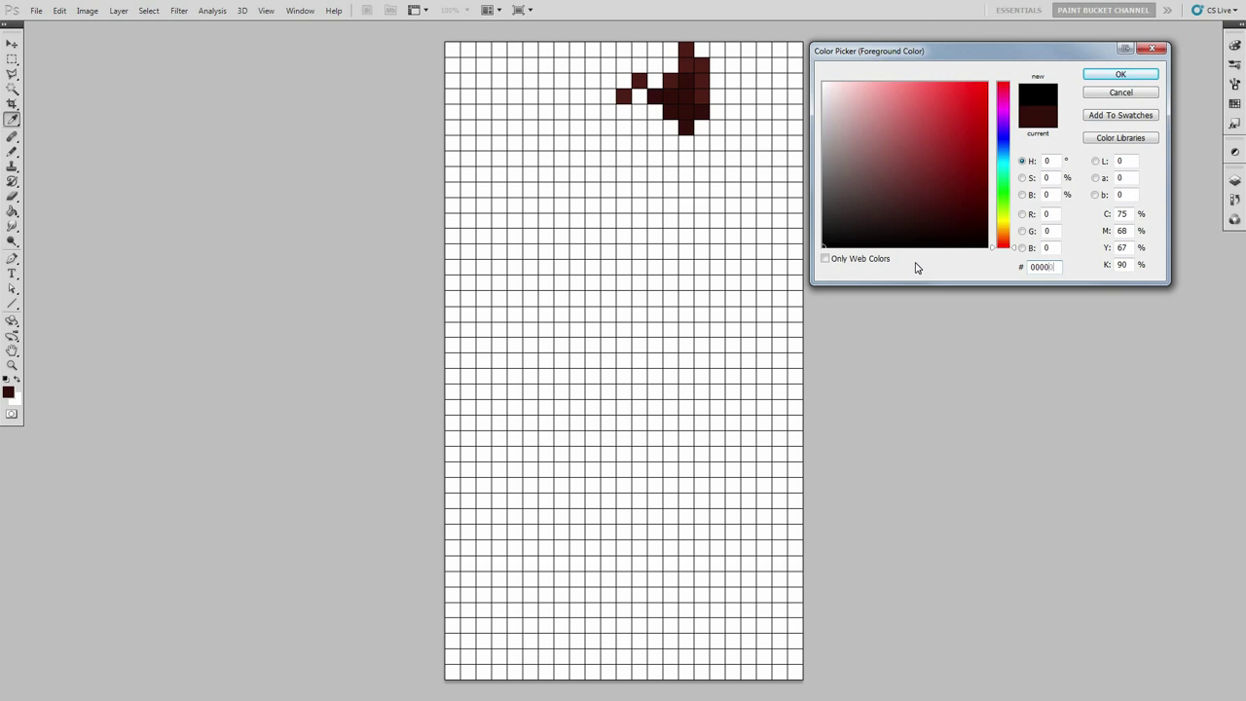
Set the foreground color to black and outline the head, left ear, left arm and hand, muzzle and outer right arm with single-square strokes.
left_click(1107, 79)
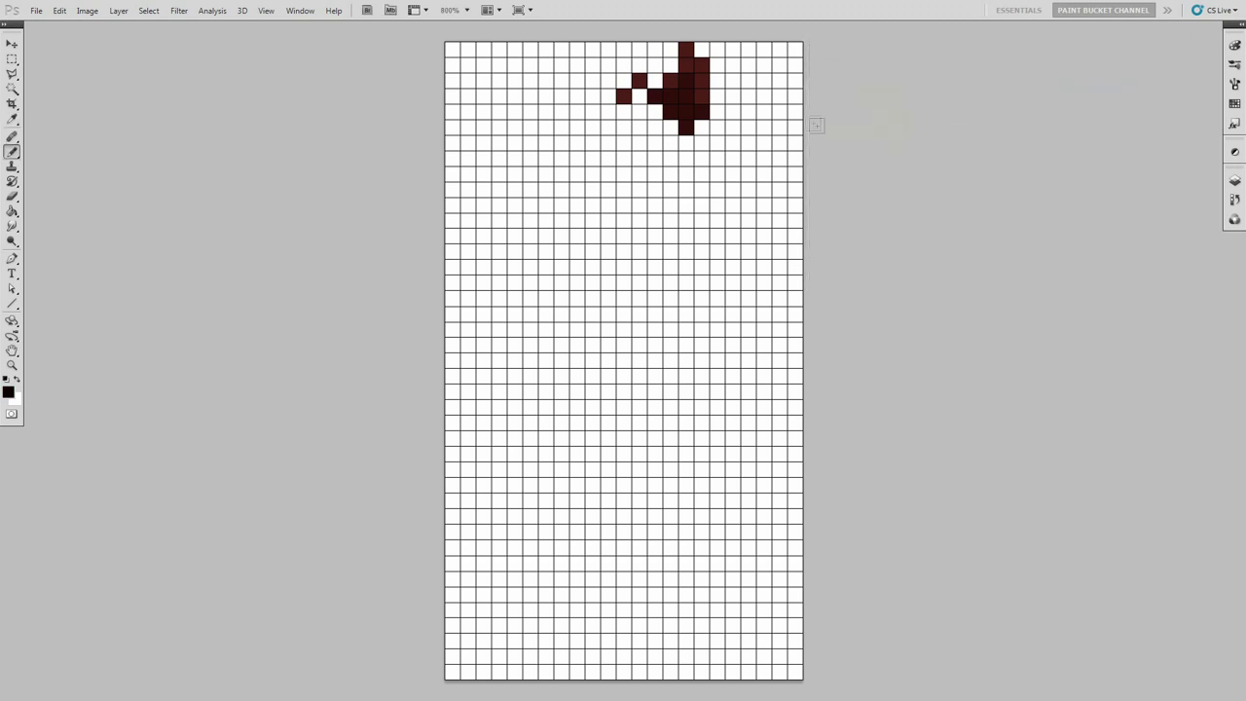
mouse_move(748, 94)
left_mouse_down()
mouse_move(742, 142)
mouse_move(718, 98)
mouse_move(719, 127)
mouse_move(703, 127)
mouse_move(700, 142)
mouse_move(655, 125)
mouse_move(641, 97)
mouse_move(638, 126)
mouse_move(610, 113)
mouse_move(591, 128)
mouse_move(538, 83)
mouse_move(514, 86)
mouse_move(515, 130)
mouse_move(545, 177)
mouse_move(545, 222)
mouse_move(514, 236)
mouse_move(500, 267)
mouse_move(481, 399)
mouse_move(467, 406)
left_mouse_up()
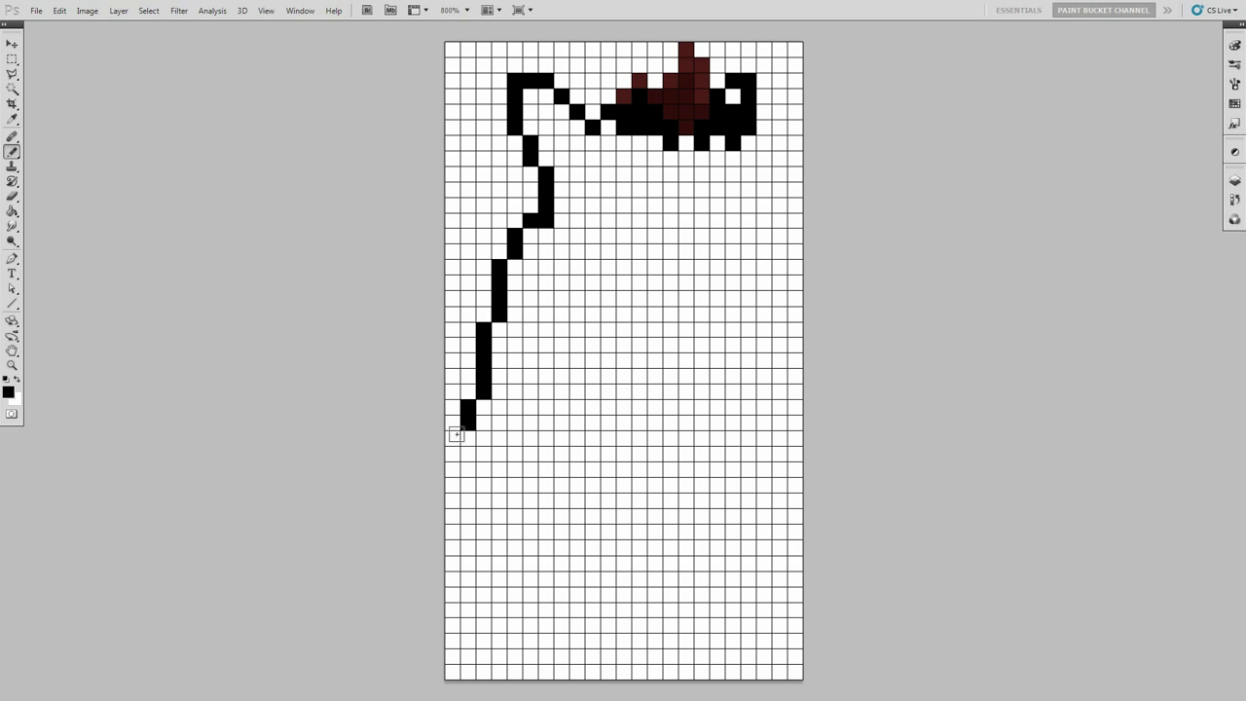
left_click(454, 437)
mouse_move(453, 470)
left_mouse_down()
mouse_move(514, 501)
mouse_move(516, 455)
mouse_move(533, 485)
mouse_move(544, 475)
mouse_move(547, 440)
mouse_move(516, 392)
mouse_move(530, 385)
mouse_move(531, 332)
mouse_move(559, 282)
mouse_move(562, 329)
mouse_move(609, 422)
left_mouse_up()
left_click(671, 171)
mouse_move(718, 174)
left_mouse_down()
mouse_move(758, 208)
mouse_move(779, 191)
mouse_move(796, 195)
mouse_move(792, 220)
mouse_move(765, 222)
mouse_move(745, 259)
mouse_move(703, 282)
mouse_move(733, 298)
mouse_move(763, 405)
left_mouse_up()
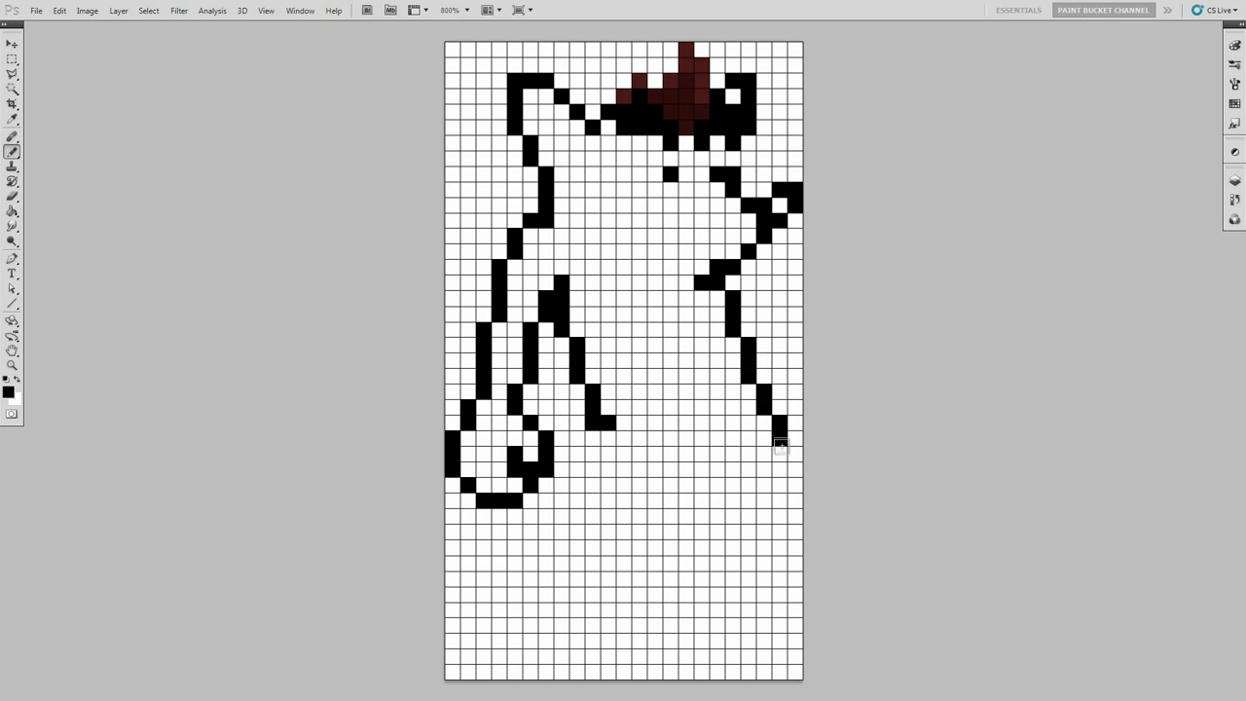
Outline the character's right hand, inner right arm, both legs and both shoes in black.
mouse_move(765, 470)
left_mouse_down()
mouse_move(749, 485)
mouse_move(701, 477)
mouse_move(702, 454)
mouse_move(718, 454)
mouse_move(717, 375)
left_mouse_up()
left_click(686, 298)
mouse_move(686, 298)
left_mouse_down()
mouse_move(702, 360)
mouse_move(672, 362)
mouse_move(668, 421)
mouse_move(670, 437)
mouse_move(685, 425)
mouse_move(703, 495)
mouse_move(699, 548)
mouse_move(654, 546)
mouse_move(624, 500)
left_mouse_up()
mouse_move(578, 449)
left_mouse_down()
mouse_move(546, 562)
mouse_move(605, 566)
mouse_move(608, 515)
mouse_move(616, 537)
mouse_move(592, 597)
mouse_move(562, 594)
mouse_move(561, 580)
mouse_move(532, 642)
mouse_move(533, 672)
mouse_move(622, 672)
mouse_move(623, 639)
mouse_move(610, 608)
left_mouse_up()
mouse_move(670, 563)
left_mouse_down()
mouse_move(656, 610)
mouse_move(656, 658)
mouse_move(781, 655)
mouse_move(765, 611)
mouse_move(734, 611)
mouse_move(662, 578)
left_mouse_up()
Set the foreground color to bc2800 and paint dark red shading squares in the right ear, nose, mouth and left side of the face.
left_click(10, 391)
left_click(1056, 267)
type("0bc280")
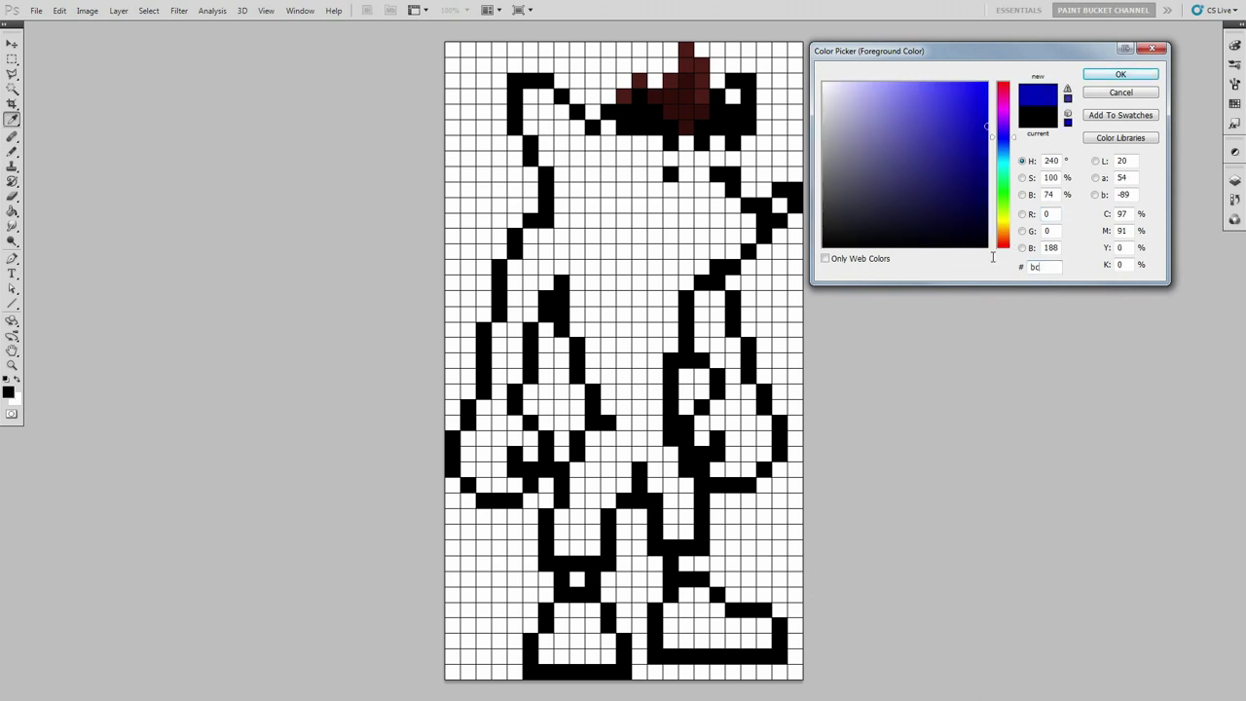
type("00")
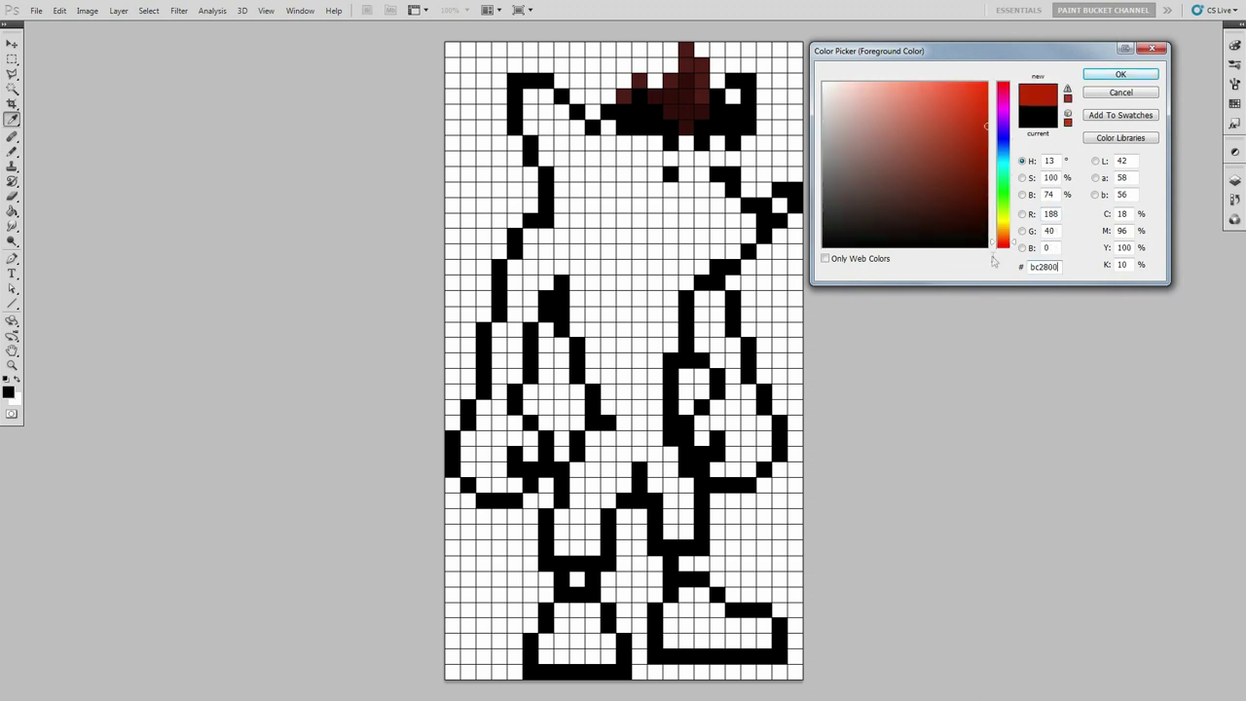
left_click(1110, 83)
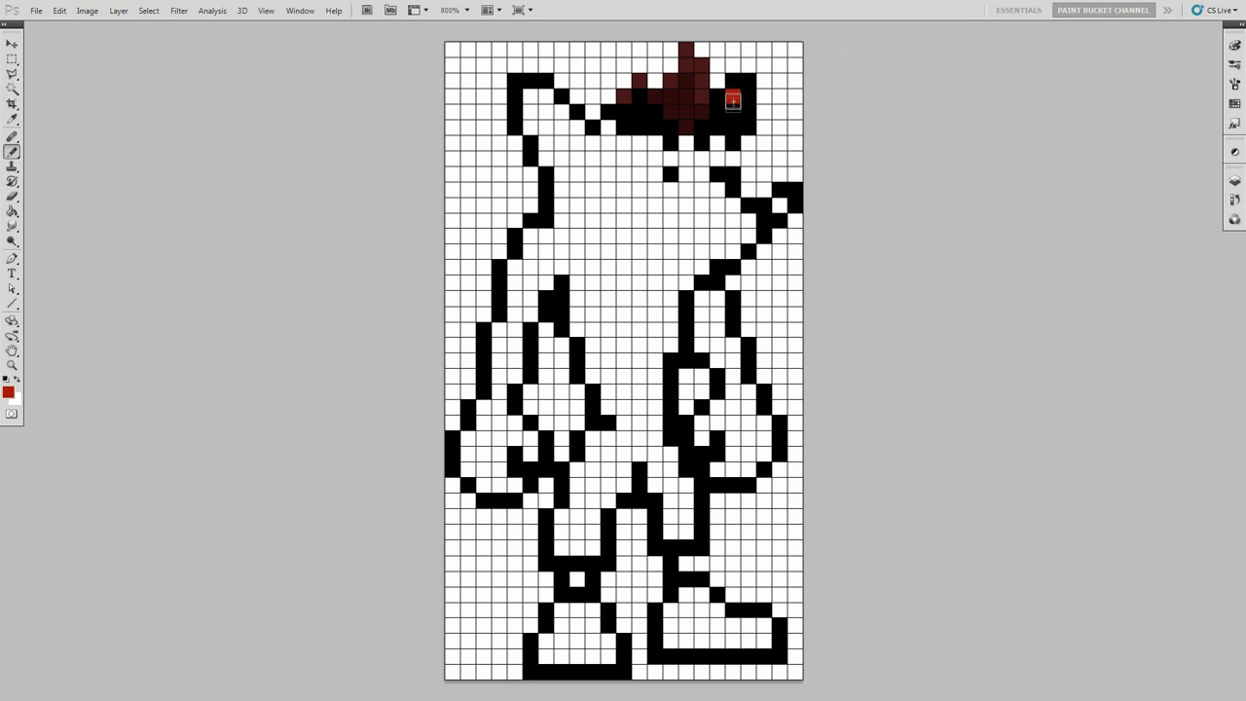
mouse_move(701, 158)
left_mouse_down()
mouse_move(686, 164)
mouse_move(701, 179)
left_mouse_up()
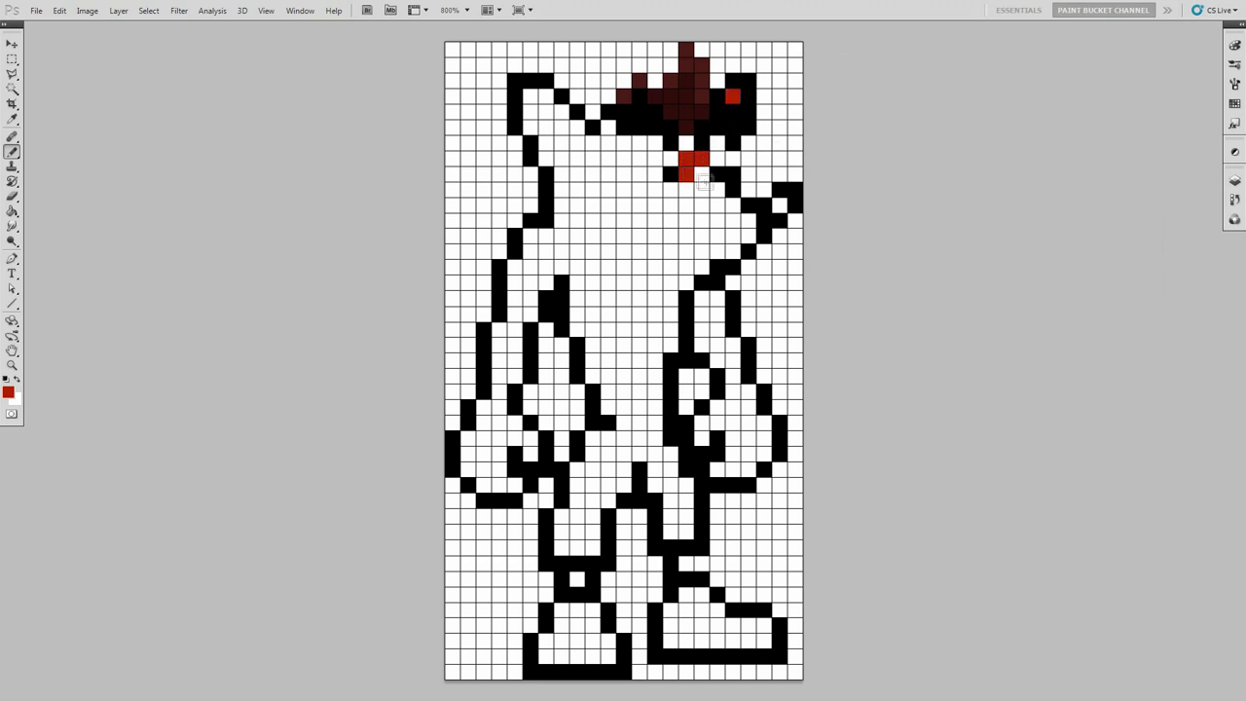
left_click(732, 204)
left_click(717, 220)
left_click(639, 220)
left_click(609, 128)
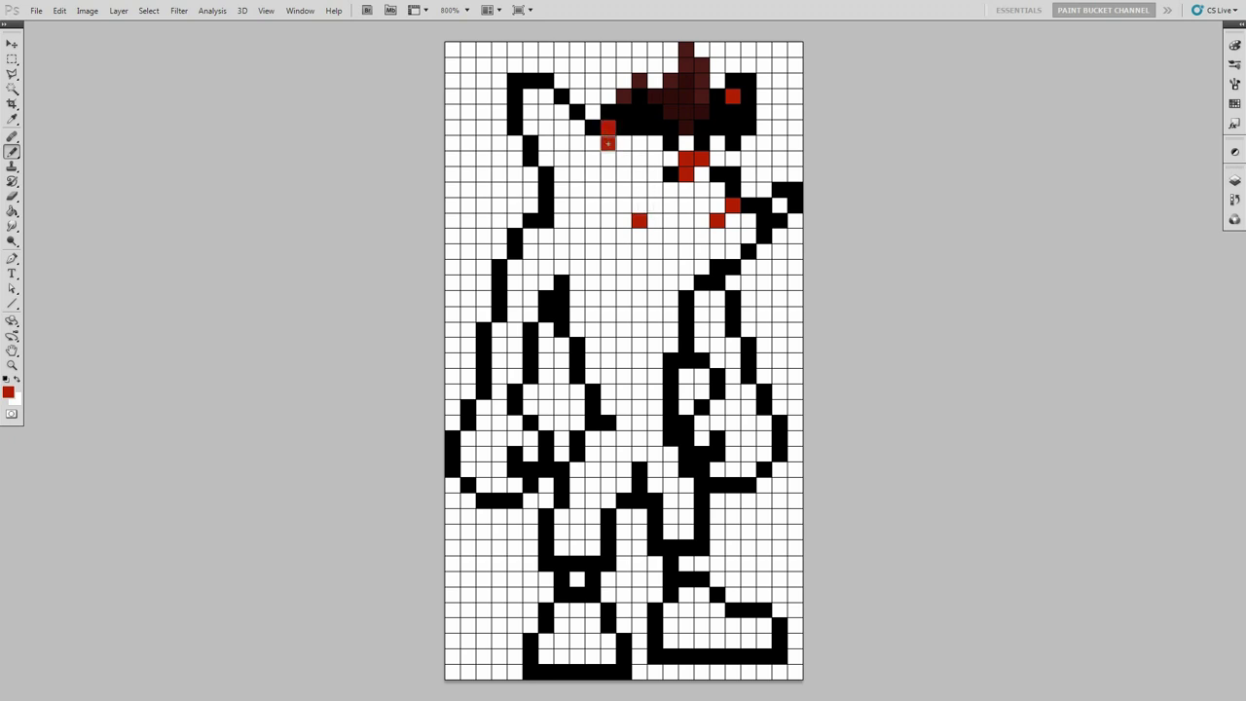
left_click(593, 143)
left_click(593, 158)
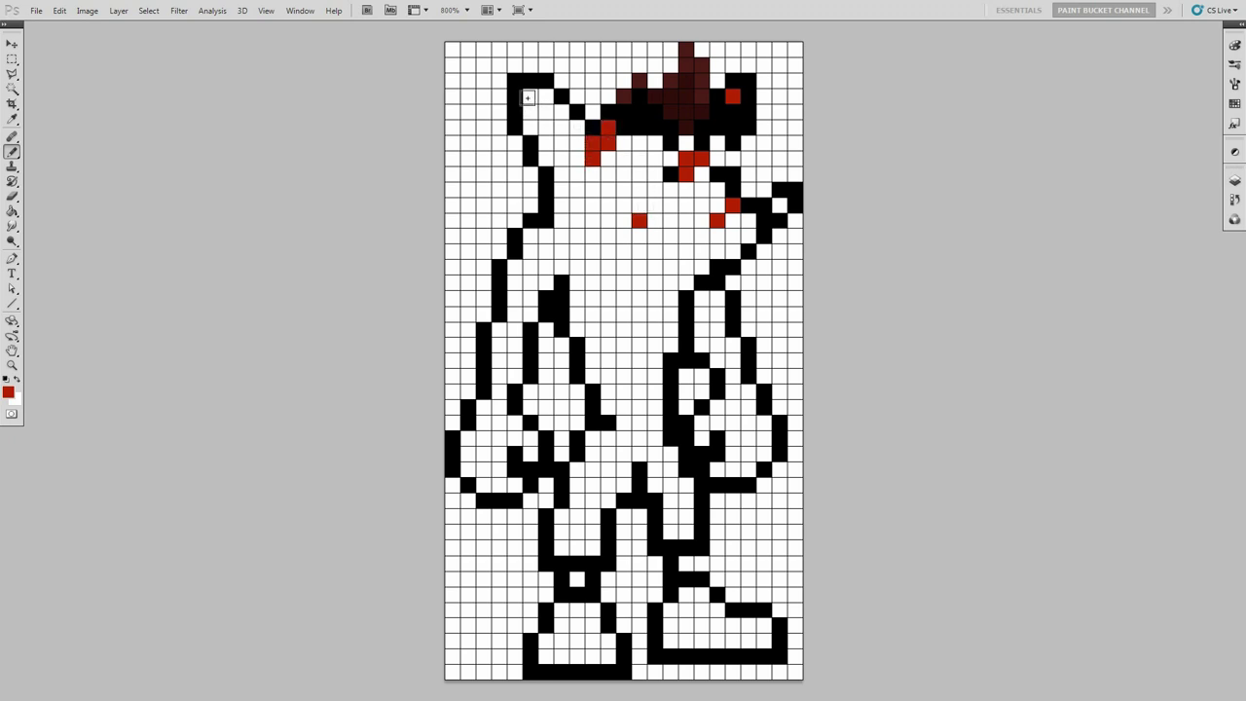
Add dark red shading along the left ear, cheek, left arm, torso edge, right arm, both hands and the right ankle.
mouse_move(529, 104)
left_mouse_down()
mouse_move(578, 210)
mouse_move(530, 251)
mouse_move(502, 313)
mouse_move(504, 387)
left_mouse_up()
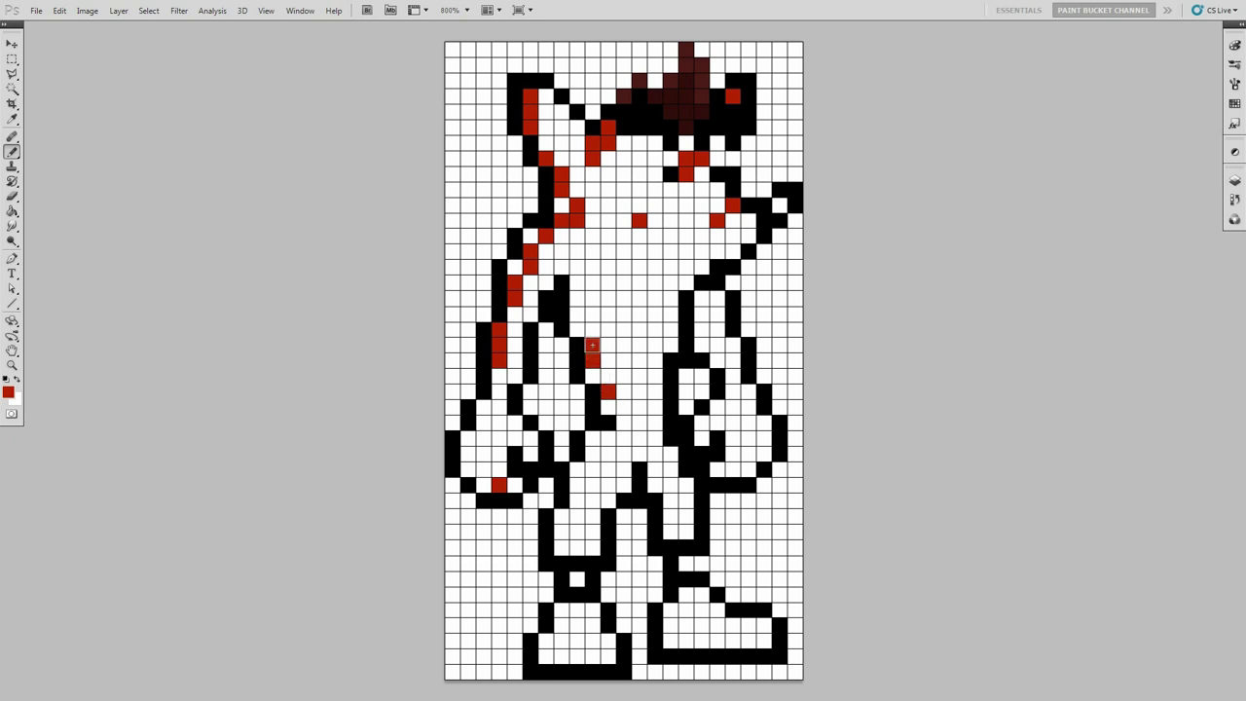
left_click_drag(578, 318, 579, 276)
left_click_drag(717, 311, 717, 328)
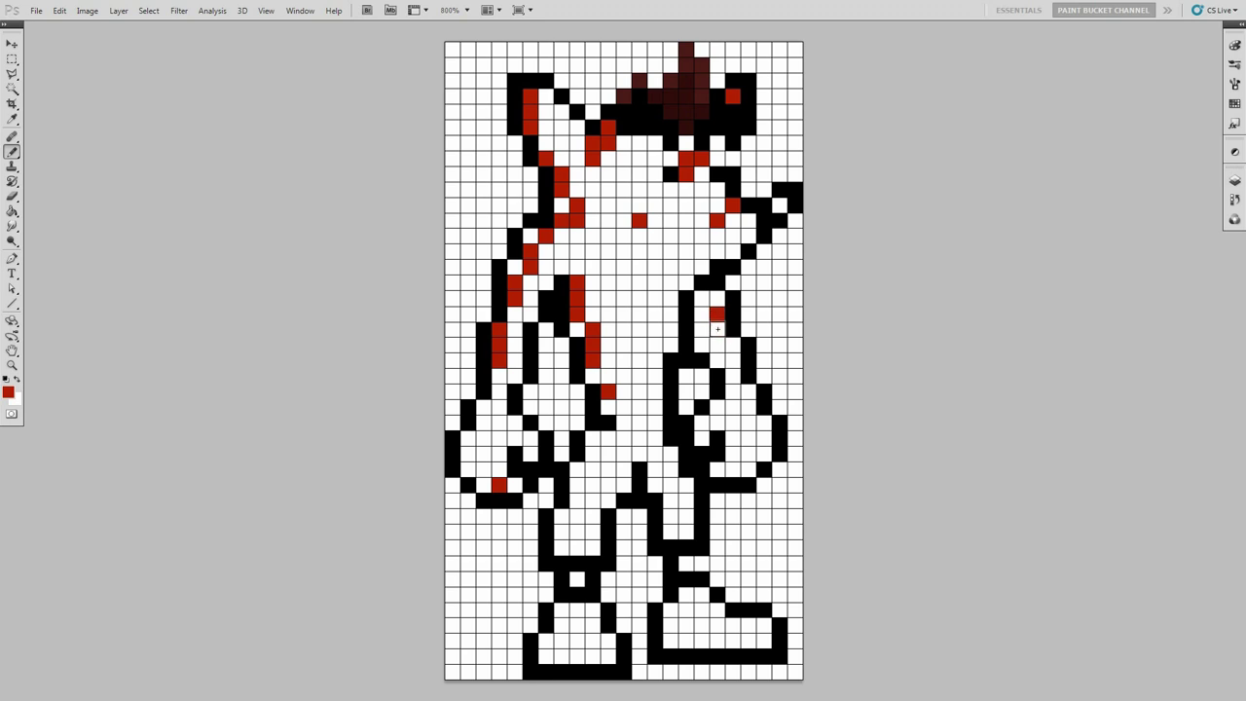
left_click(702, 347)
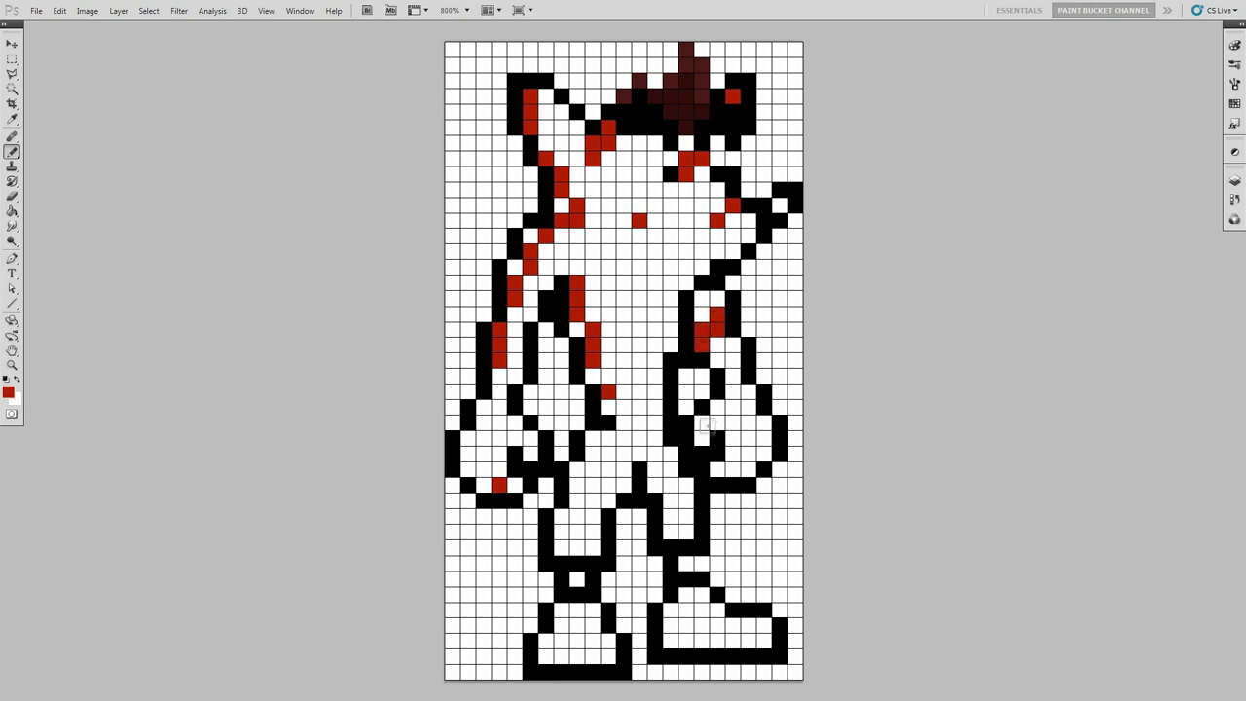
left_click_drag(718, 469, 736, 475)
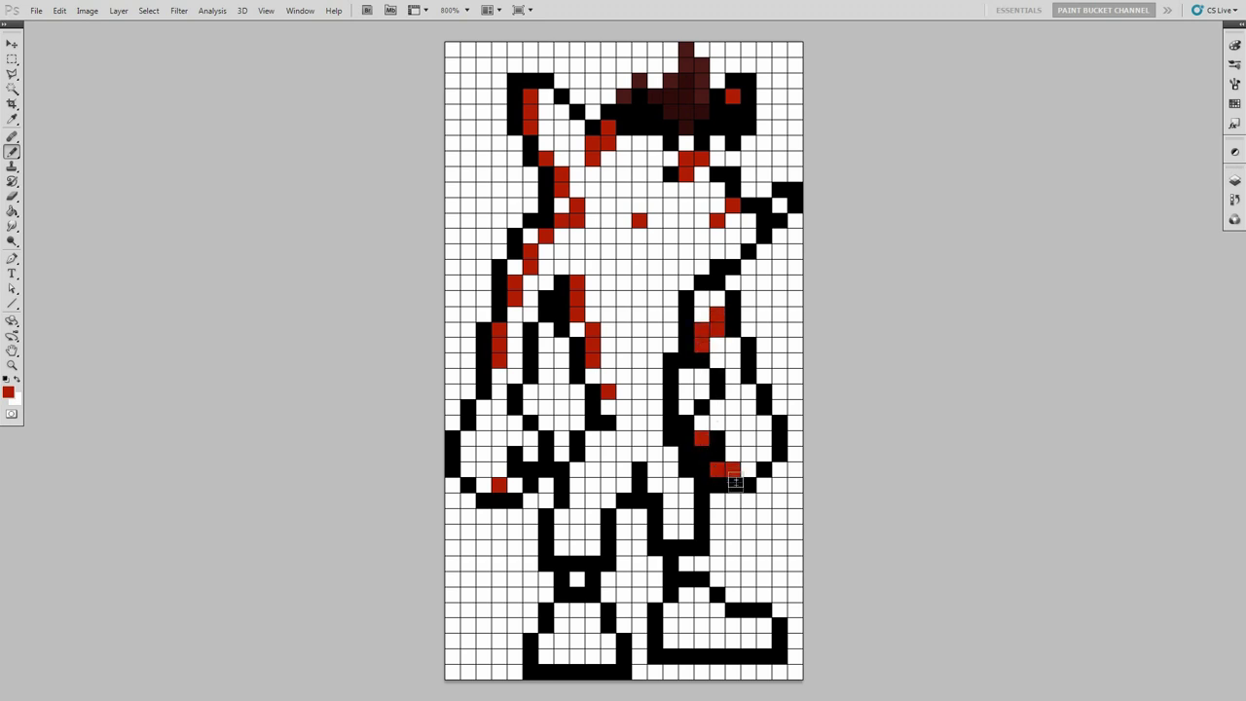
left_click(686, 562)
Set the foreground color to ed4808 and fill the single open square at the left ankle.
left_click(13, 395)
double_click(1057, 267)
type("ed4")
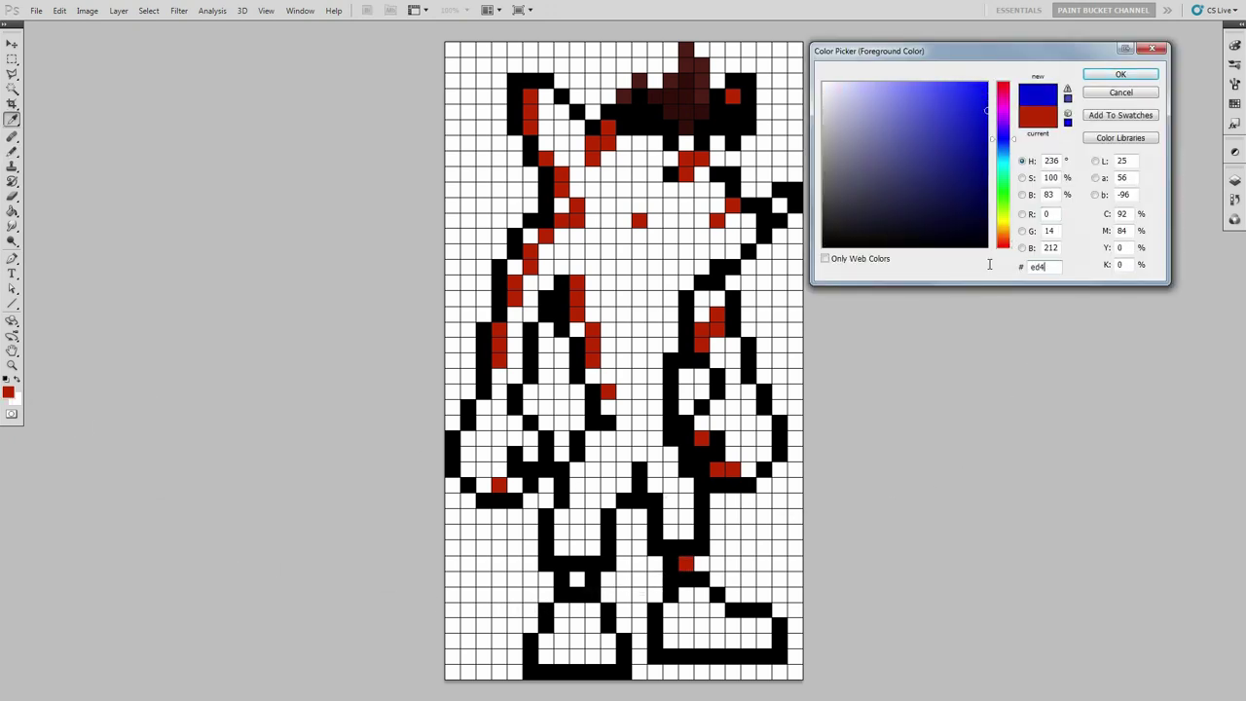
type("808")
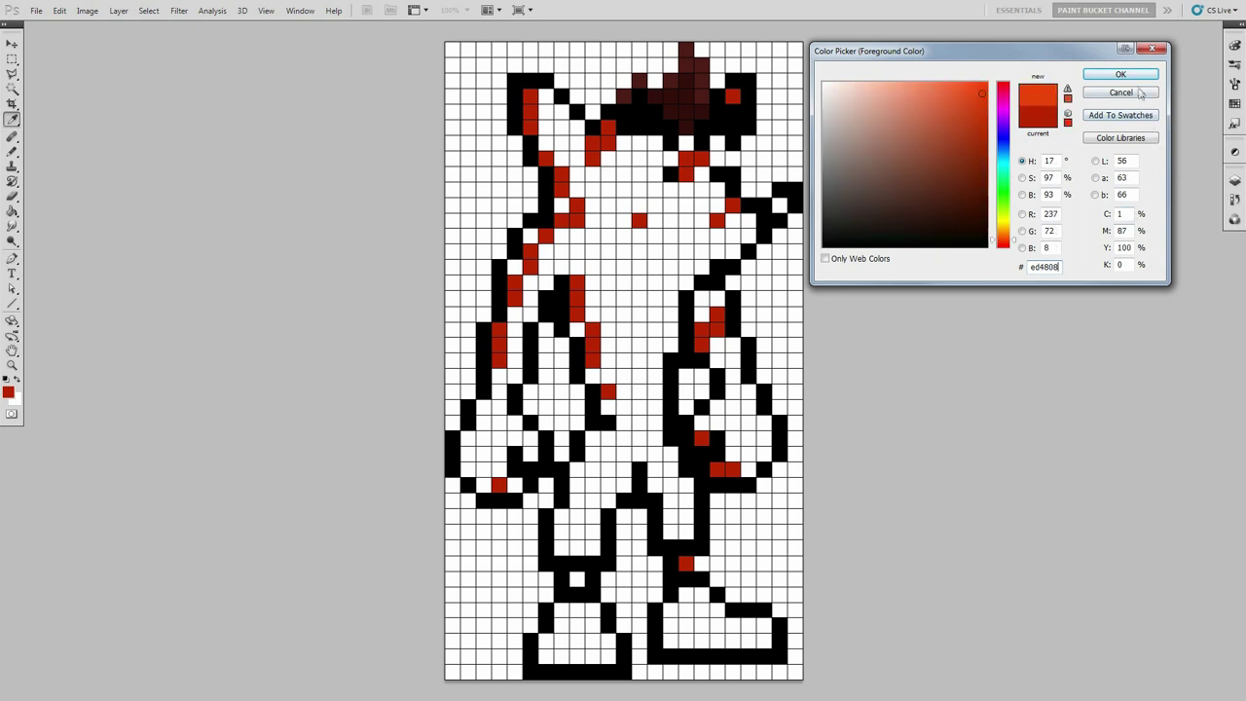
left_click(1121, 75)
left_click(576, 579)
Set the foreground color to c0c0c0 and paint light grey shading squares around the eyes and two at the waist.
left_click(9, 393)
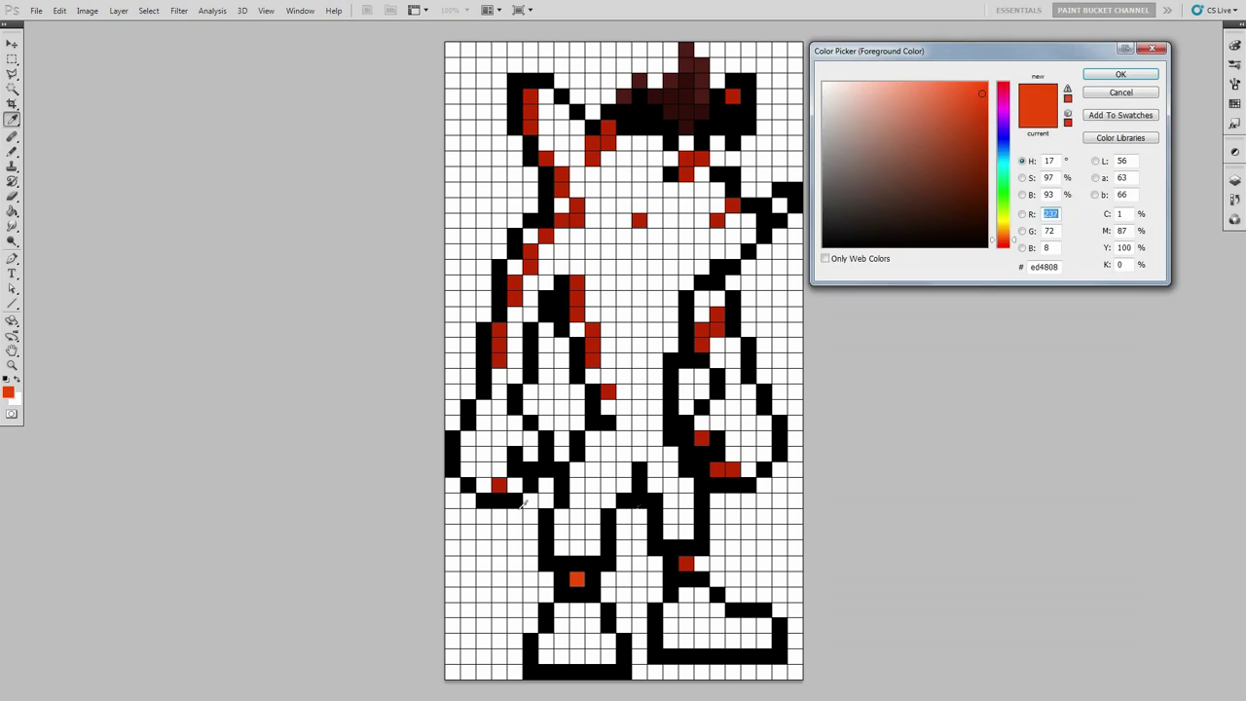
double_click(1059, 266)
type("c")
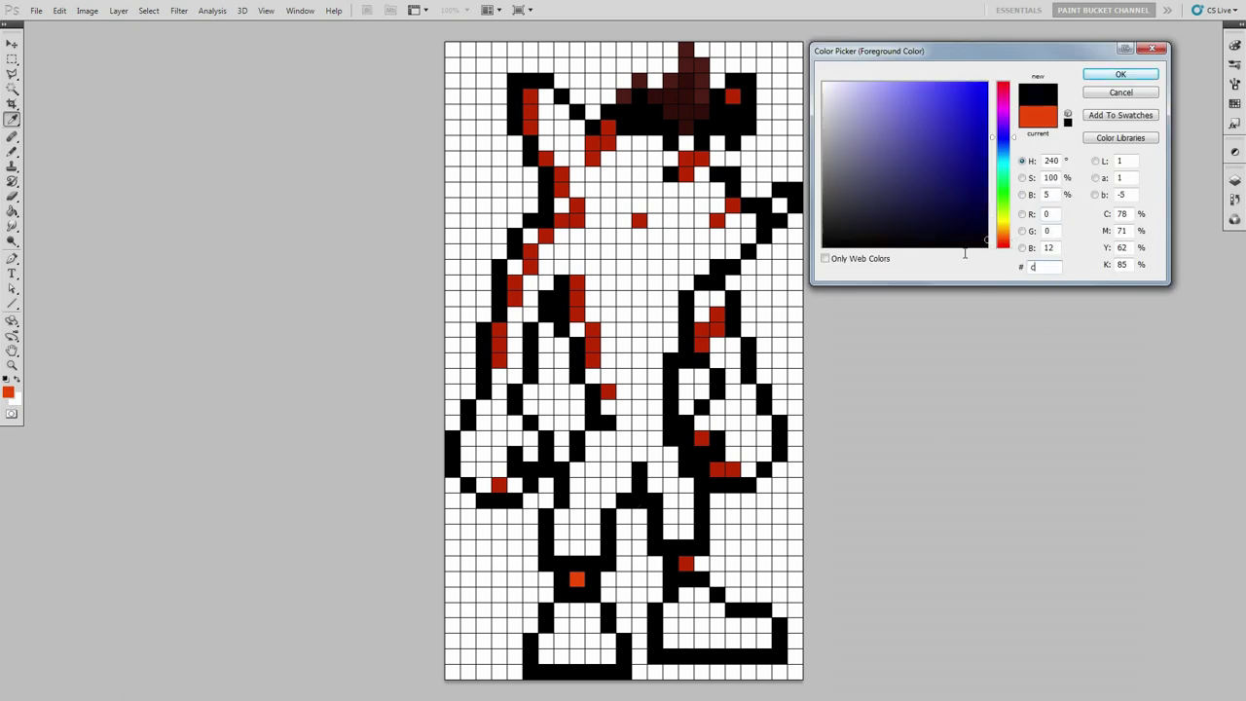
type("0c0c0")
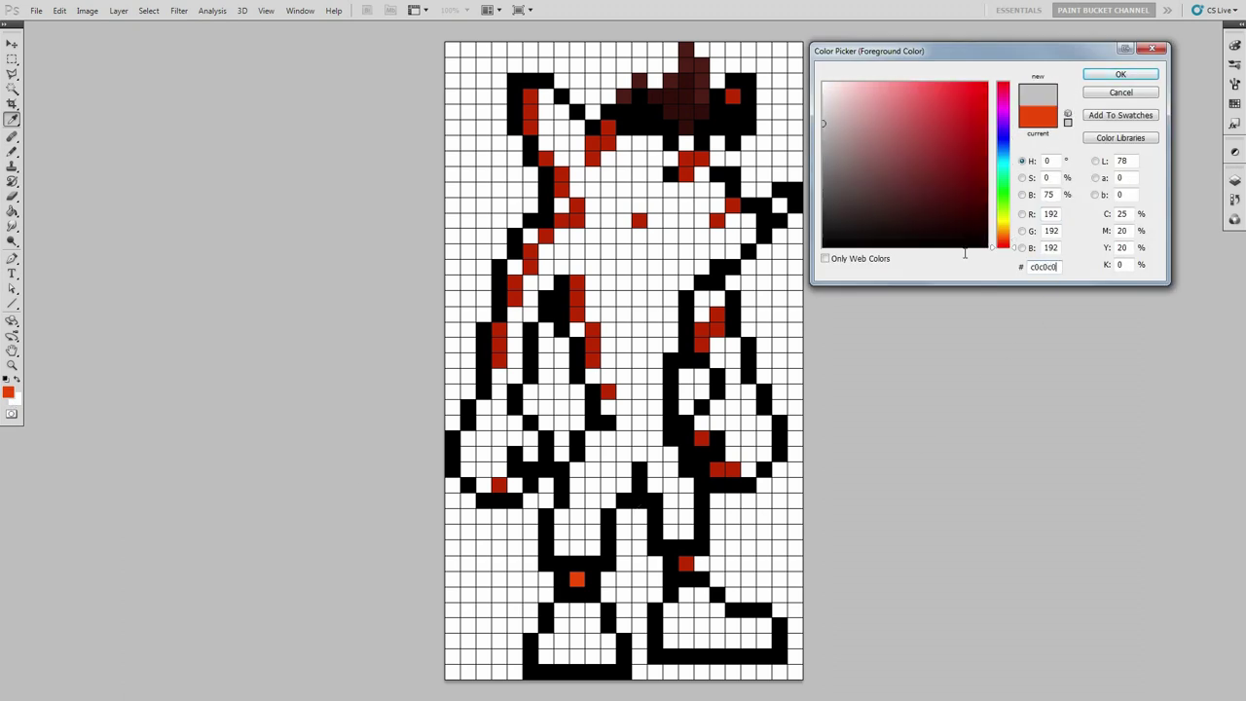
left_click(1117, 75)
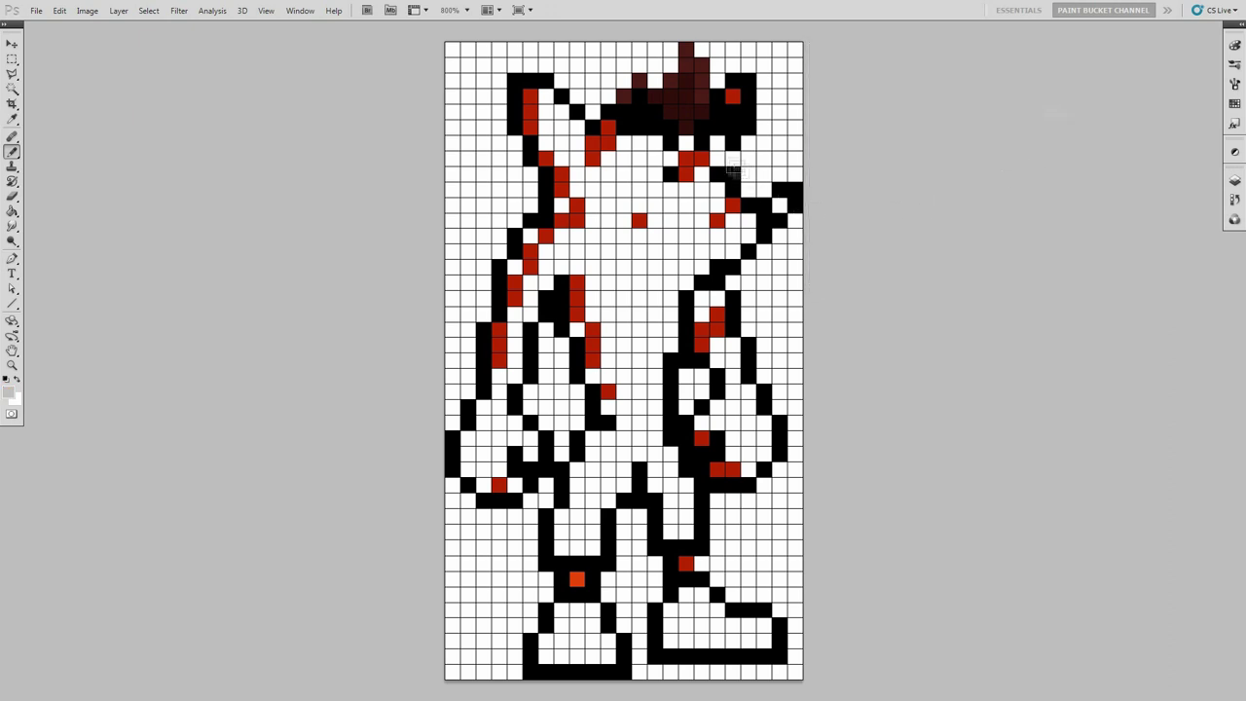
left_click(717, 143)
left_click(654, 143)
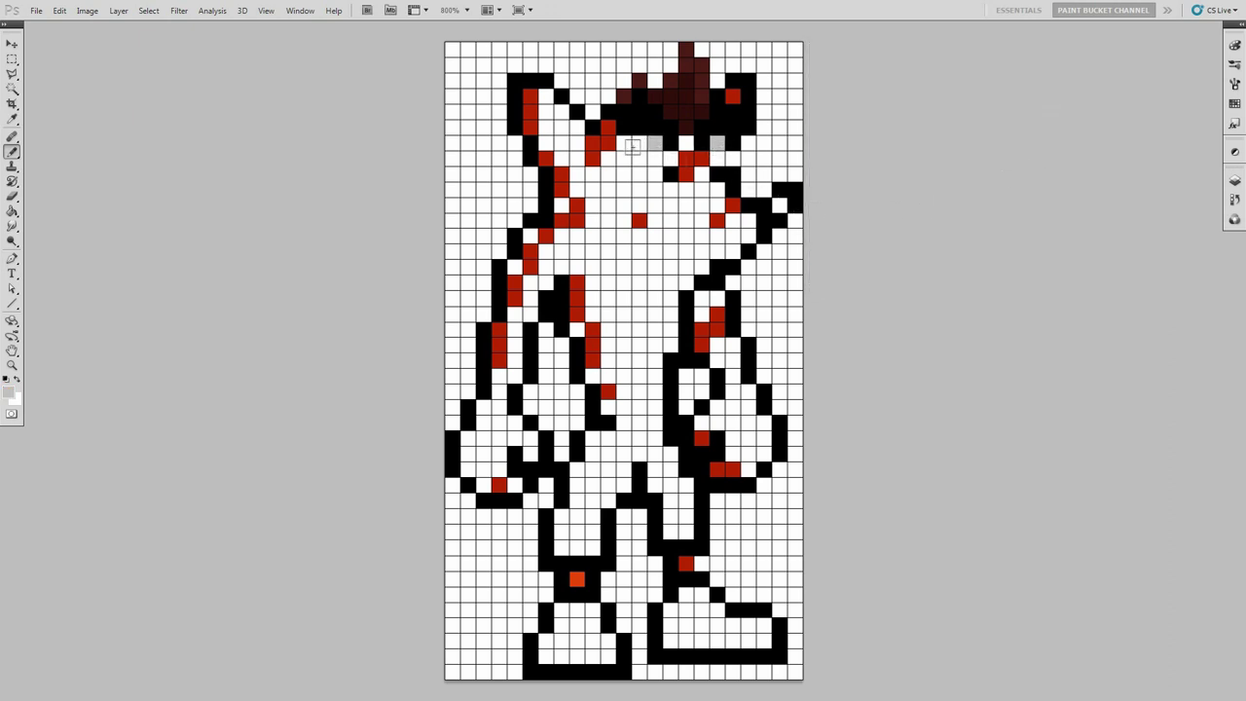
left_click(639, 190)
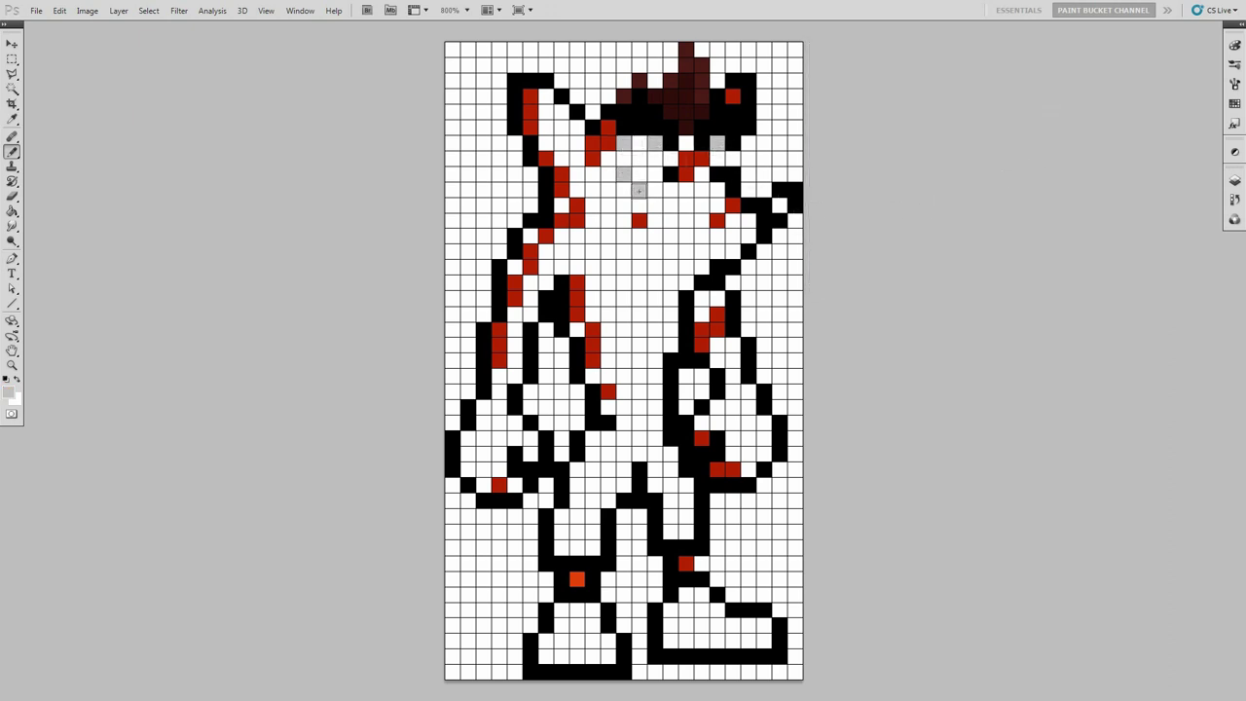
left_click(656, 423)
left_click(639, 422)
Set the foreground color to 058319 and paint the green irises of both eyes.
left_click(10, 394)
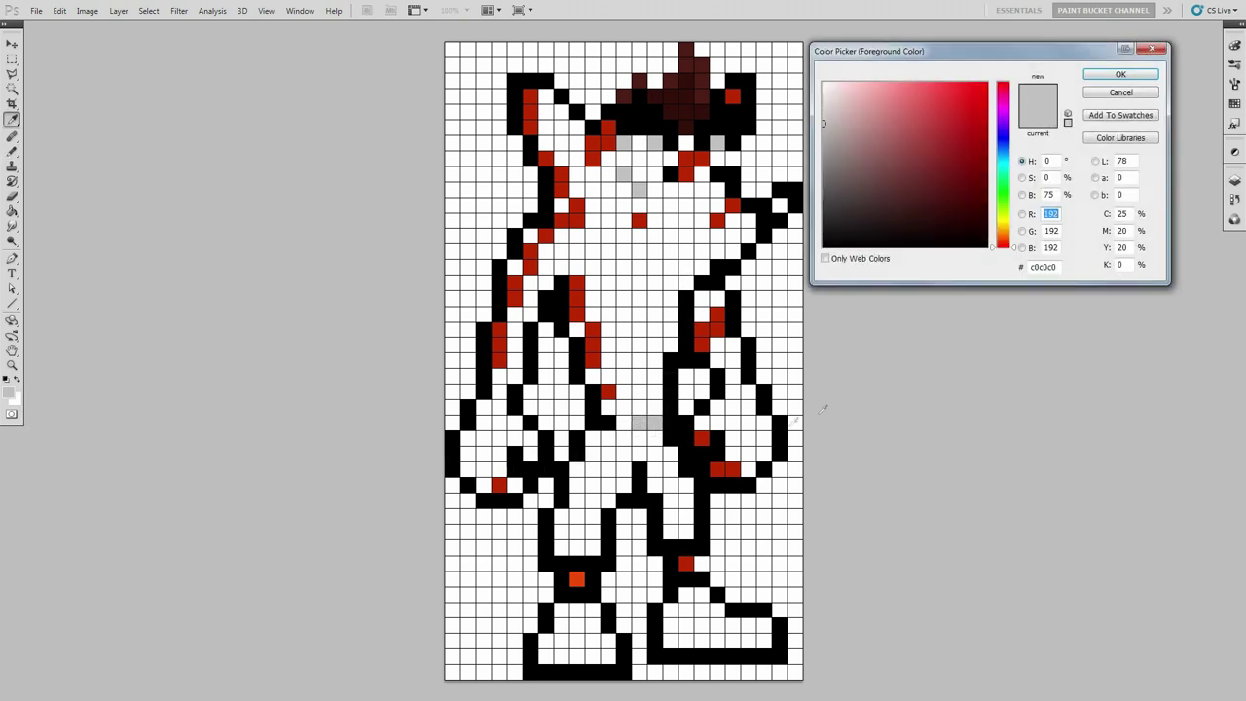
left_click_drag(1063, 271, 971, 271)
key("BackSpace")
type("0")
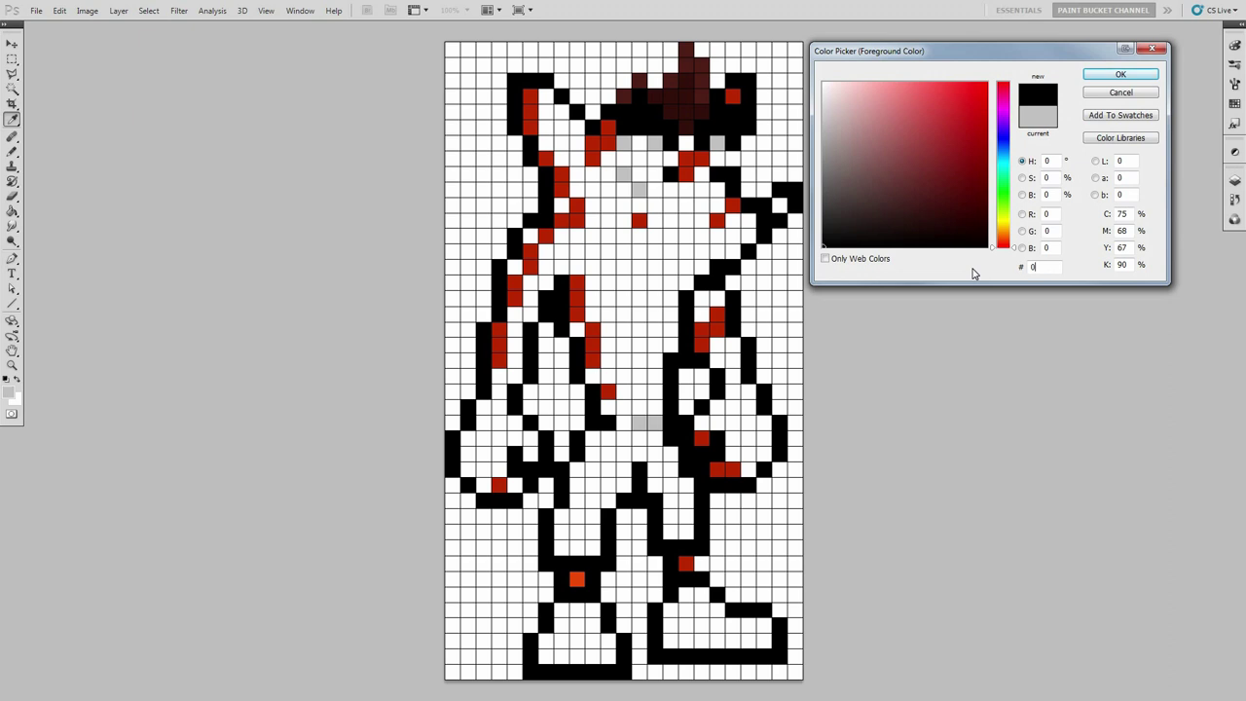
type("058319")
left_click(1105, 77)
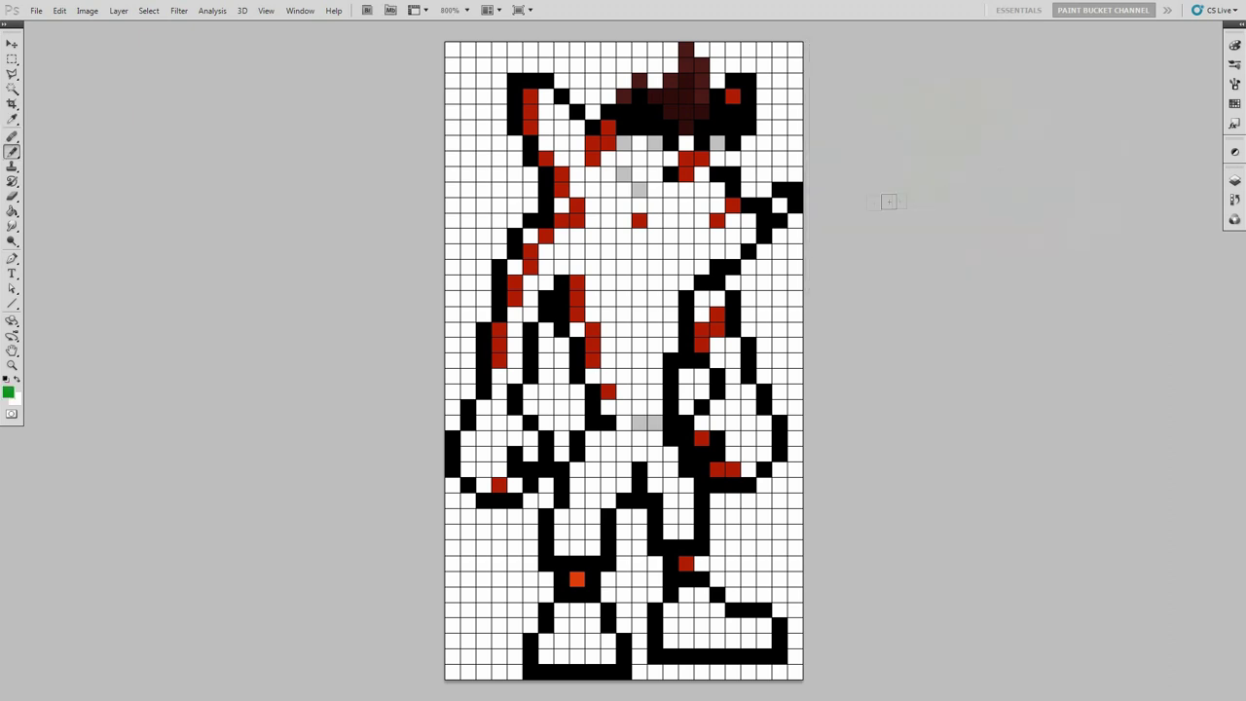
left_click(657, 159)
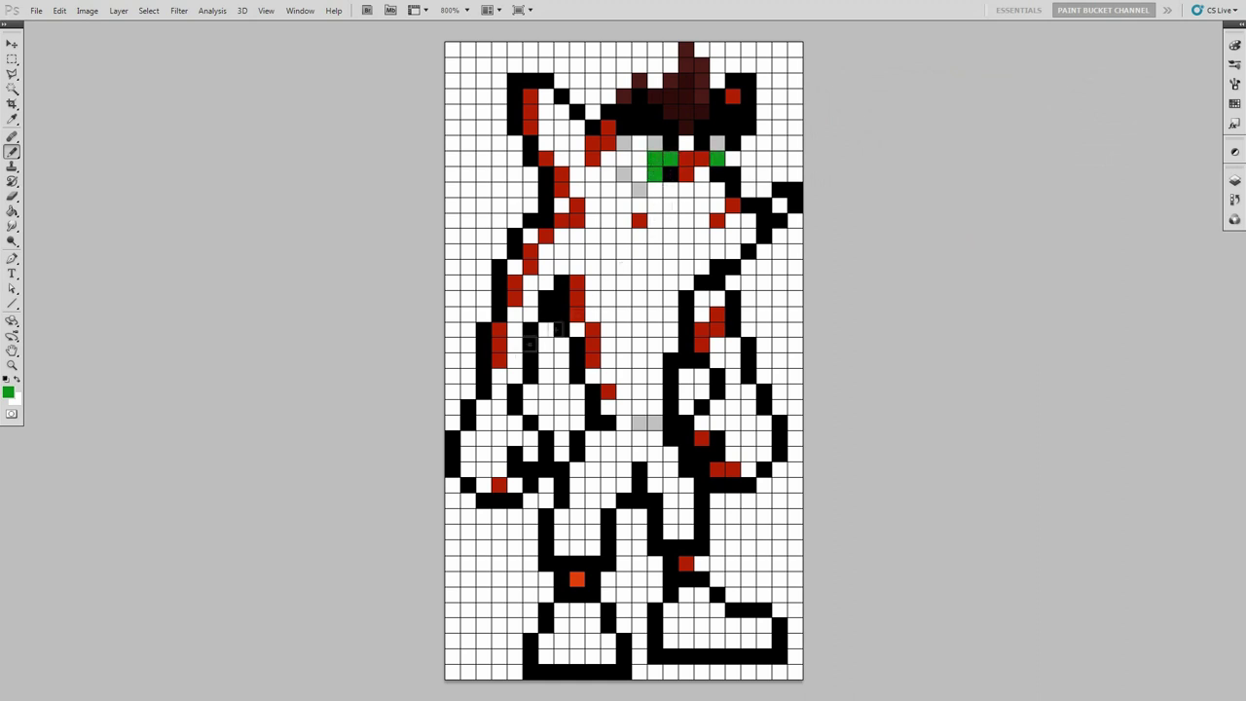
Set the foreground color to fd4f2b and fill the left ear's edge, cheek, nose and upper mouth with bright red.
left_click(9, 394)
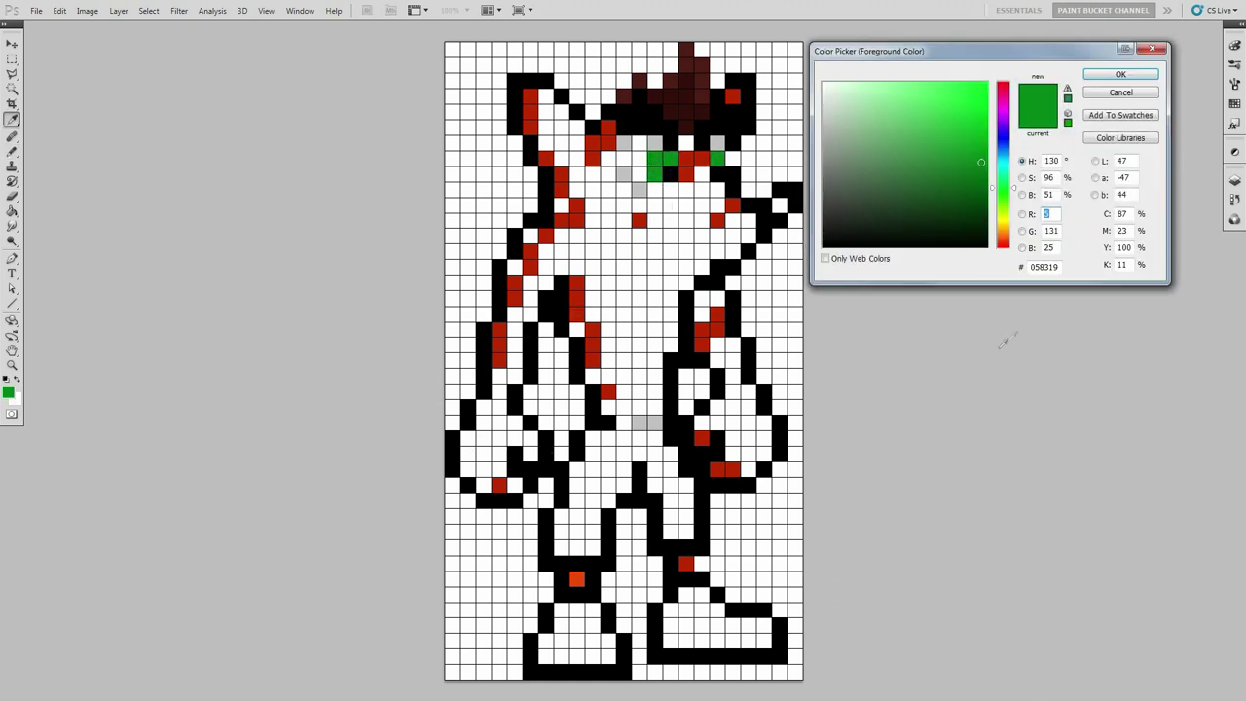
double_click(1061, 267)
key("BackSpace")
type("fd")
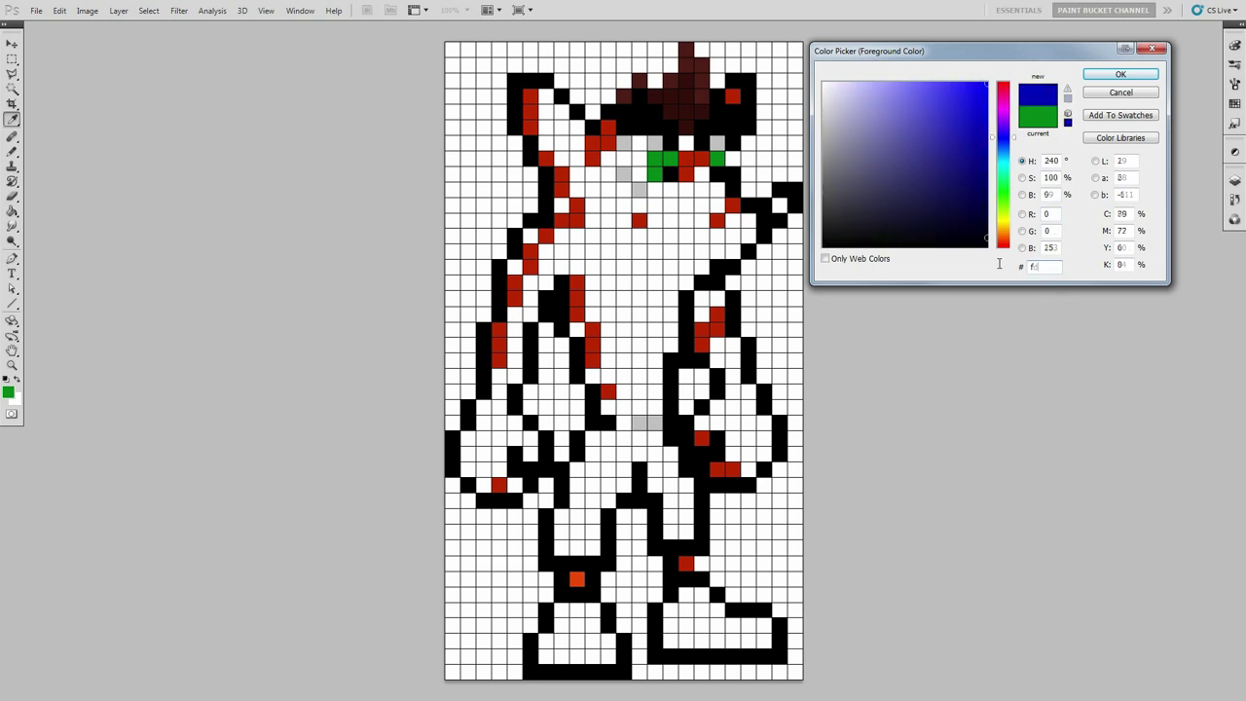
type("4f2b")
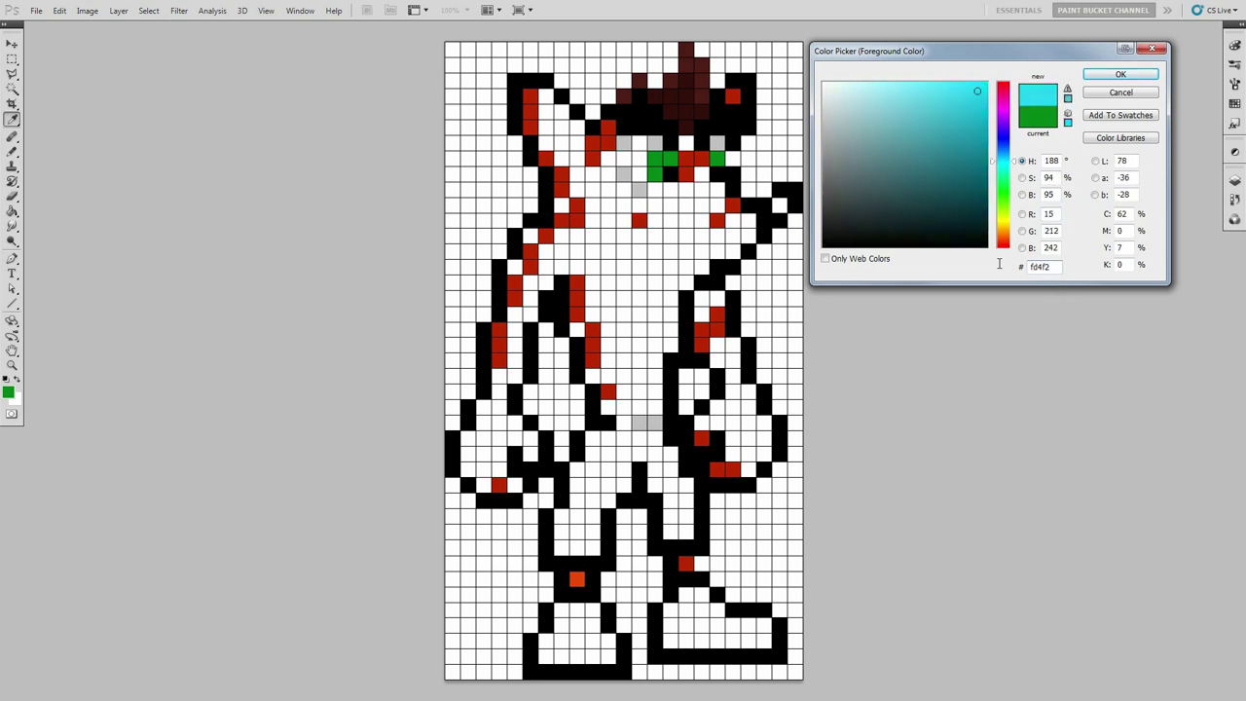
left_click(1112, 76)
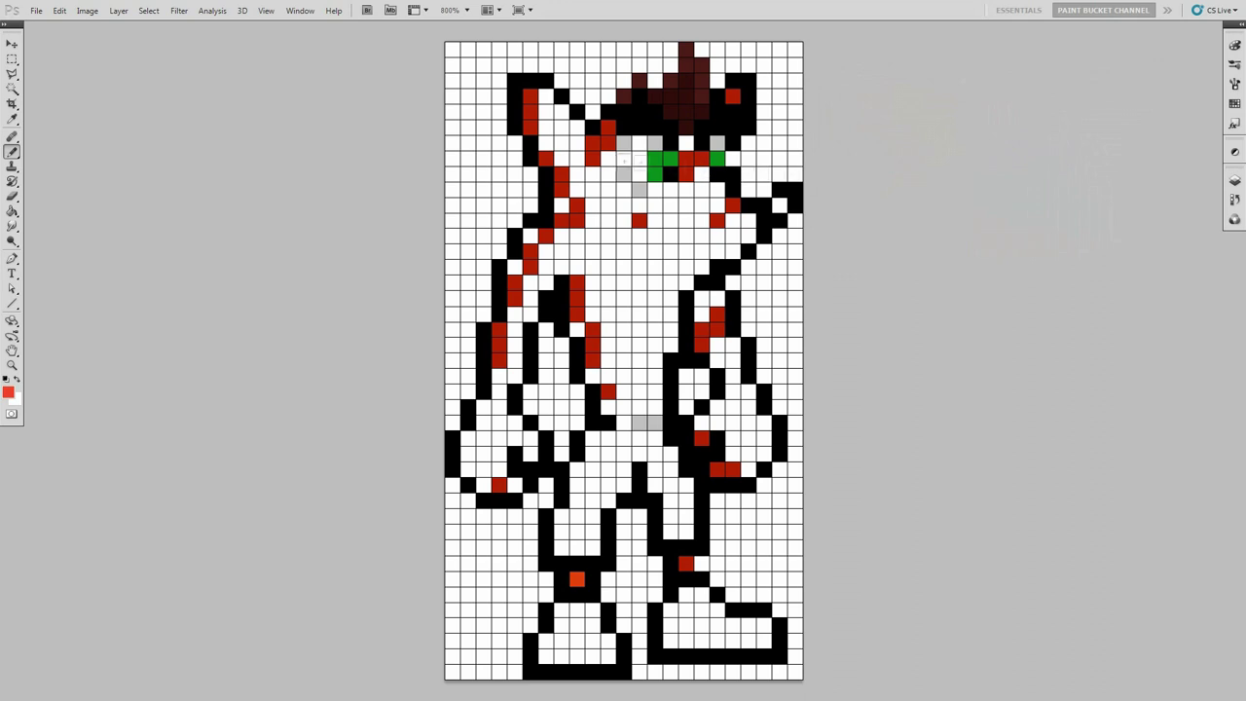
mouse_move(545, 95)
left_mouse_down()
mouse_move(578, 129)
mouse_move(578, 188)
mouse_move(590, 202)
mouse_move(607, 159)
mouse_move(609, 205)
mouse_move(651, 202)
mouse_move(654, 220)
mouse_move(671, 219)
mouse_move(684, 192)
mouse_move(688, 221)
mouse_move(701, 220)
mouse_move(701, 176)
mouse_move(721, 206)
left_mouse_up()
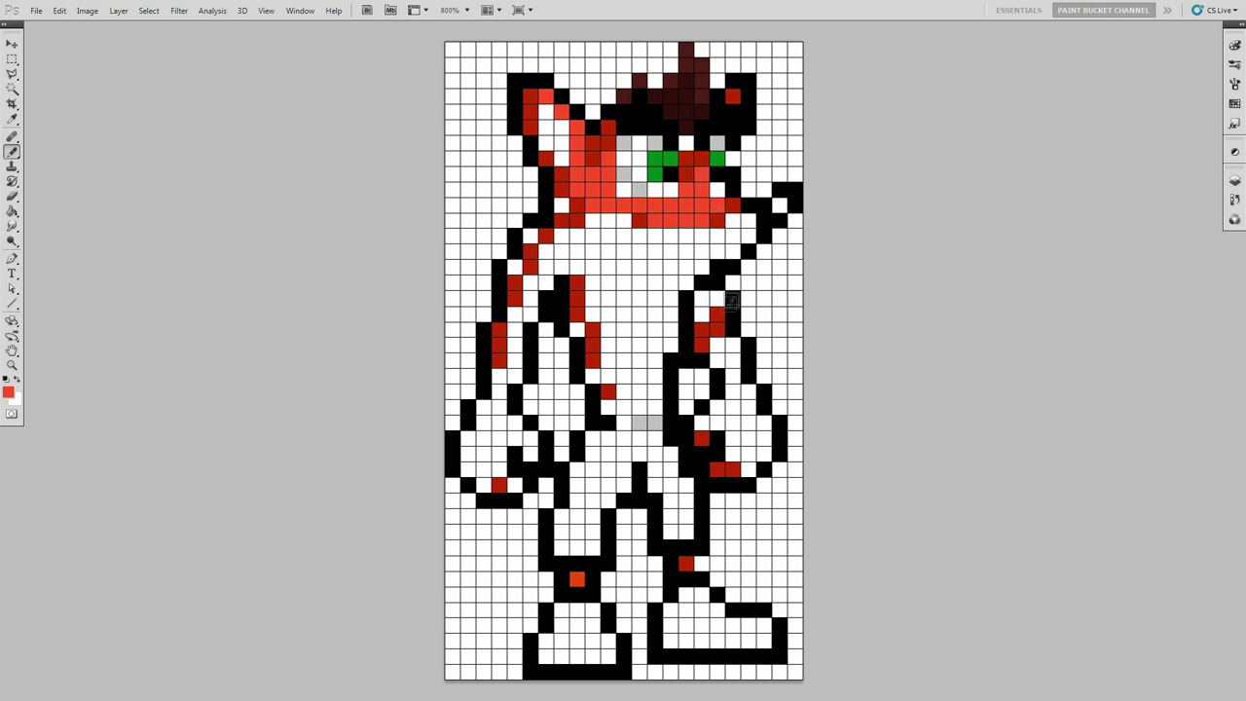
Fill the right forearm, left shoulder and arm, and the open finger squares of the left hand with bright red.
mouse_move(716, 344)
left_mouse_down()
mouse_move(718, 359)
mouse_move(737, 347)
mouse_move(734, 383)
mouse_move(717, 362)
left_mouse_up()
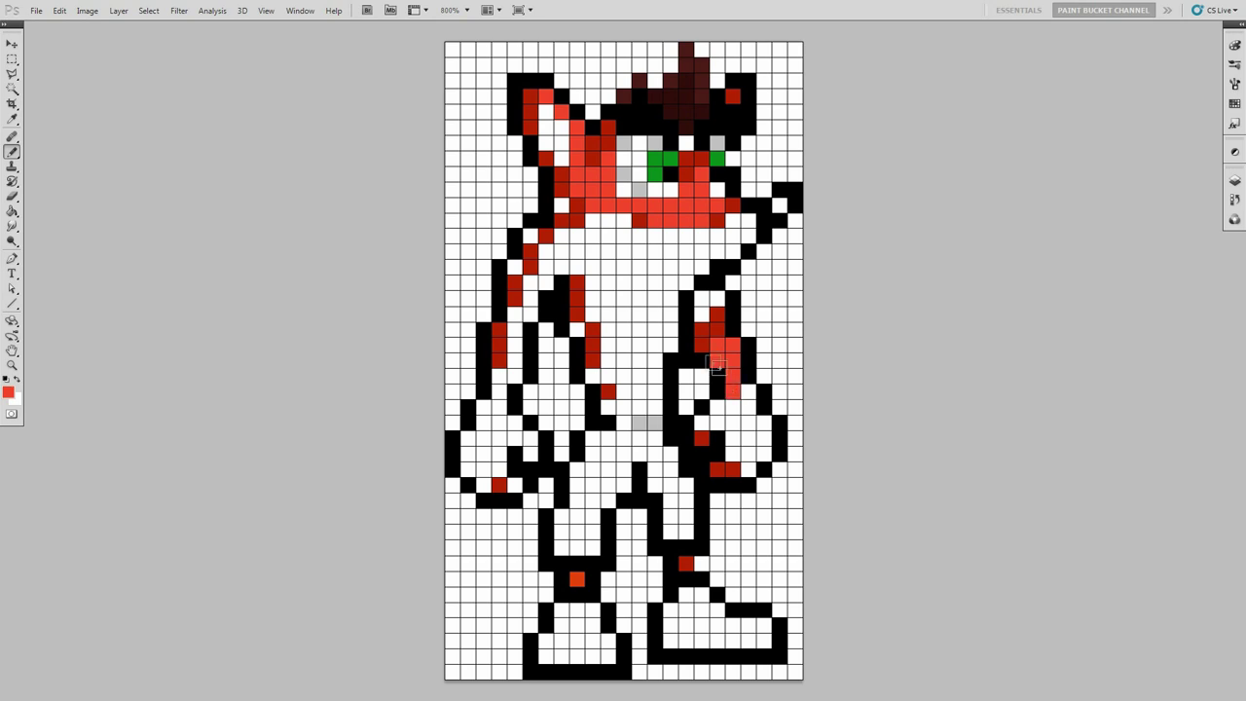
mouse_move(562, 235)
left_mouse_down()
mouse_move(546, 252)
mouse_move(547, 282)
mouse_move(531, 284)
mouse_move(531, 313)
mouse_move(515, 315)
mouse_move(515, 375)
mouse_move(508, 411)
left_mouse_up()
left_click(531, 454)
left_click(515, 485)
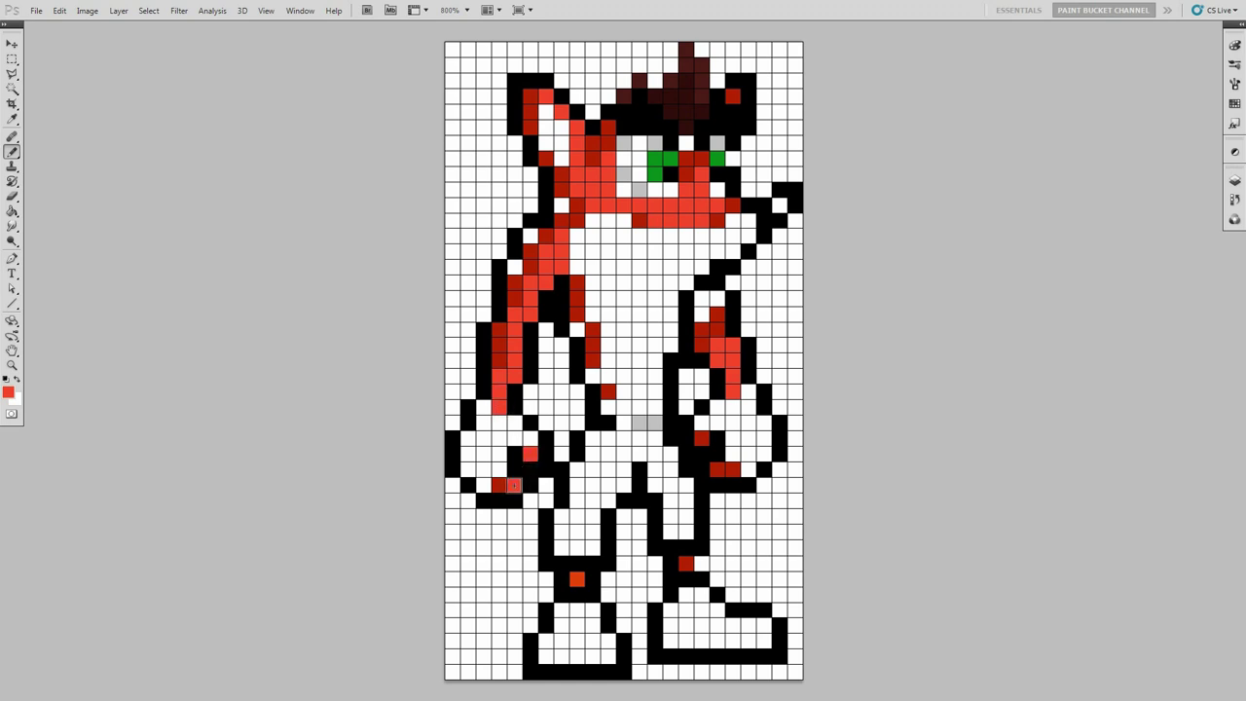
Set the foreground color to 49200e and fill the inside of the left ear with dark brown.
left_click(9, 393)
double_click(1042, 266)
type("49200e")
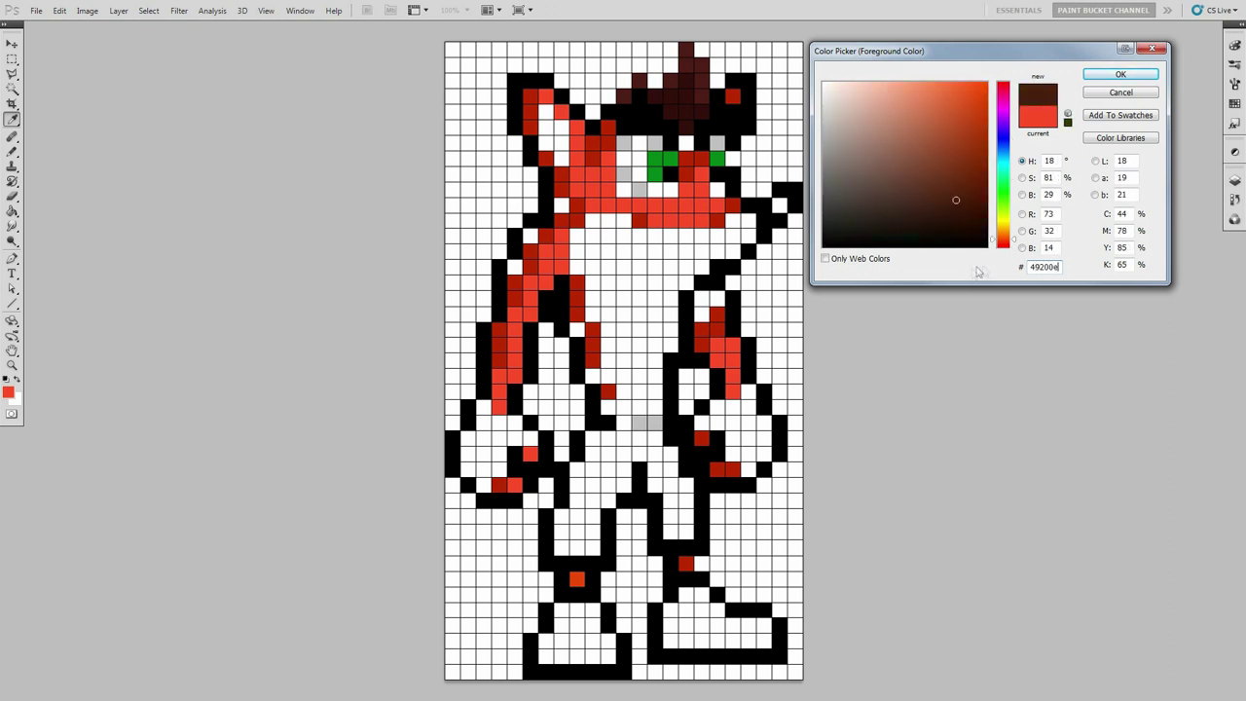
left_click(1121, 74)
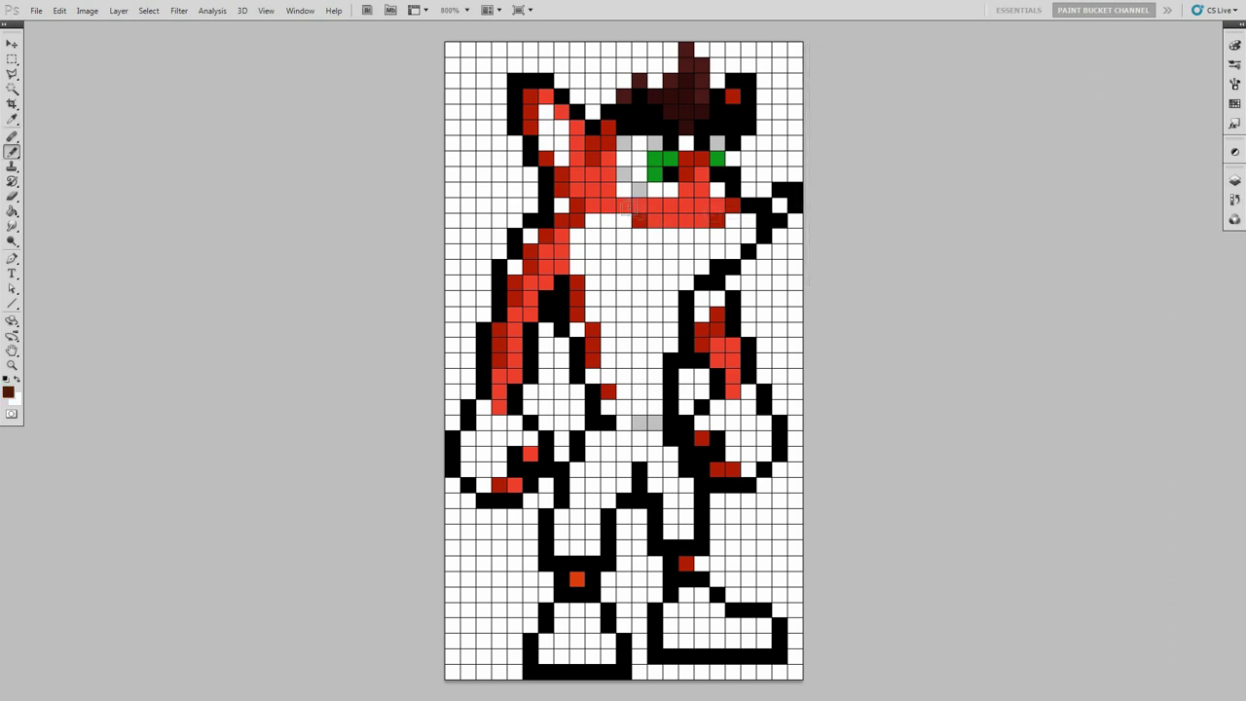
mouse_move(564, 161)
left_mouse_down()
mouse_move(559, 125)
mouse_move(545, 122)
mouse_move(546, 107)
mouse_move(560, 111)
left_mouse_up()
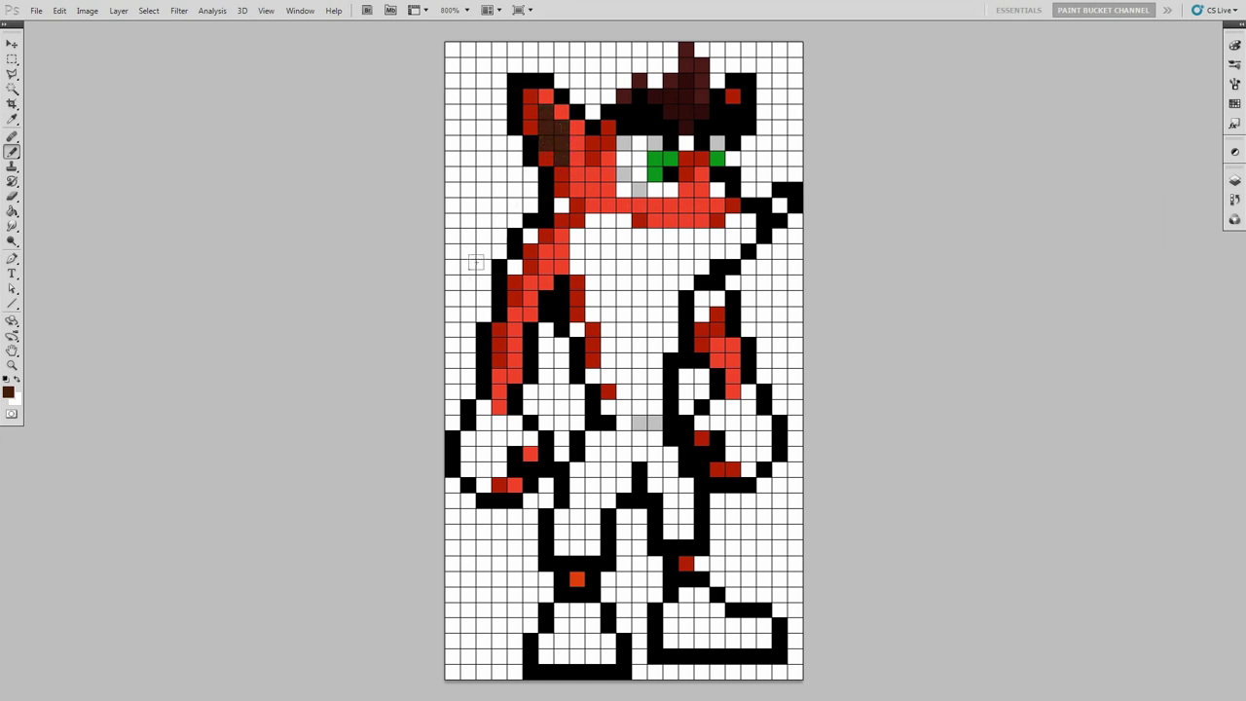
Set the foreground color to 9d2000 and paint dark red shading on the face, left shoulder, lower torso edge and right upper arm.
left_click(8, 392)
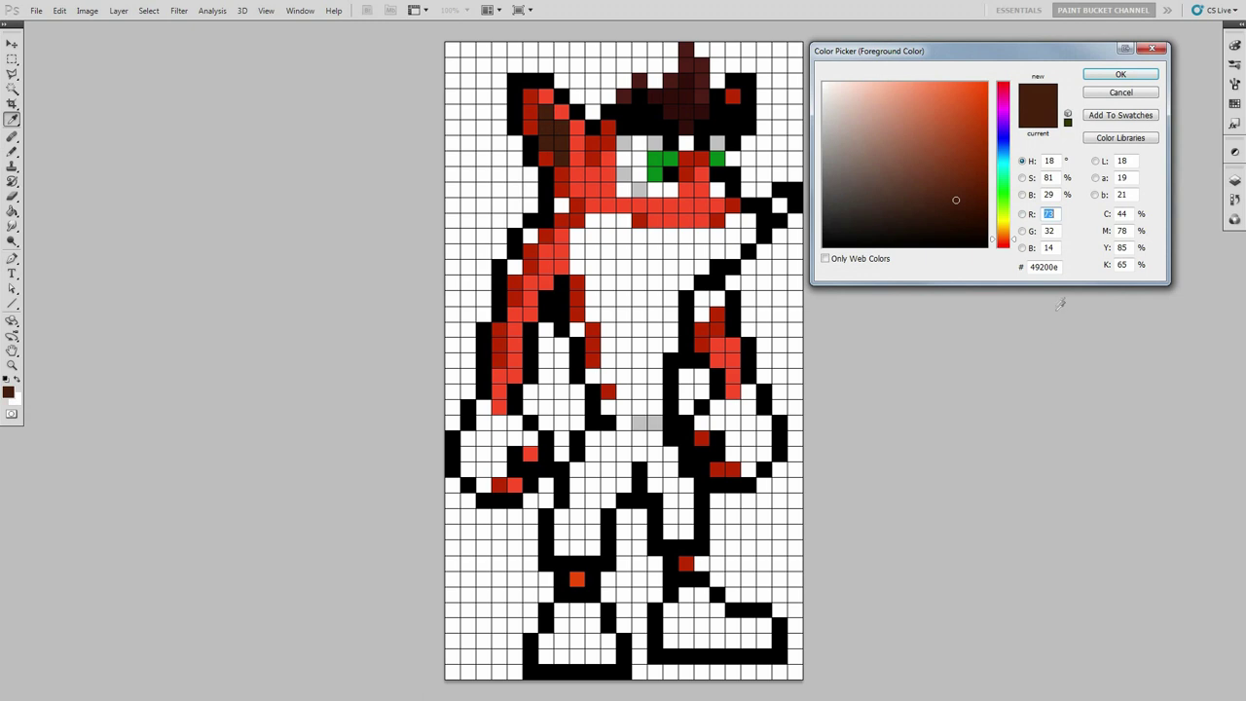
double_click(1056, 267)
type("9d")
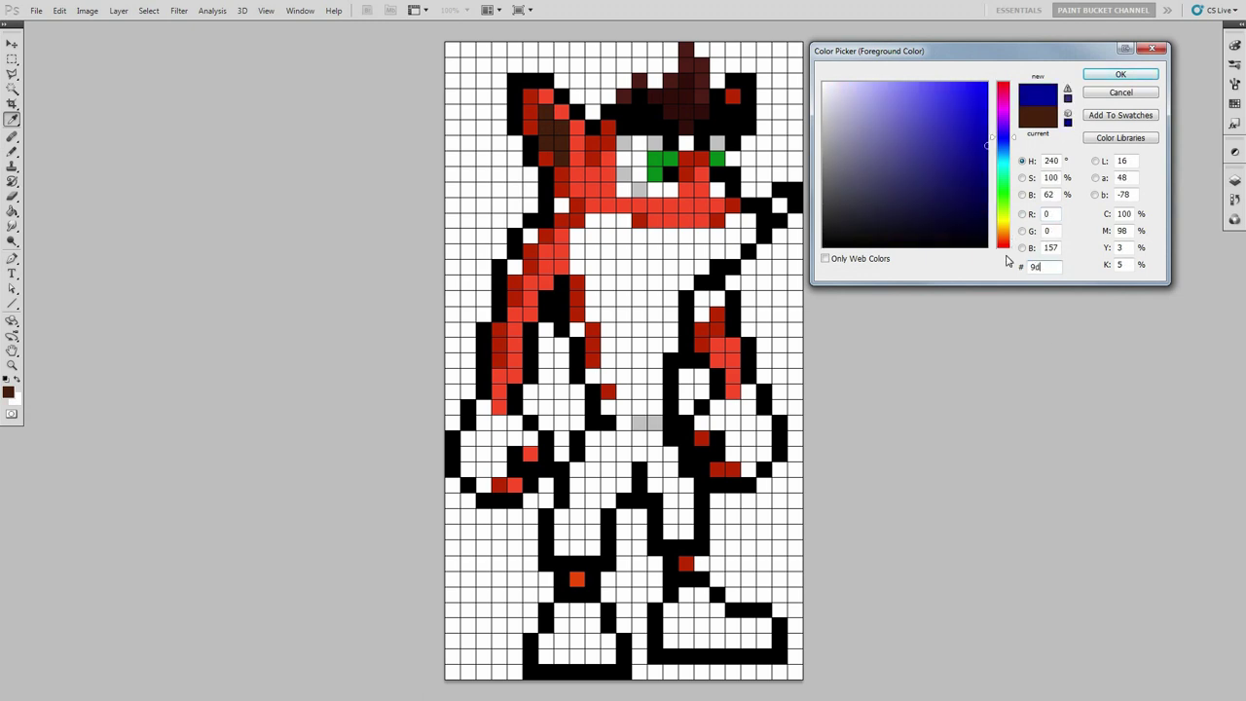
type("2000")
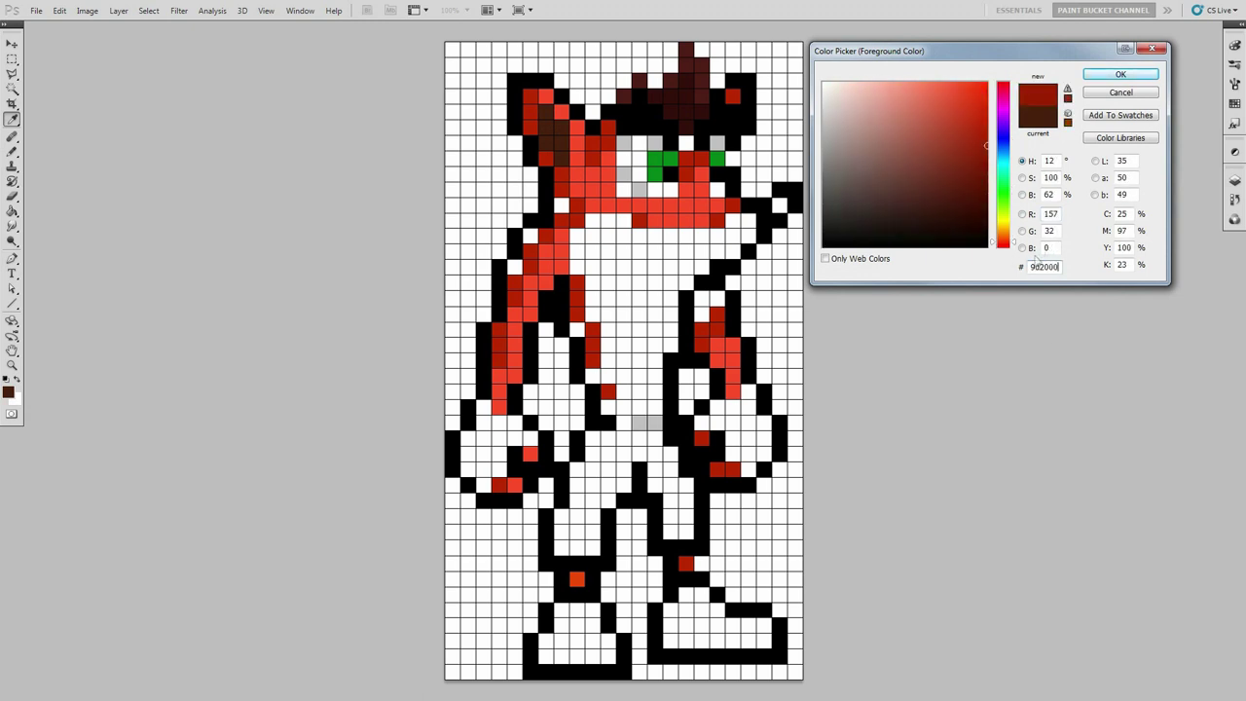
left_click(1116, 78)
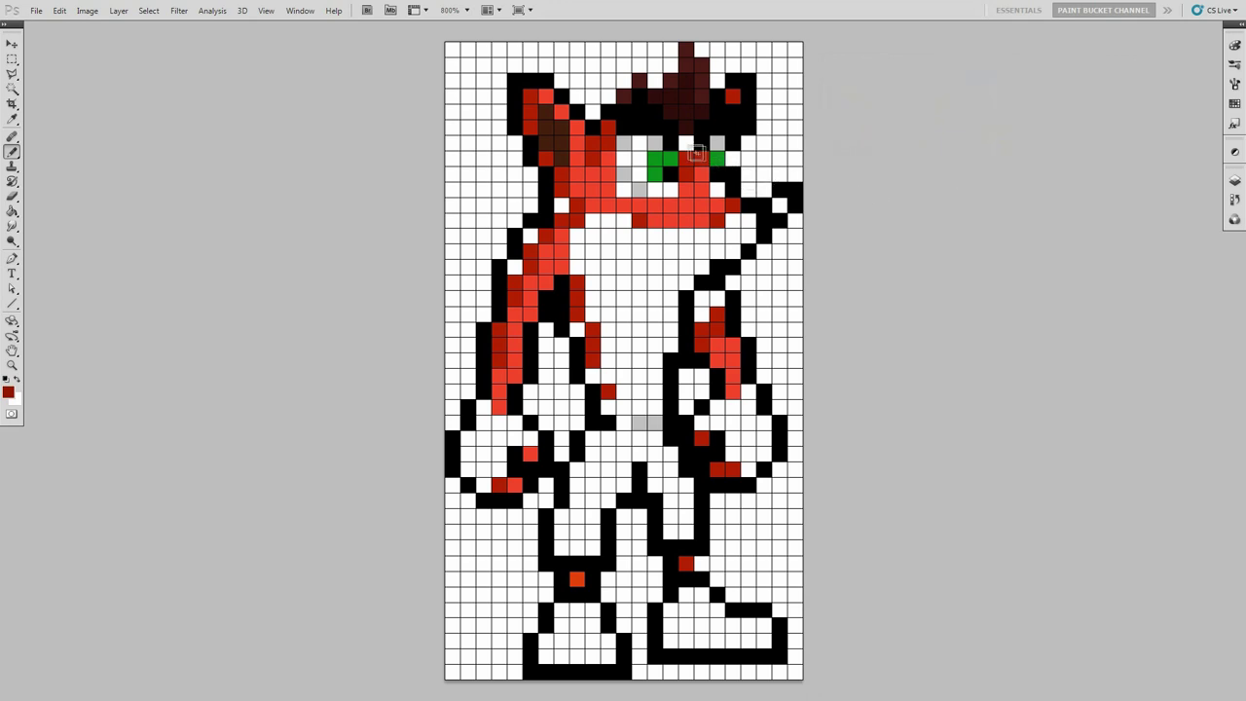
mouse_move(623, 188)
left_mouse_down()
mouse_move(596, 207)
mouse_move(561, 204)
mouse_move(560, 224)
mouse_move(531, 236)
mouse_move(533, 255)
mouse_move(513, 268)
mouse_move(561, 283)
mouse_move(608, 407)
left_mouse_up()
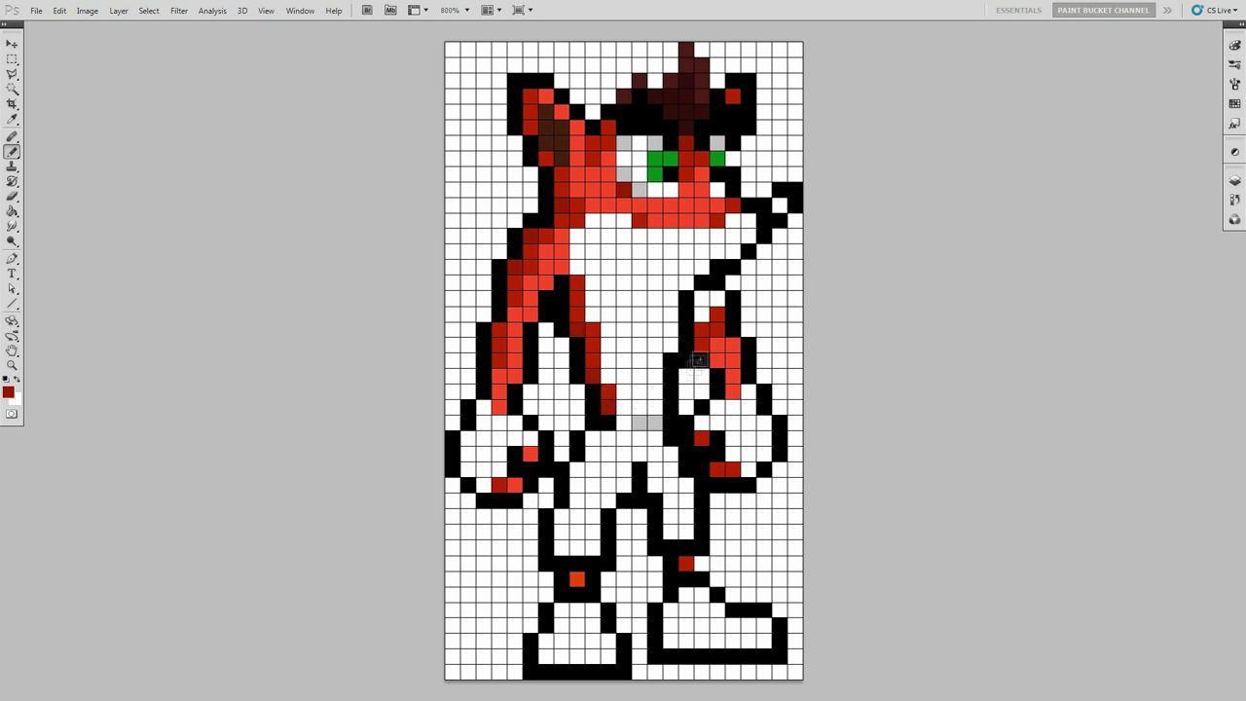
left_click_drag(706, 302, 721, 297)
Set the foreground color to dbb468 and paint tan shading squares around the muzzle, jaw and left cheek.
left_click(9, 393)
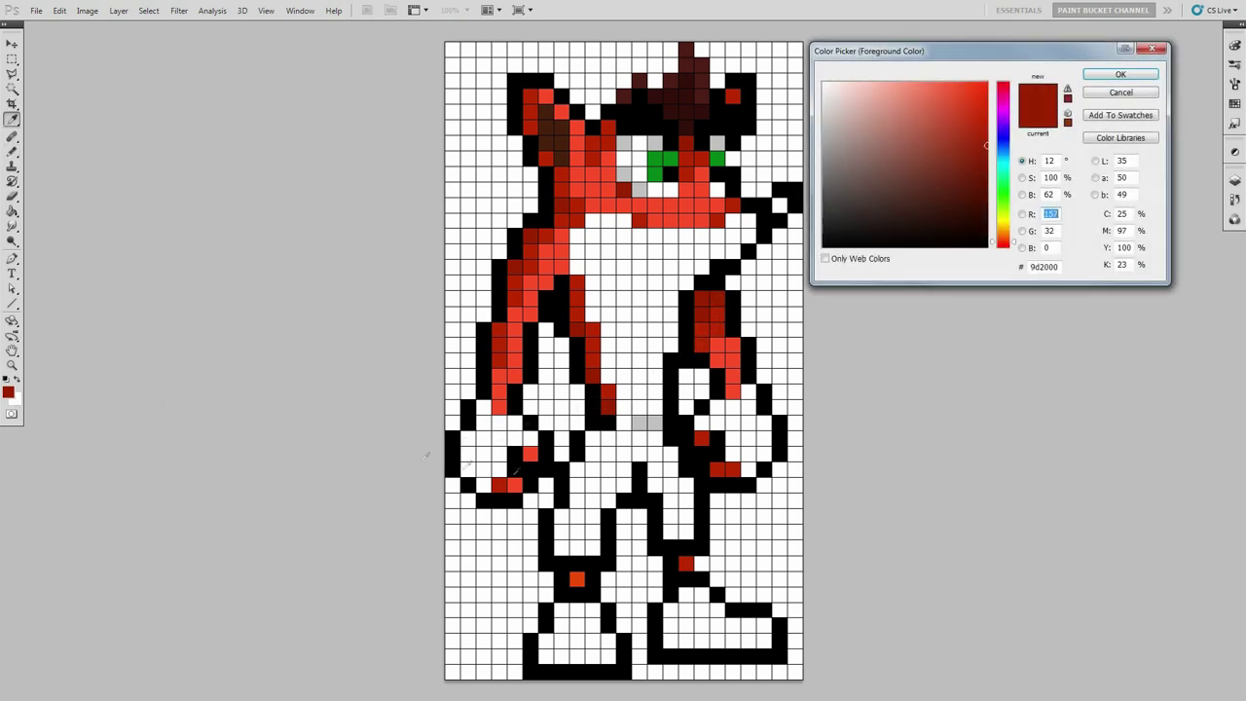
double_click(1047, 267)
type("db")
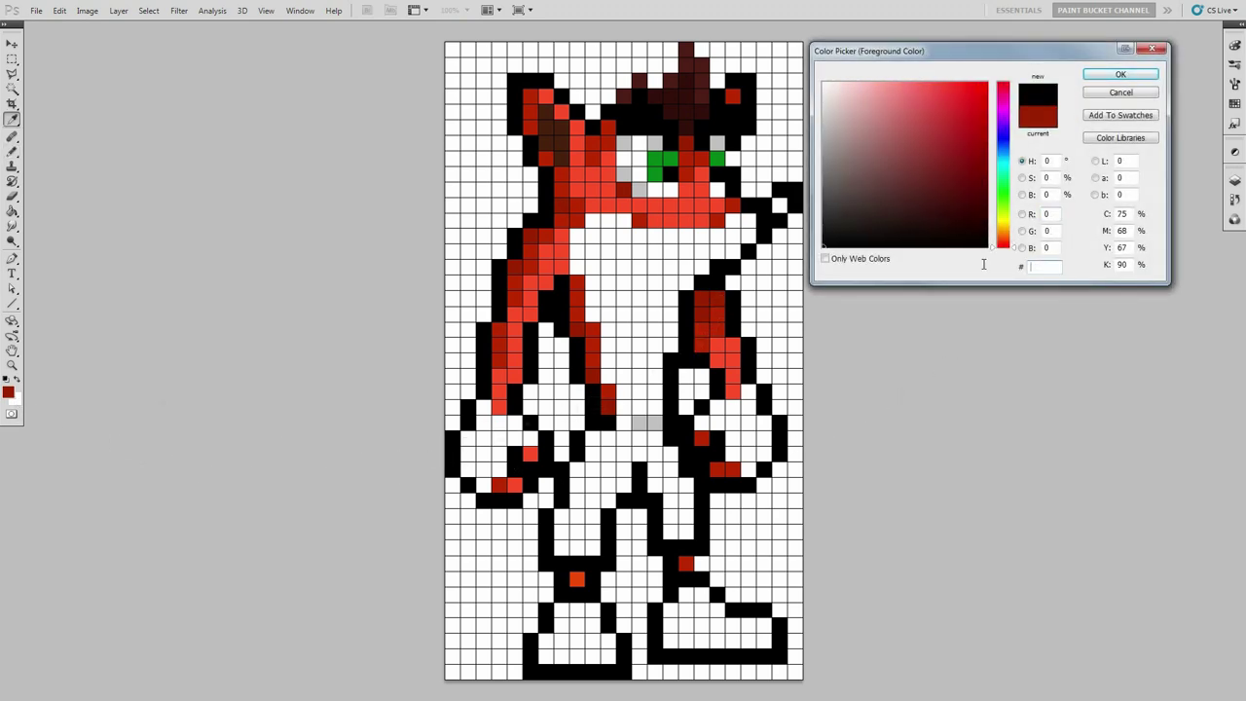
type("b468")
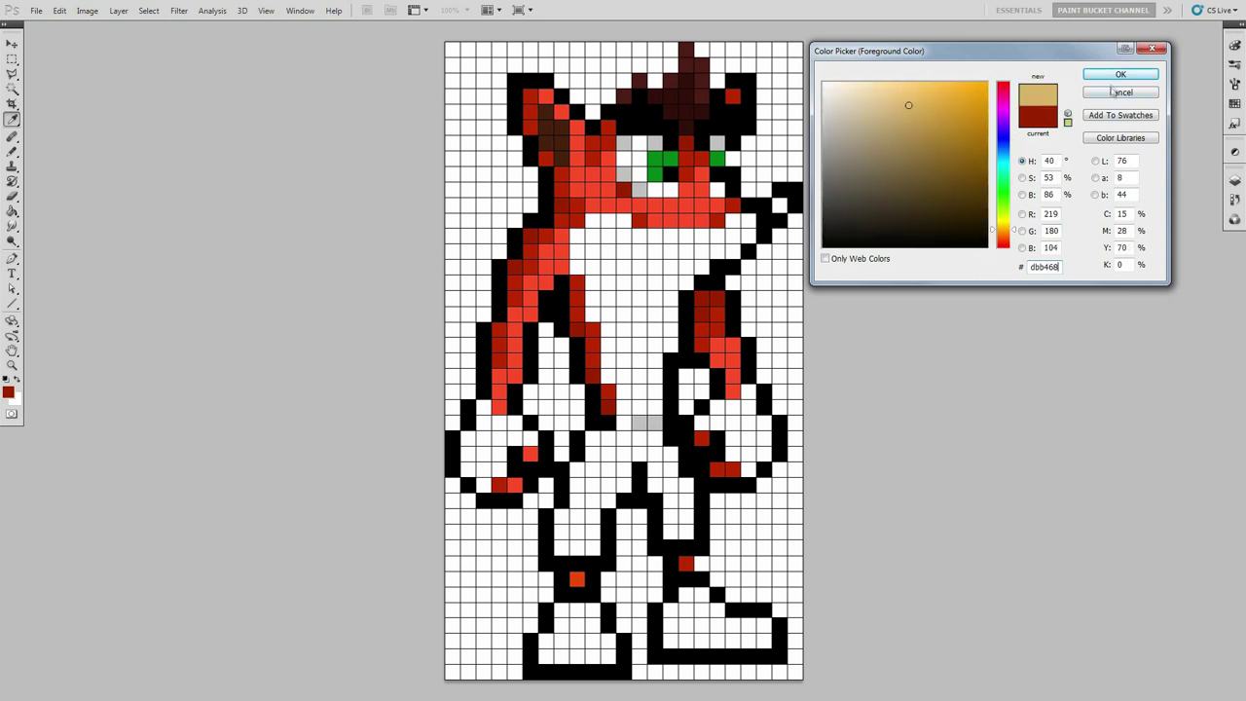
key("Return")
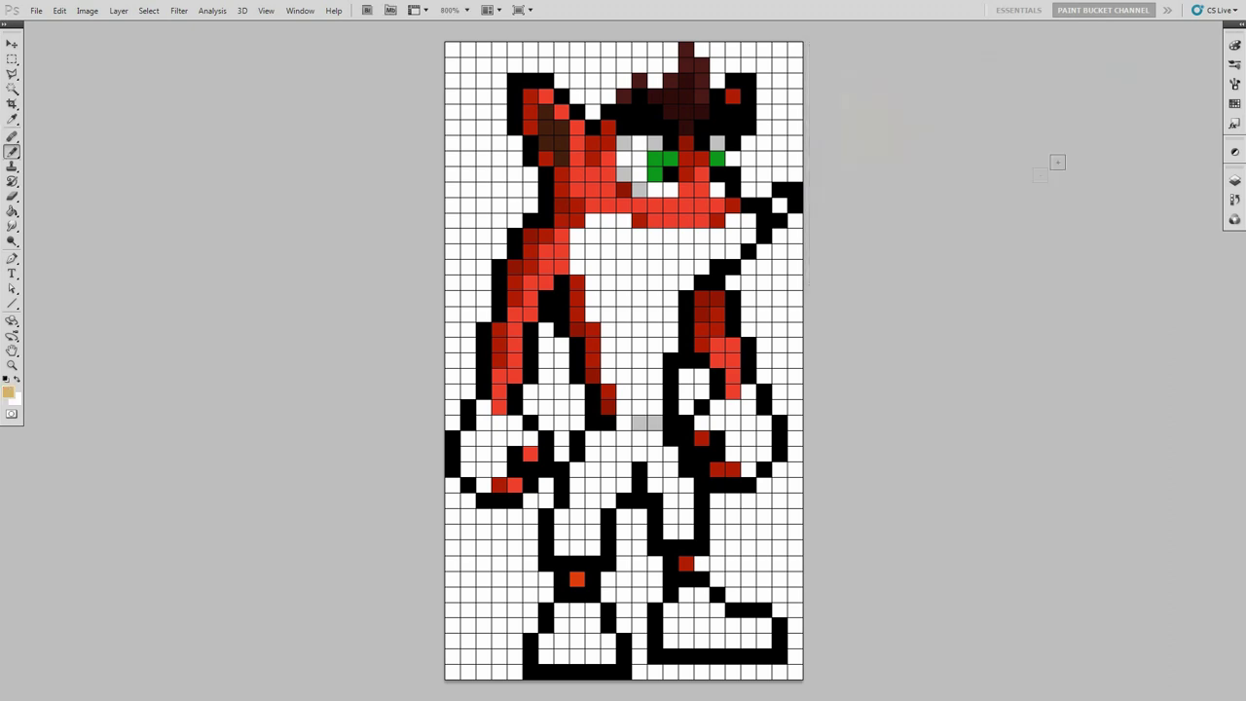
left_click(748, 220)
left_click(733, 251)
left_click(655, 251)
left_click(623, 237)
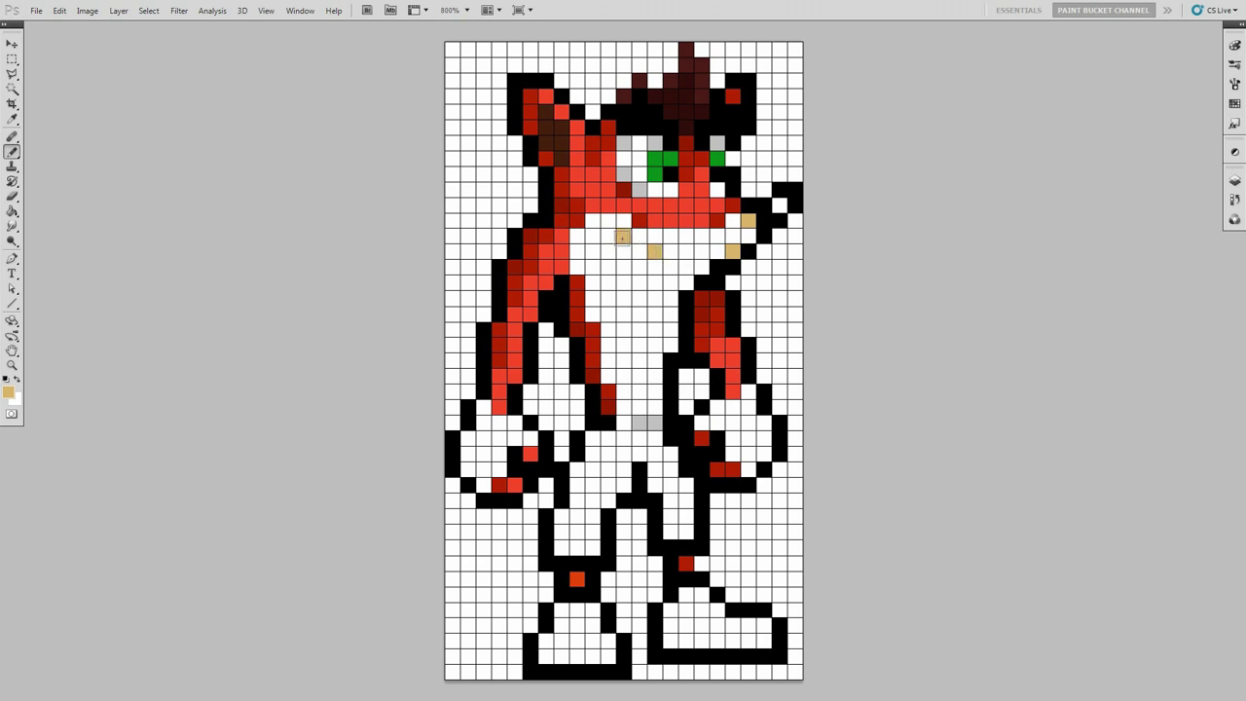
left_click(594, 222)
left_click(577, 235)
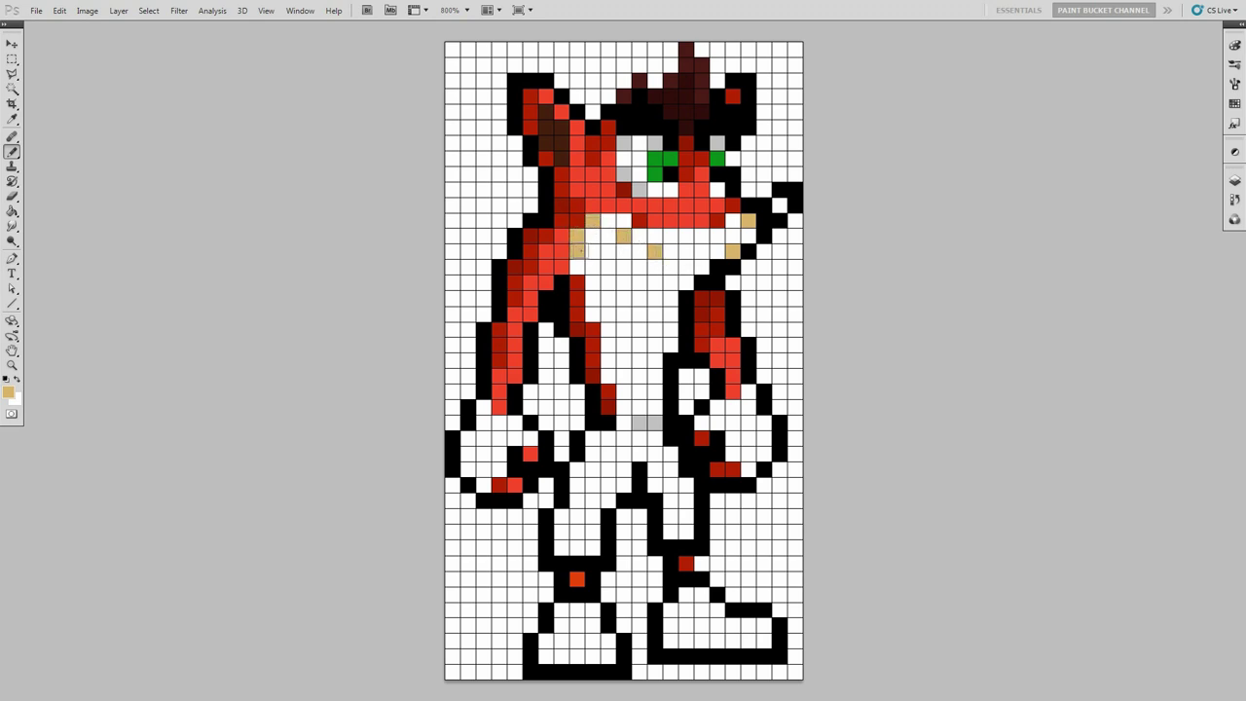
Paint tan shading down the left side of the neck, across the upper chest and along the belly's edges.
left_click(592, 267)
left_click(592, 283)
left_click(607, 283)
left_click(607, 298)
left_click(608, 314)
left_click(623, 298)
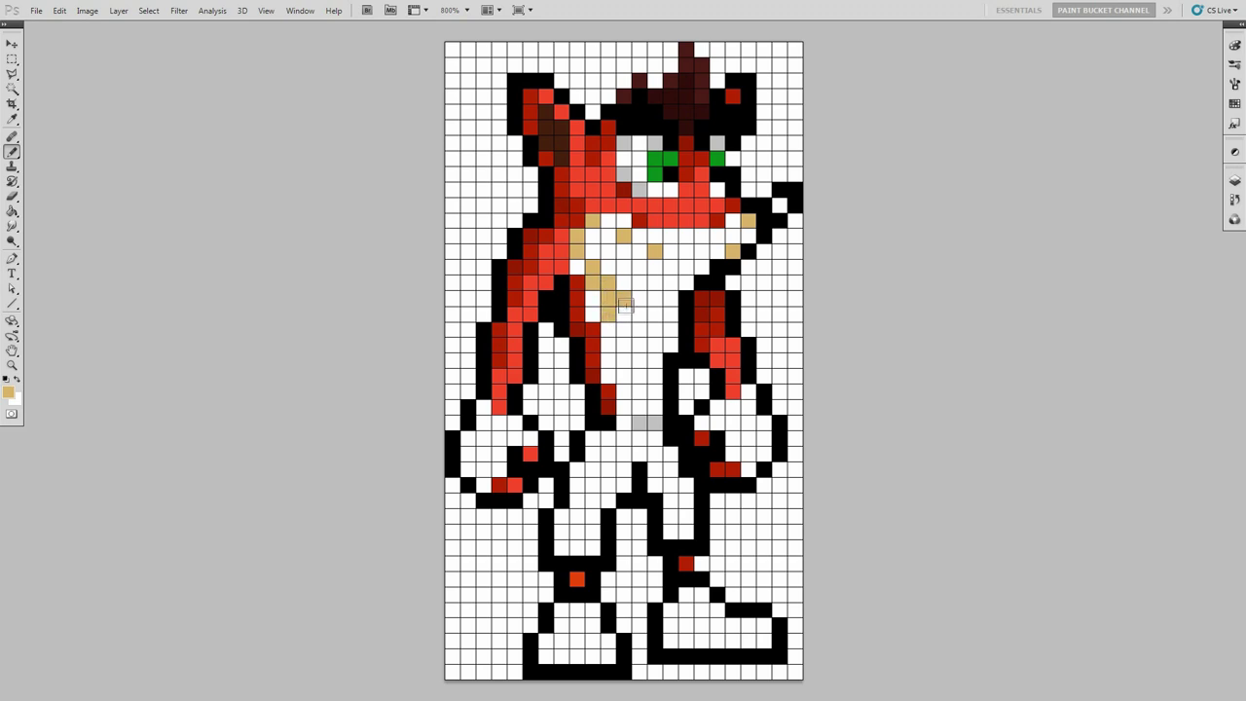
left_click(624, 328)
left_click(639, 299)
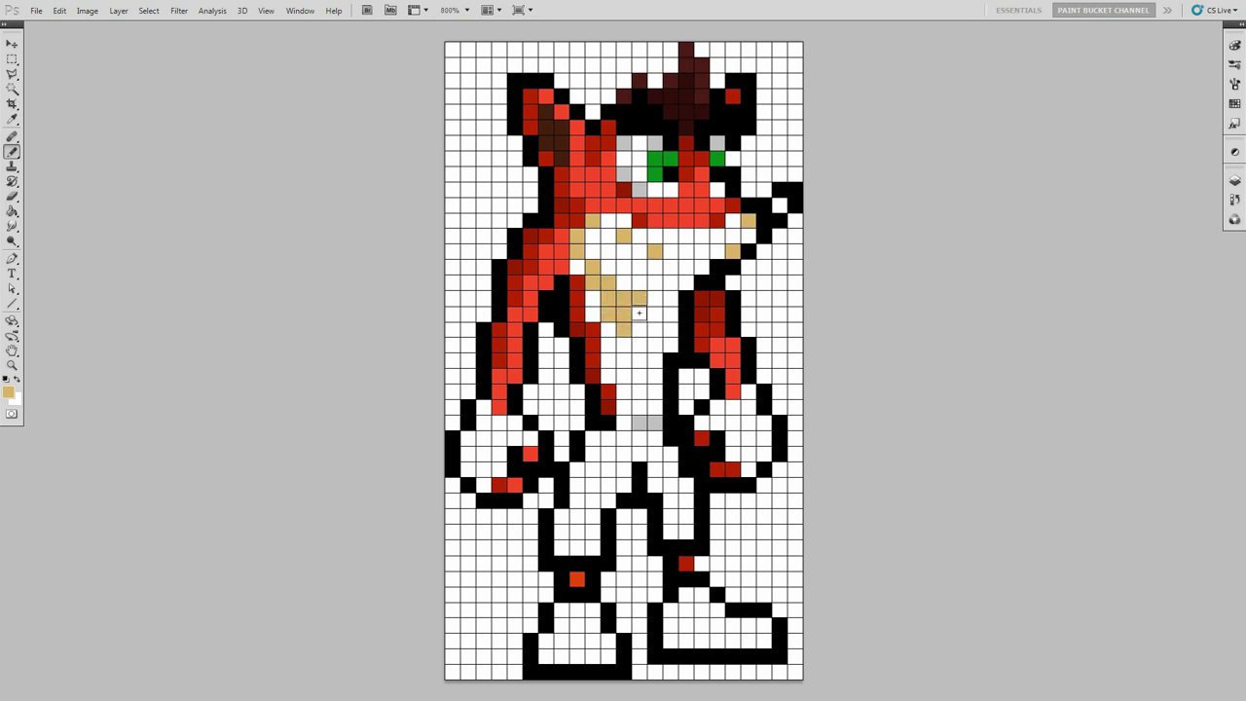
left_click(654, 299)
left_click(655, 314)
left_click(670, 299)
left_click(669, 314)
left_click(670, 345)
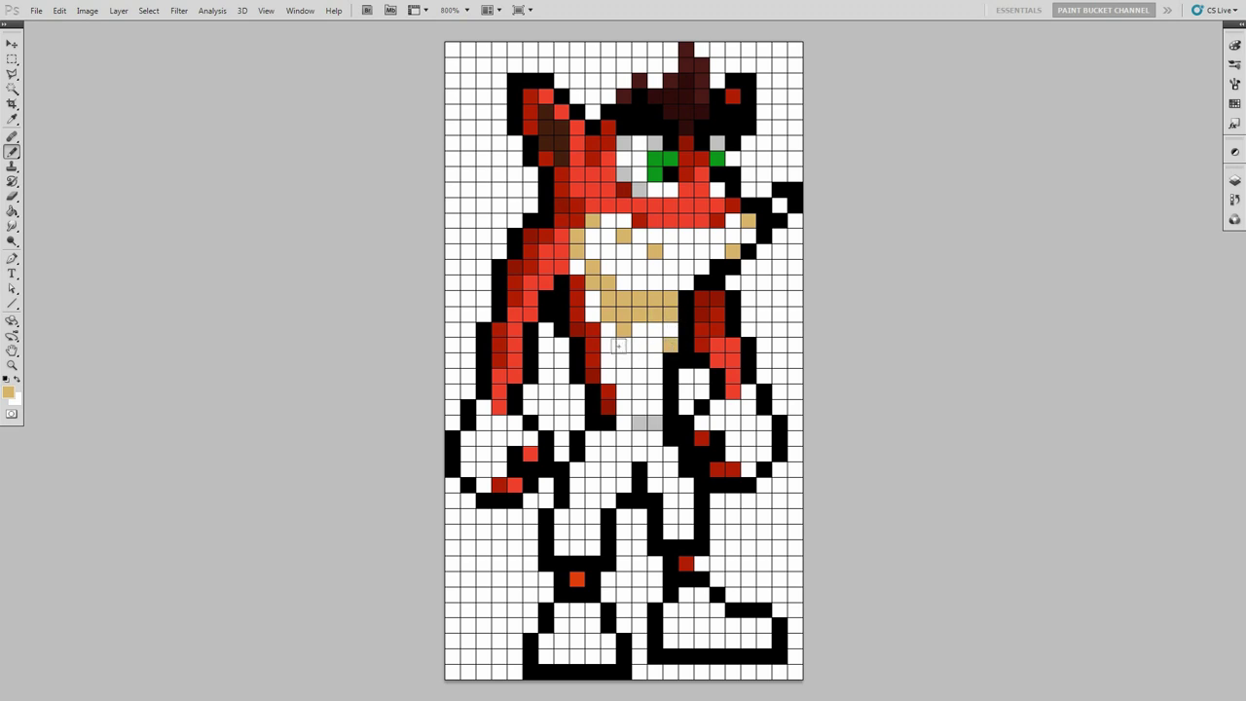
left_click_drag(608, 348, 624, 393)
Set the foreground color to ffde95 and fill the muzzle, chin, chest and belly with light cream, leaving the mouth line open.
left_click(9, 392)
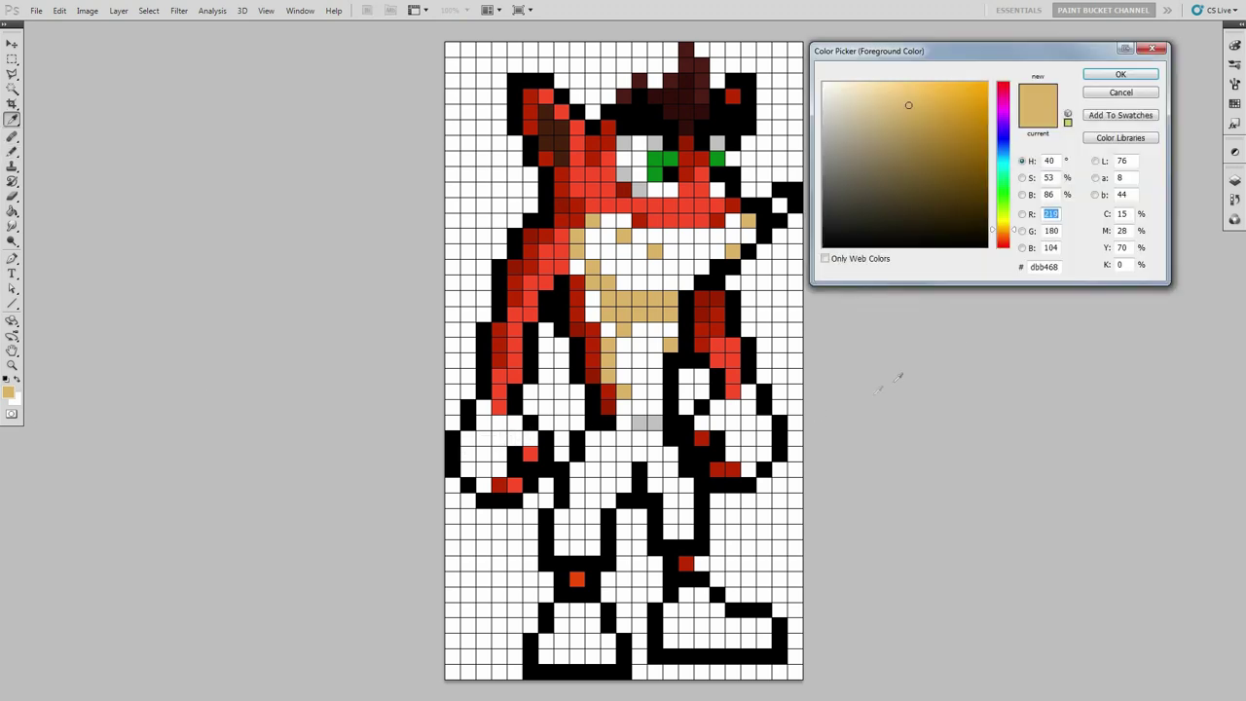
double_click(1043, 267)
key("BackSpace")
type("f")
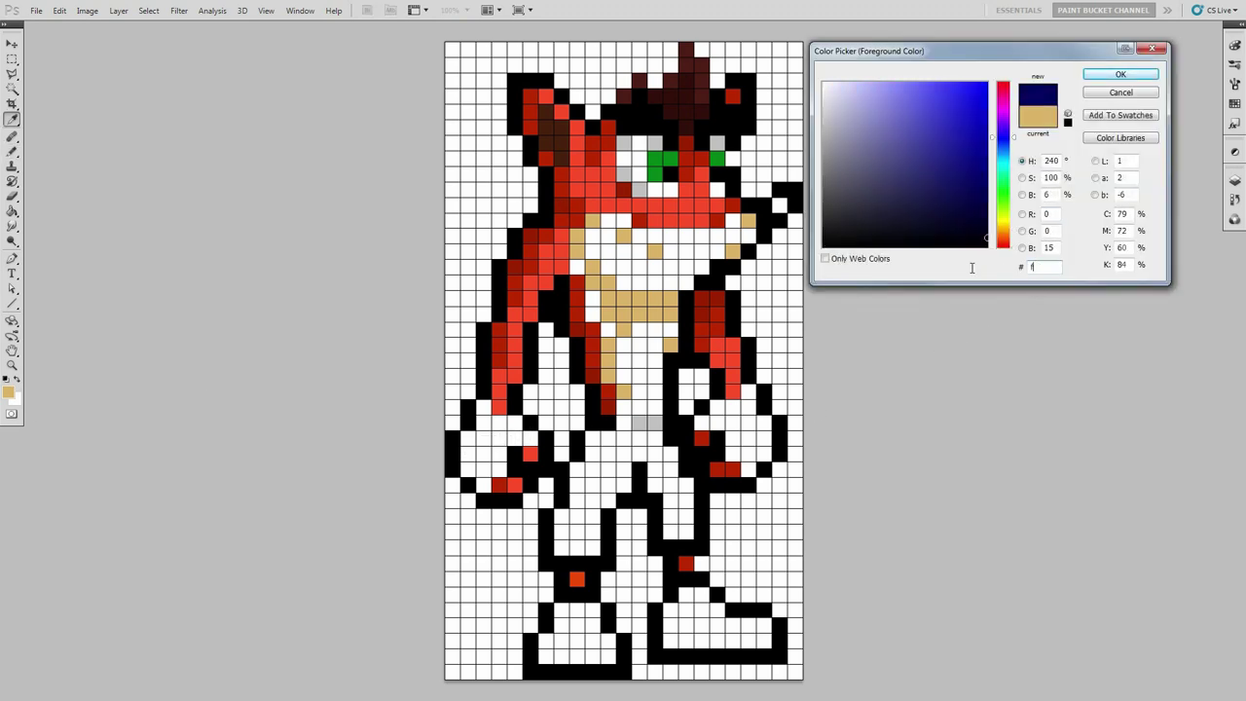
type("fde95")
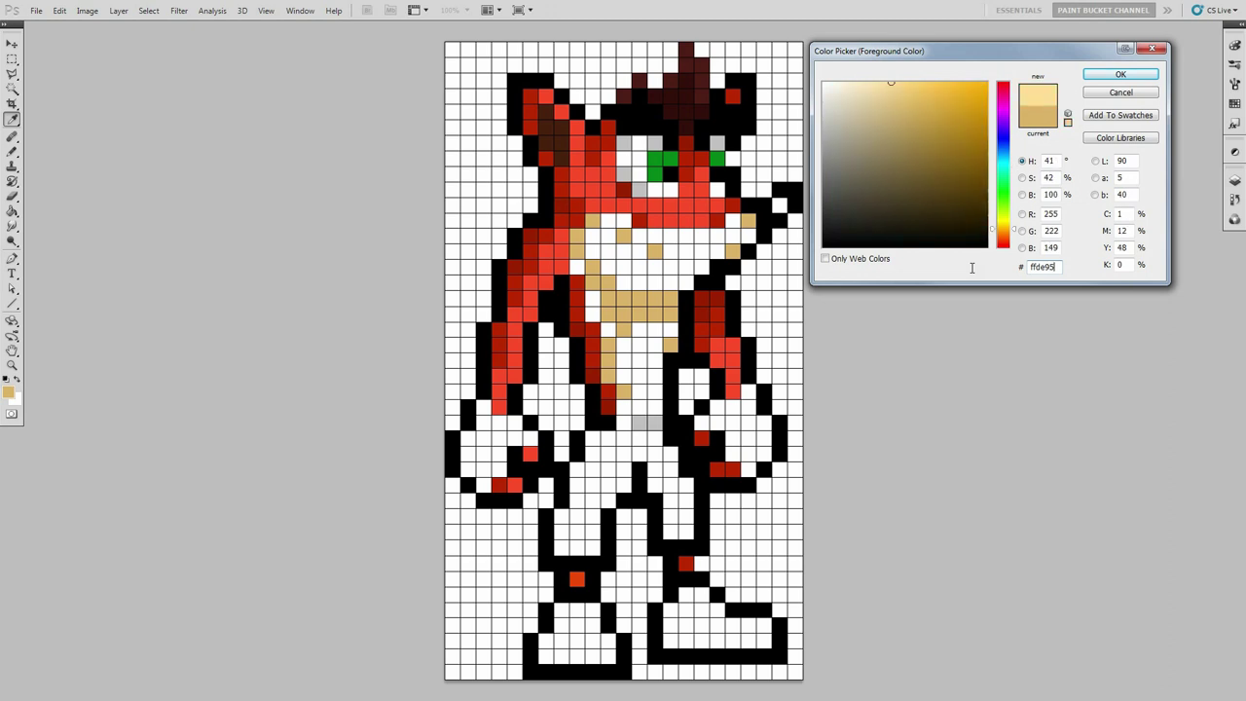
left_click(1100, 77)
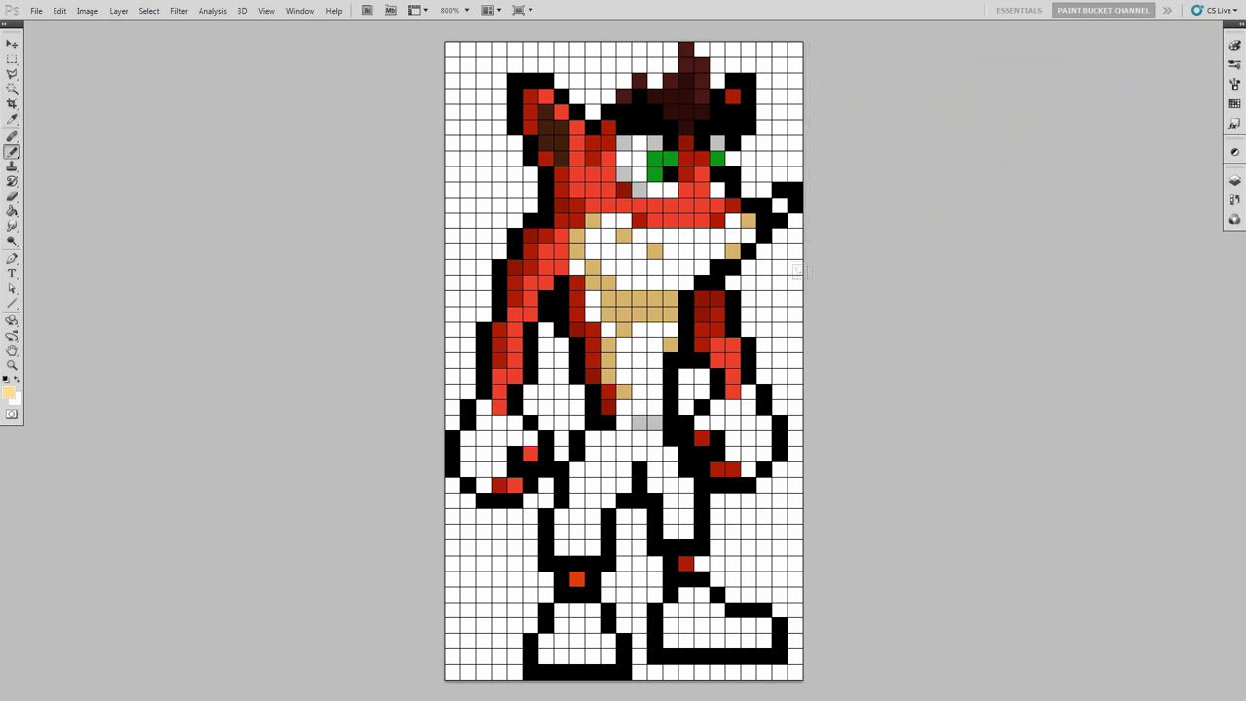
mouse_move(750, 238)
left_mouse_down()
mouse_move(715, 251)
mouse_move(701, 236)
mouse_move(701, 251)
mouse_move(685, 236)
mouse_move(687, 252)
mouse_move(672, 237)
mouse_move(672, 250)
mouse_move(609, 221)
mouse_move(593, 250)
mouse_move(655, 283)
left_mouse_up()
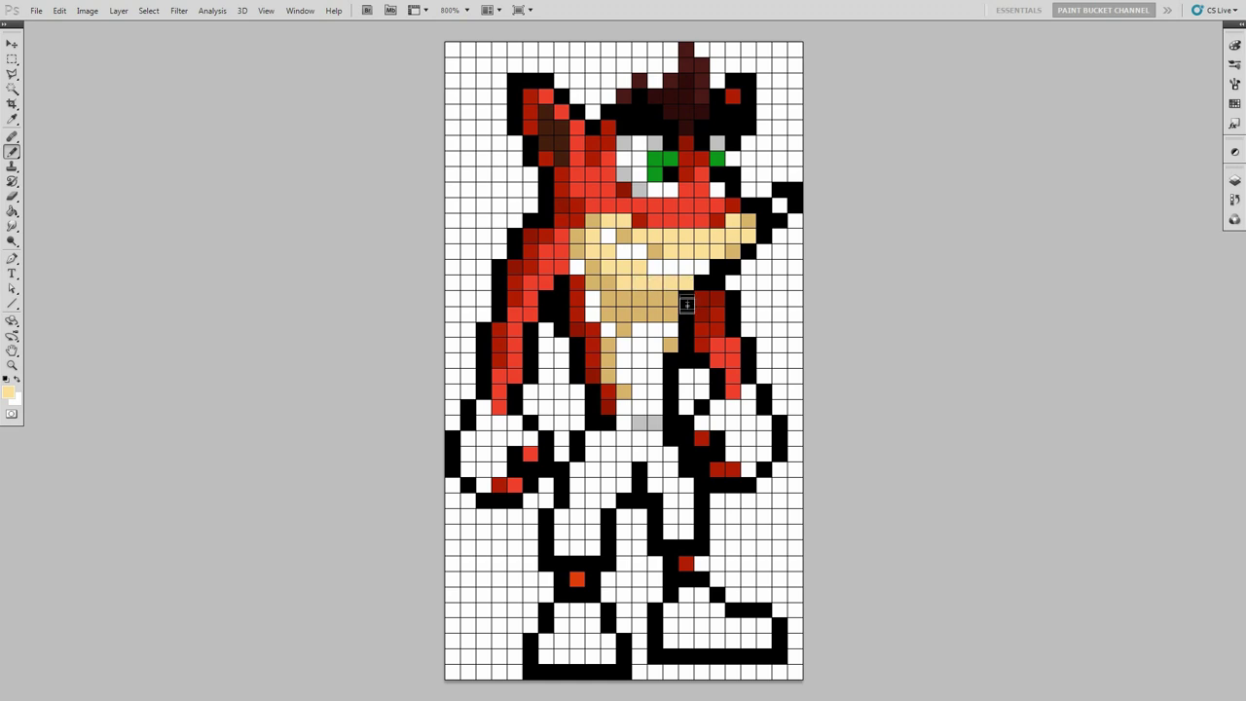
mouse_move(665, 331)
left_mouse_down()
mouse_move(635, 333)
mouse_move(657, 357)
mouse_move(628, 361)
mouse_move(624, 375)
mouse_move(655, 380)
mouse_move(644, 407)
left_mouse_up()
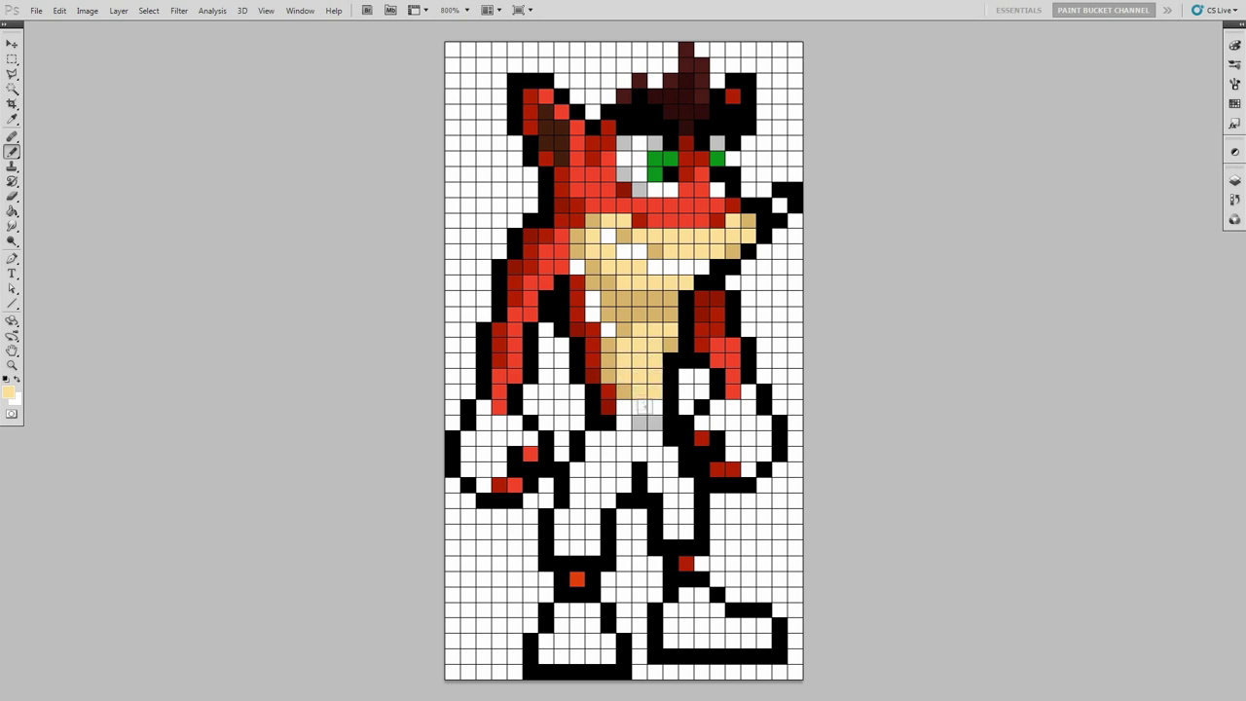
Set the foreground color to 61481e and paint the mouth line across the muzzle in dark brown.
left_click(10, 393)
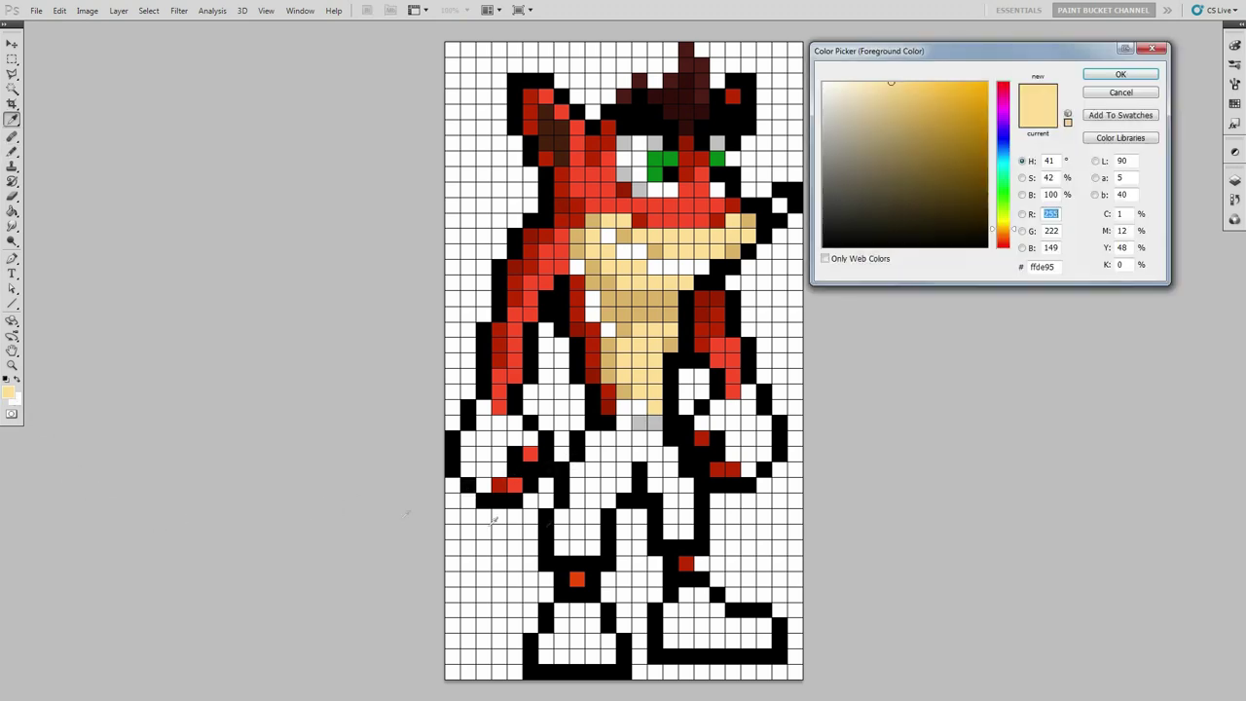
double_click(1041, 265)
key("BackSpace")
type("6")
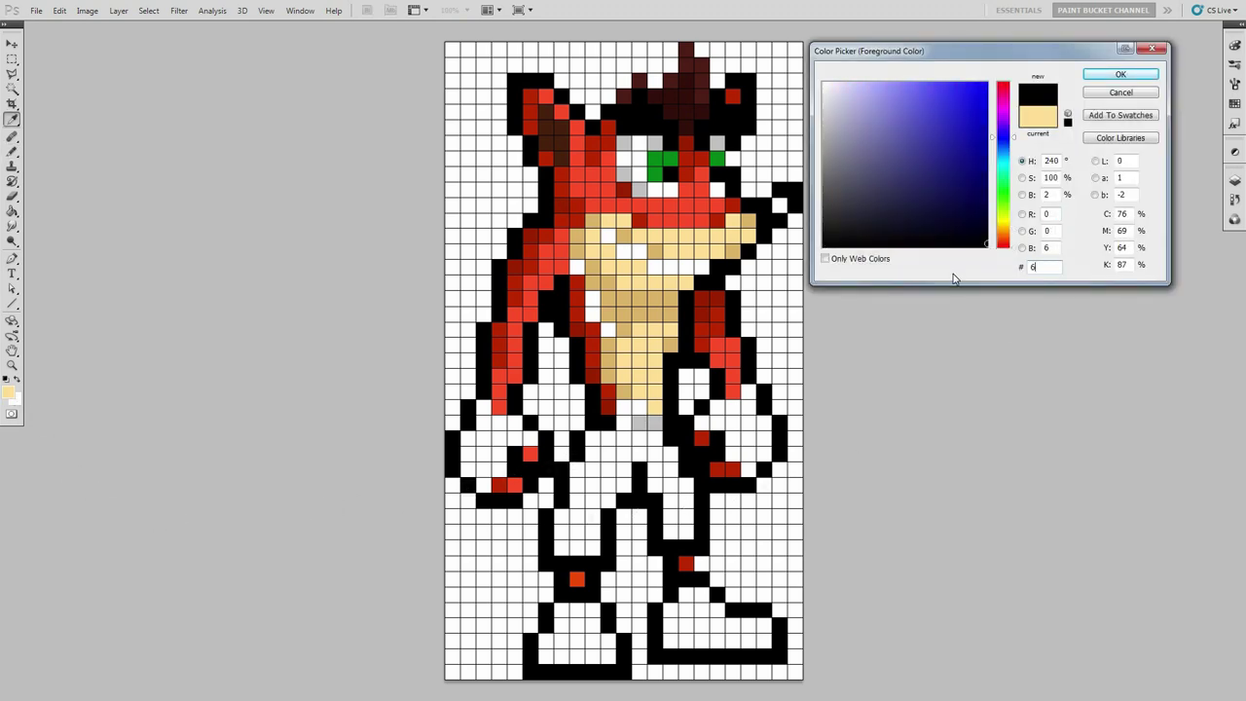
type("1481e")
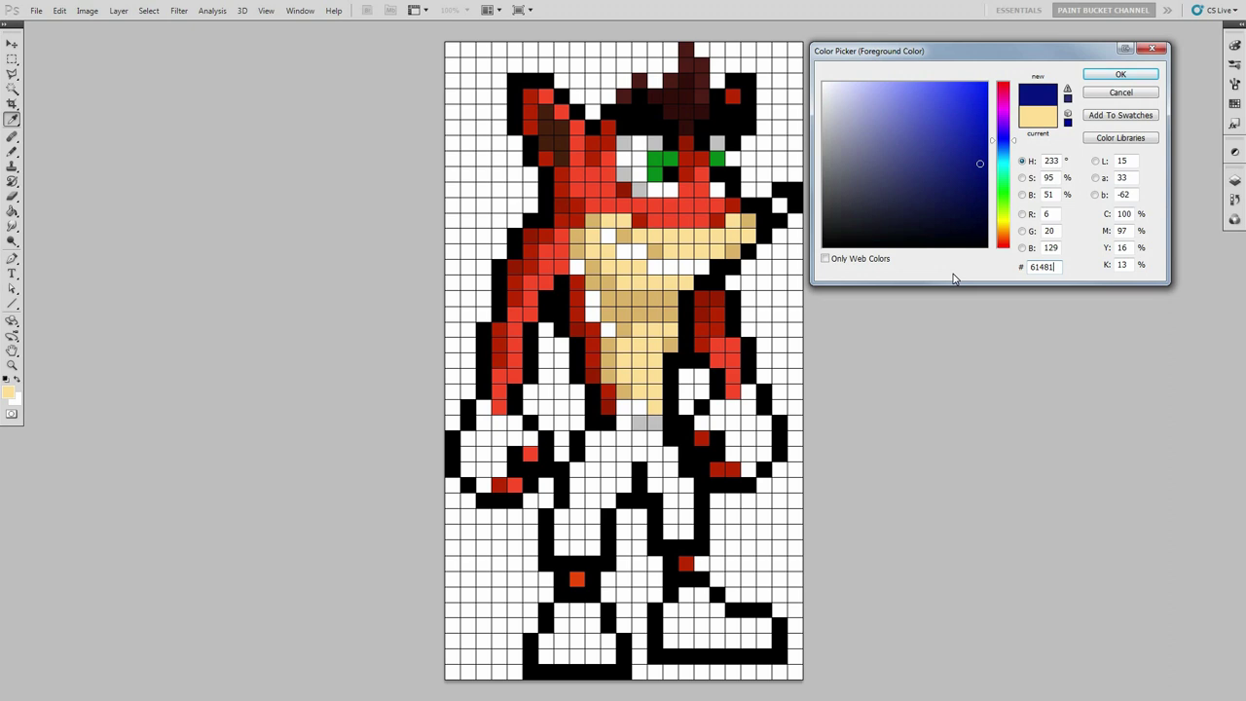
left_click(1110, 75)
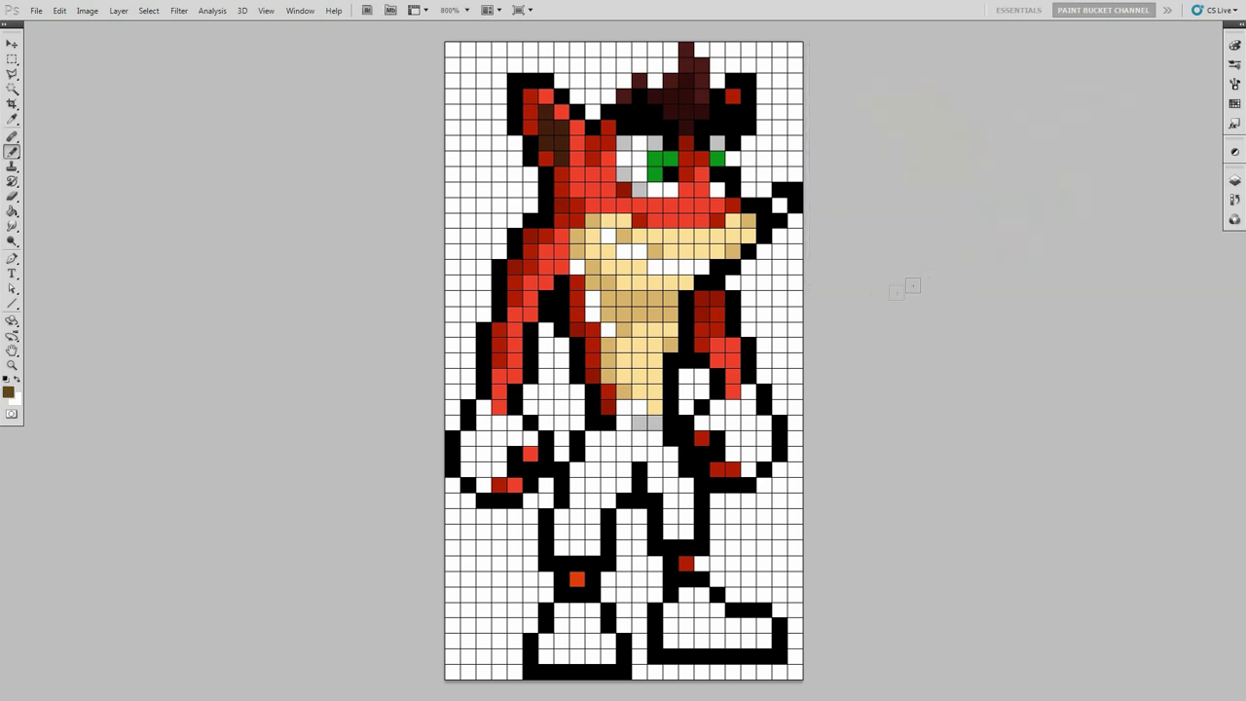
left_click(701, 265)
left_click(671, 268)
left_click(640, 250)
left_click(624, 250)
left_click(609, 235)
Set the foreground color to c19144 and fill the open squares along the left edge of the neck, chest and belly.
left_click(9, 392)
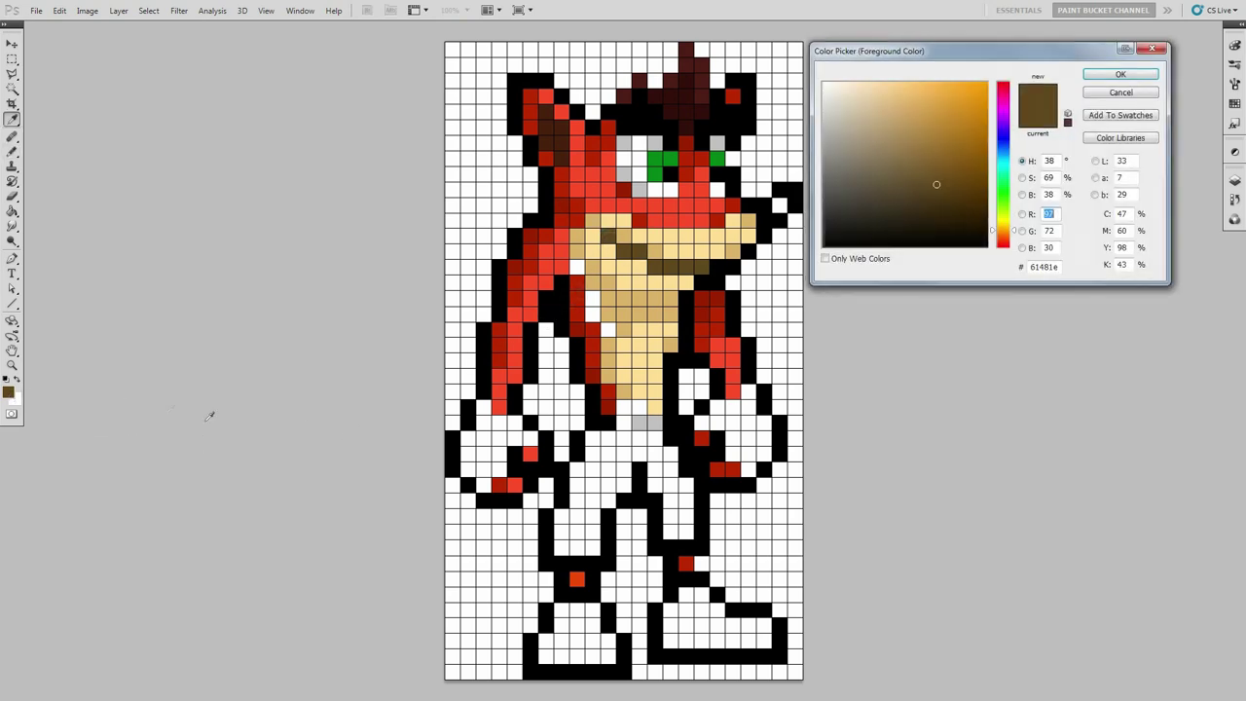
double_click(1046, 268)
type("c1")
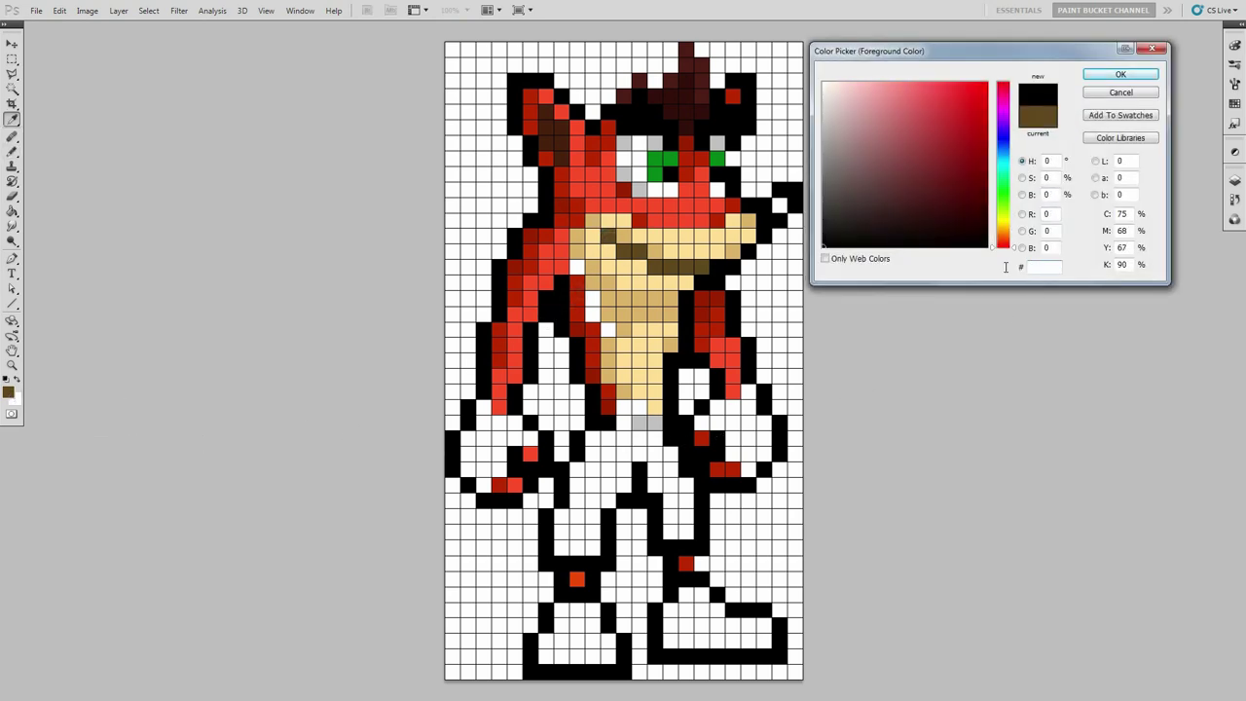
type("9144")
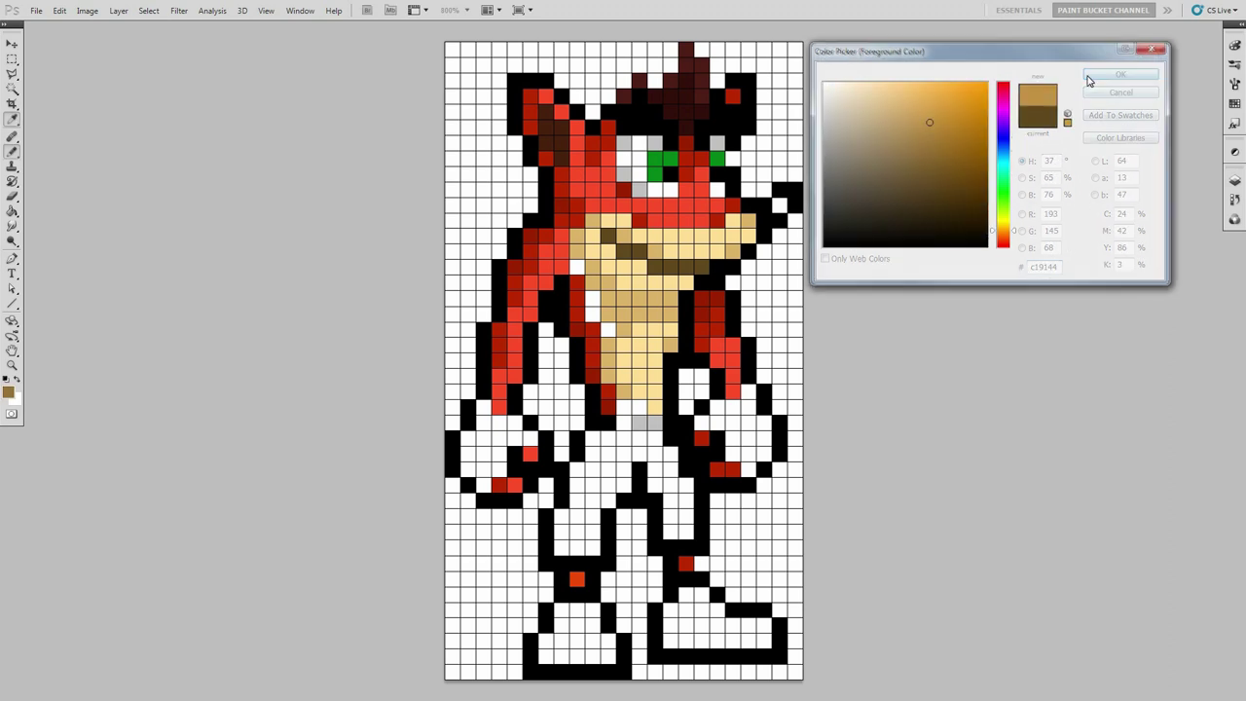
left_click(1110, 75)
left_click(593, 292)
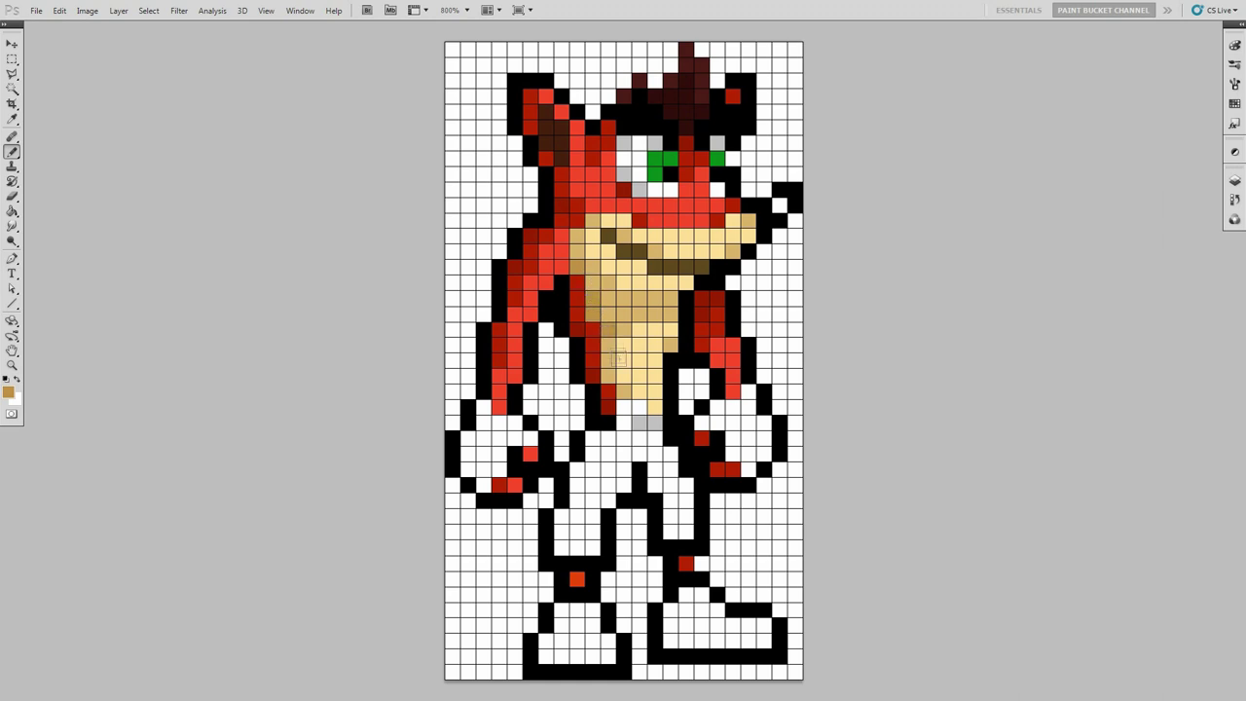
Set the foreground color to 81602a and fill the single open square at the bottom of the belly with brown.
left_click(9, 392)
left_click_drag(1059, 270, 986, 263)
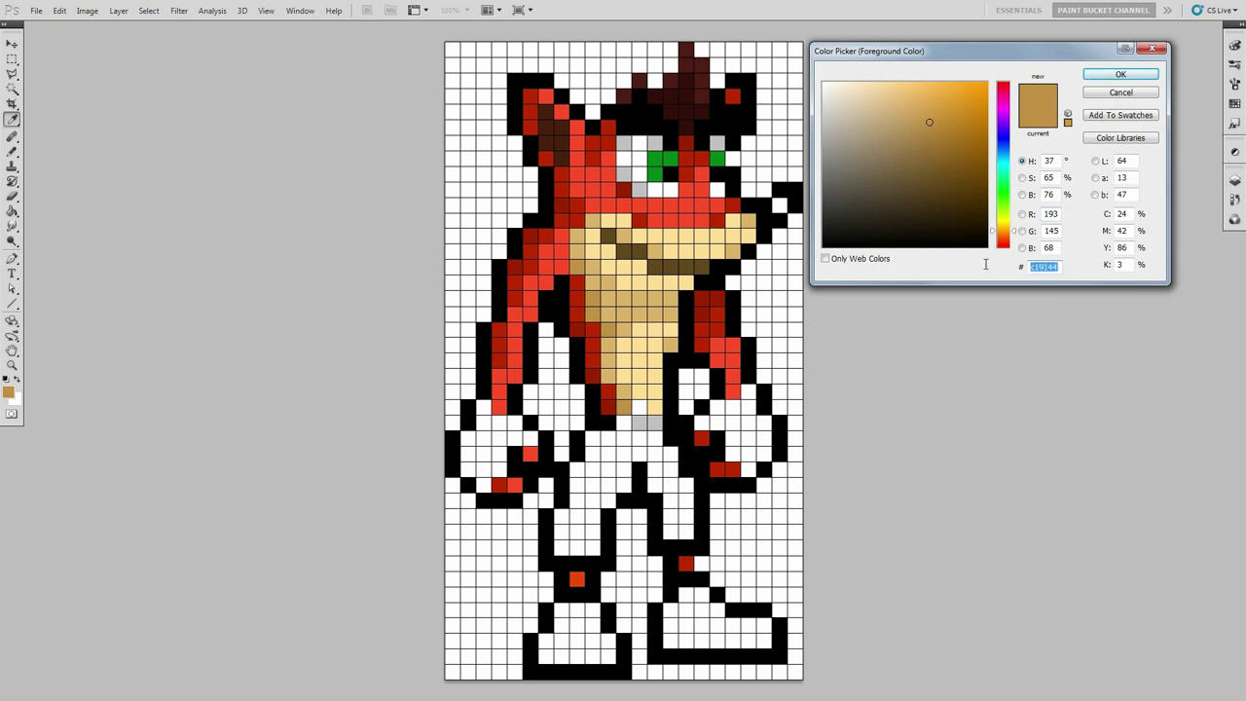
key("BackSpace")
type("816")
type("602a")
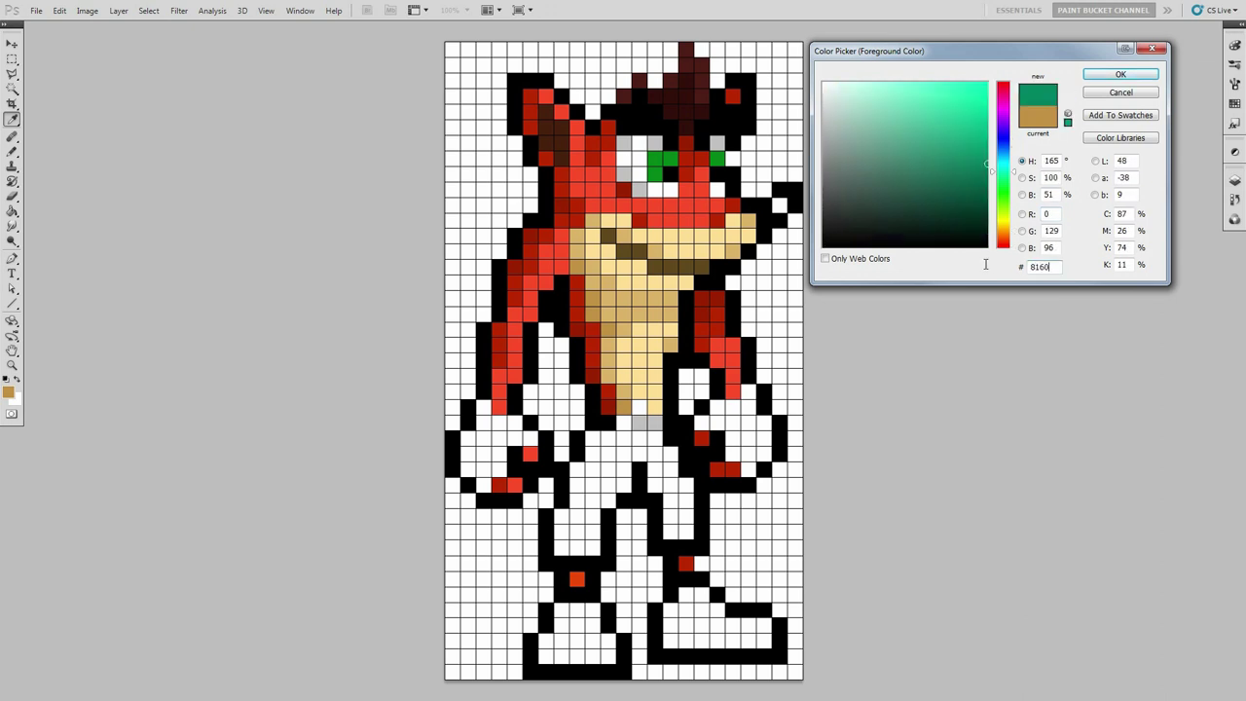
left_click(1119, 75)
key("b")
left_click(642, 409)
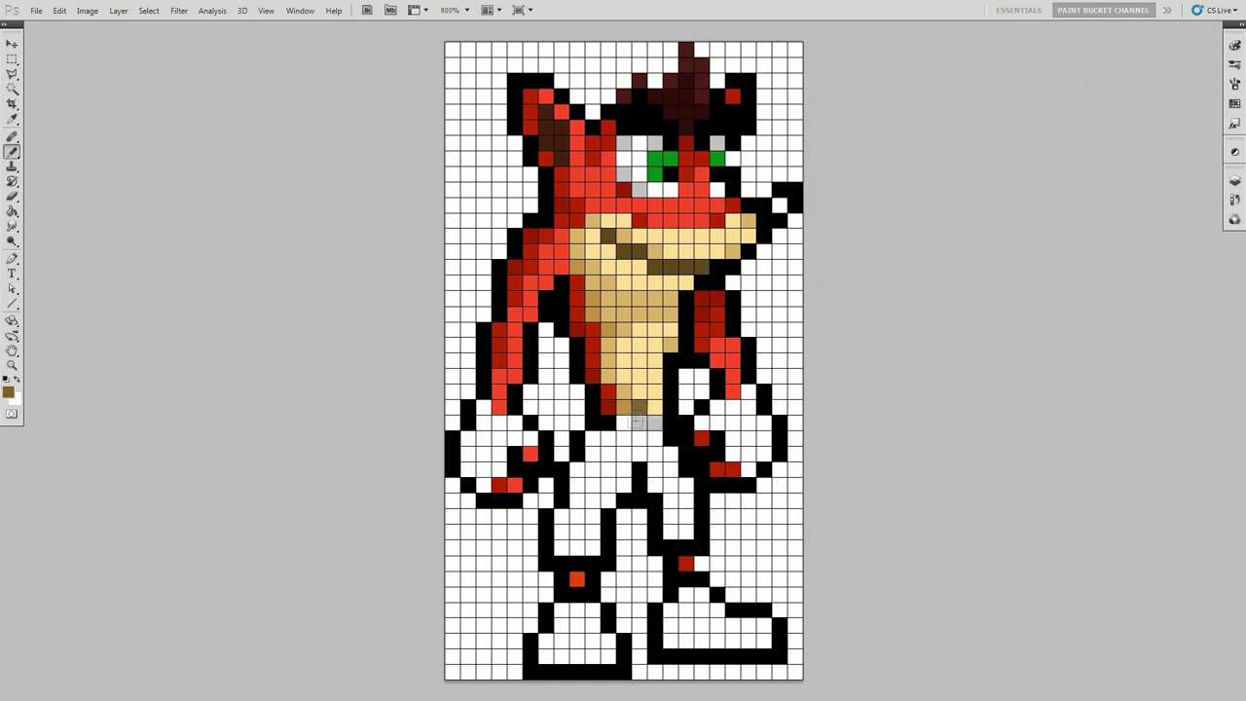
Set the foreground color to 424242 and fill the open square inside the nose with dark gray.
left_click(9, 391)
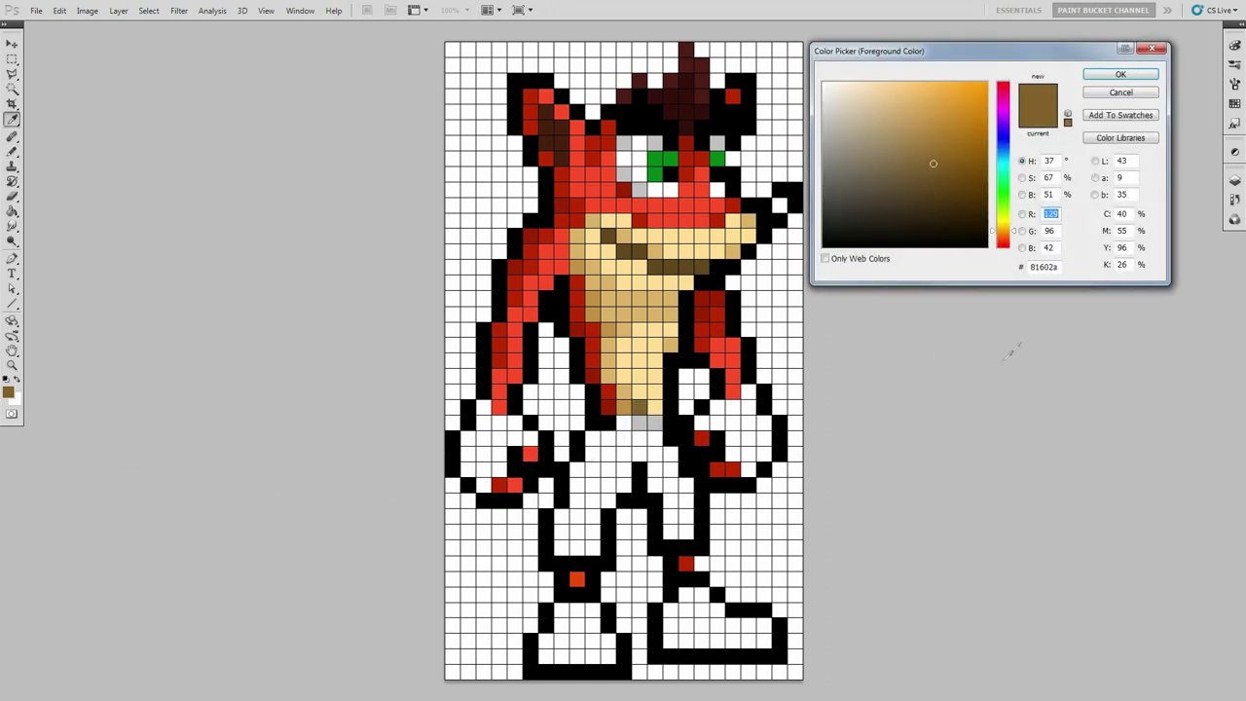
double_click(1055, 269)
type("42")
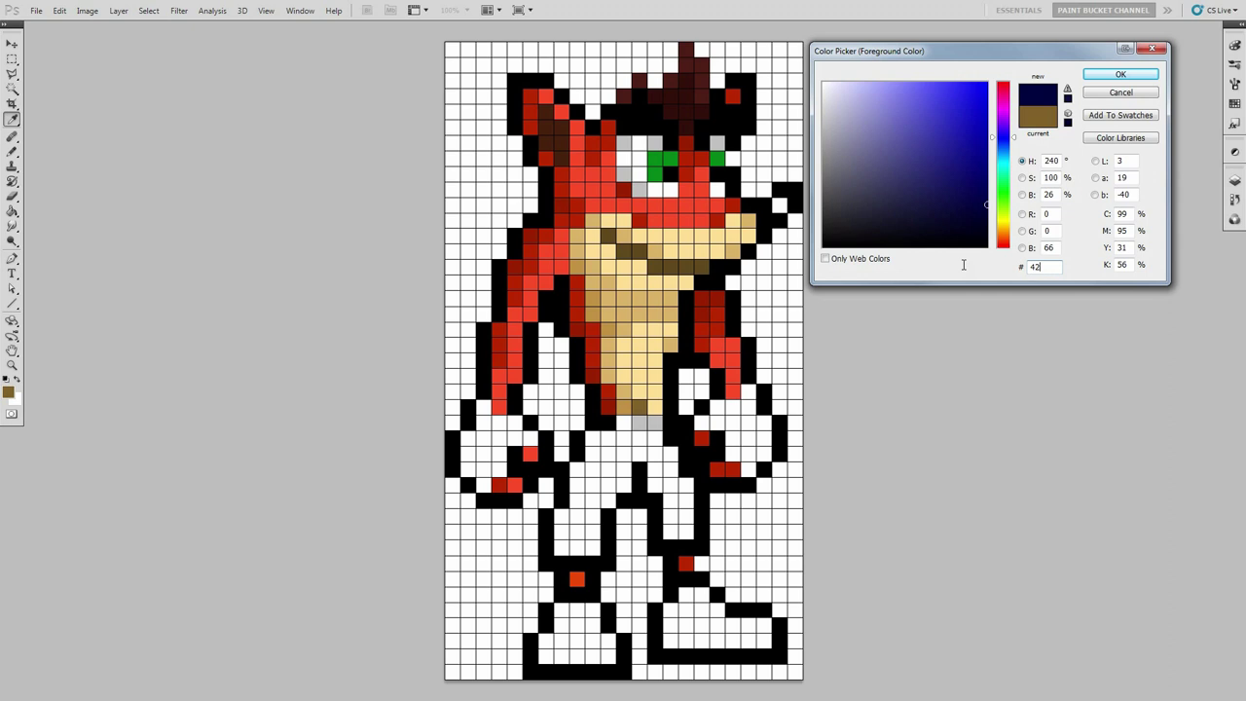
type("4242")
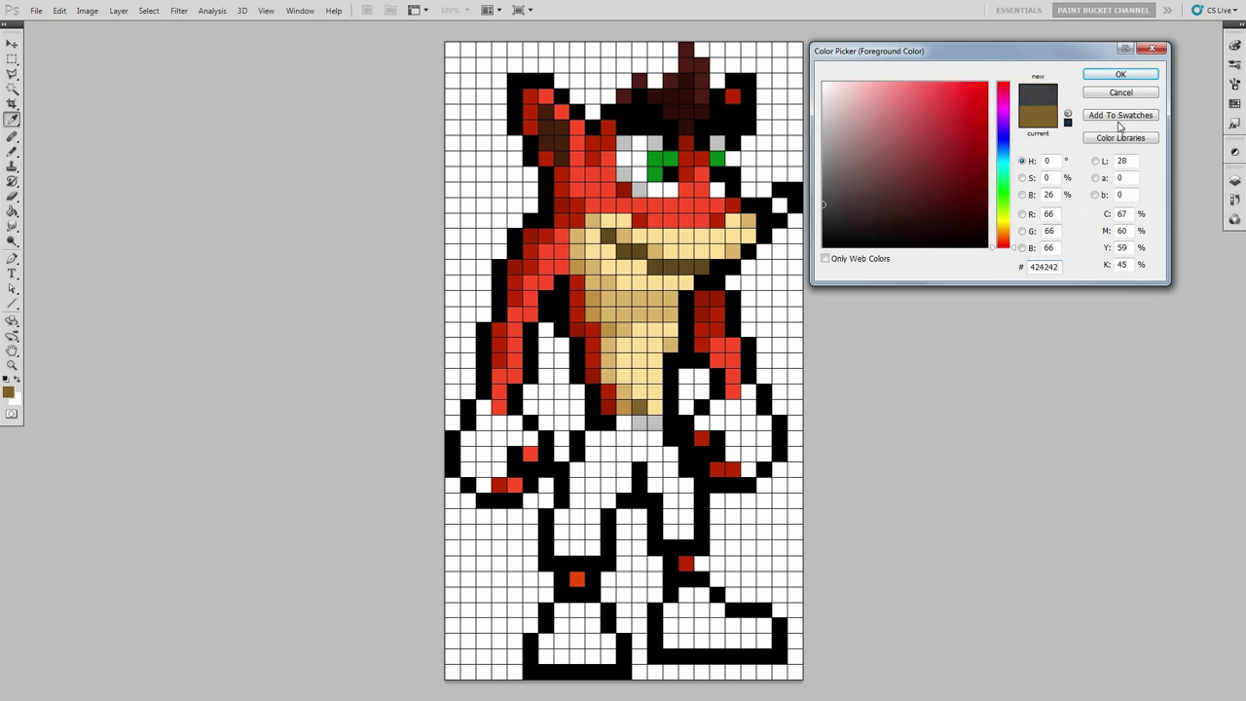
left_click(1116, 75)
left_click(779, 205)
Set the foreground color to 7f342b and paint the reddish-brown highlight squares on both gloves.
left_click(8, 392)
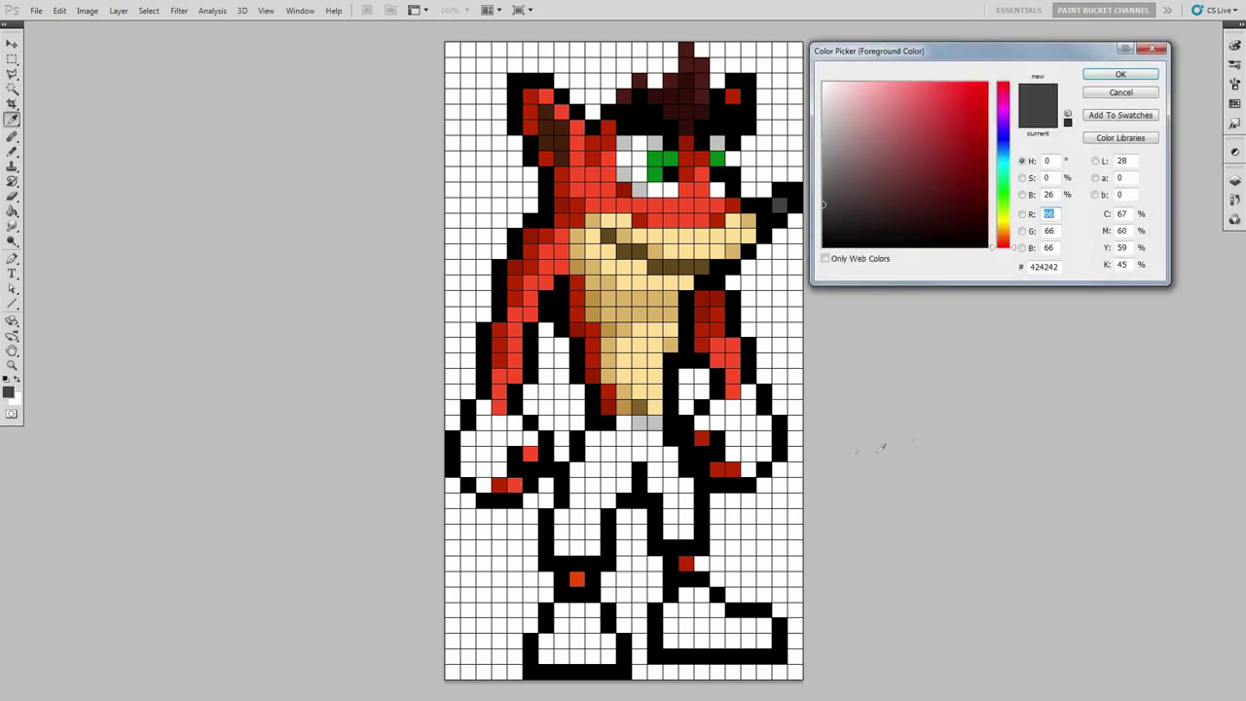
double_click(1043, 266)
type("7")
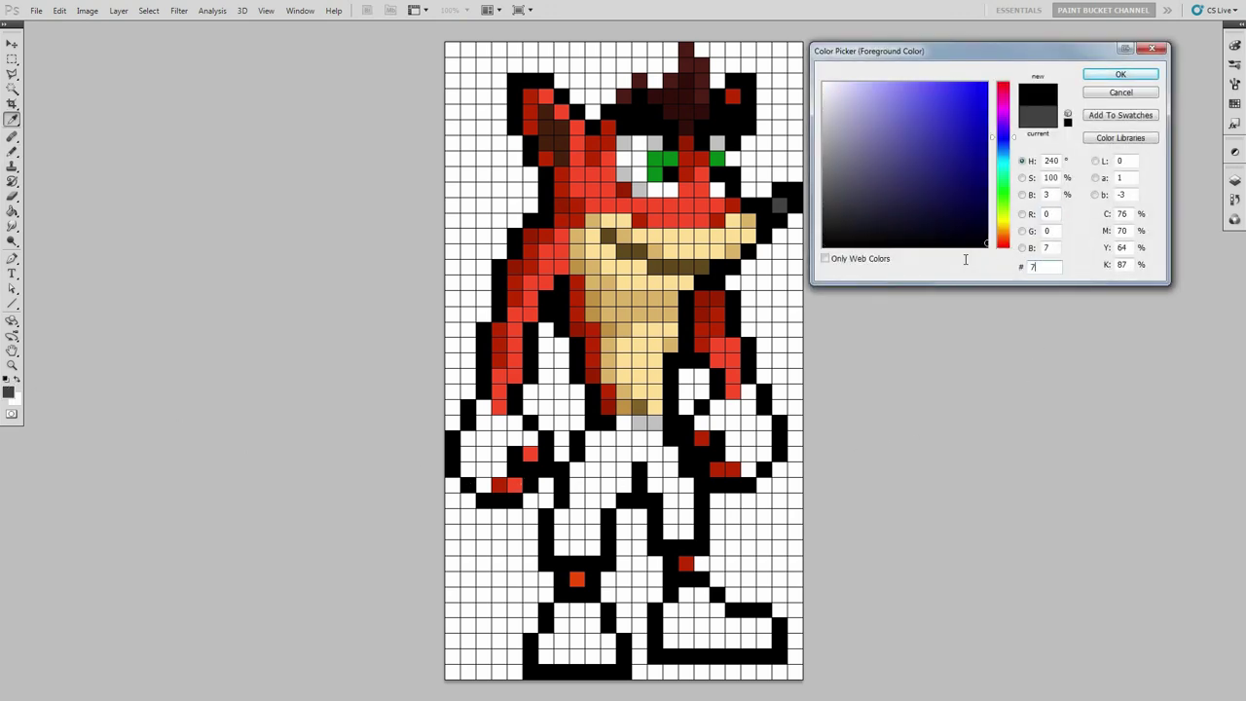
type("f342b")
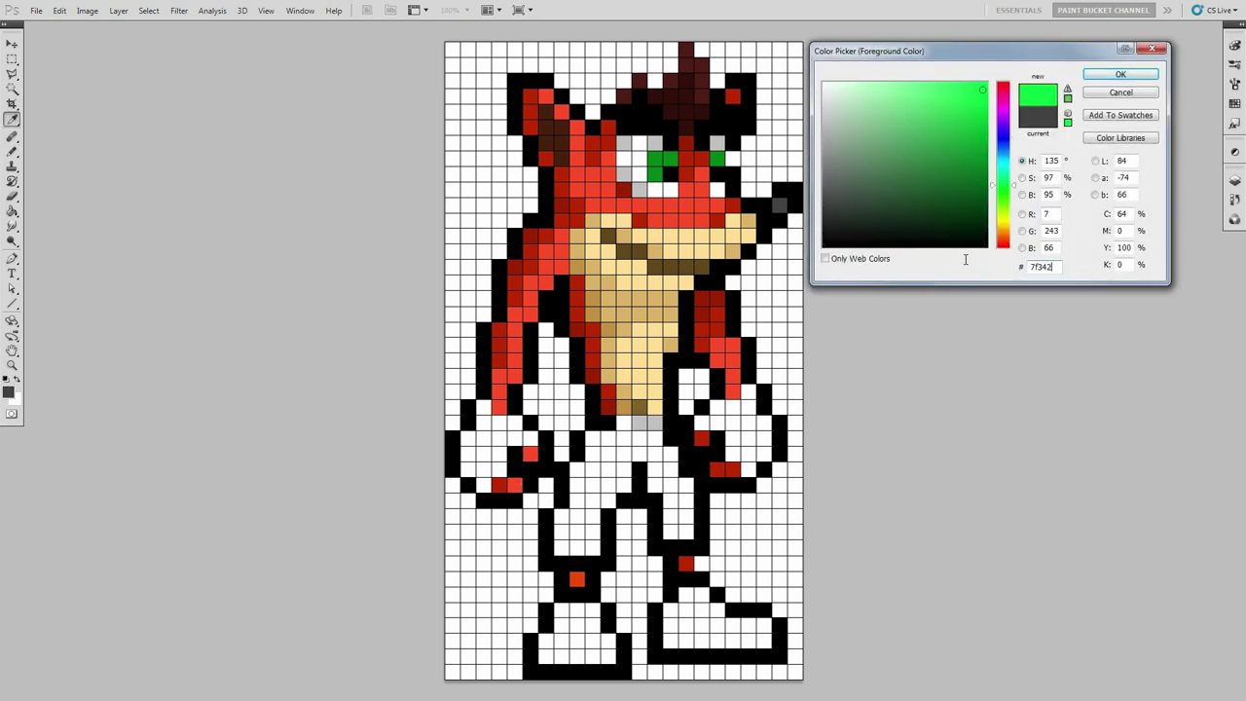
left_click(1121, 75)
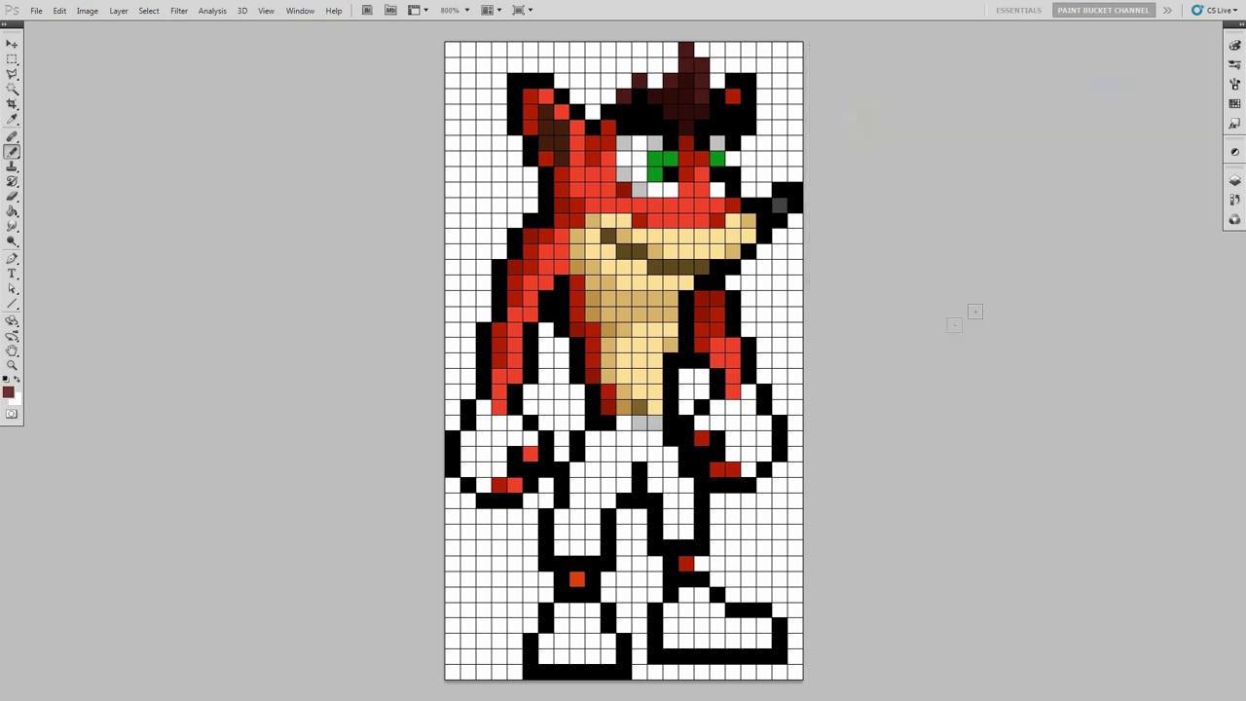
mouse_move(750, 389)
left_mouse_down()
mouse_move(765, 430)
mouse_move(755, 448)
left_mouse_up()
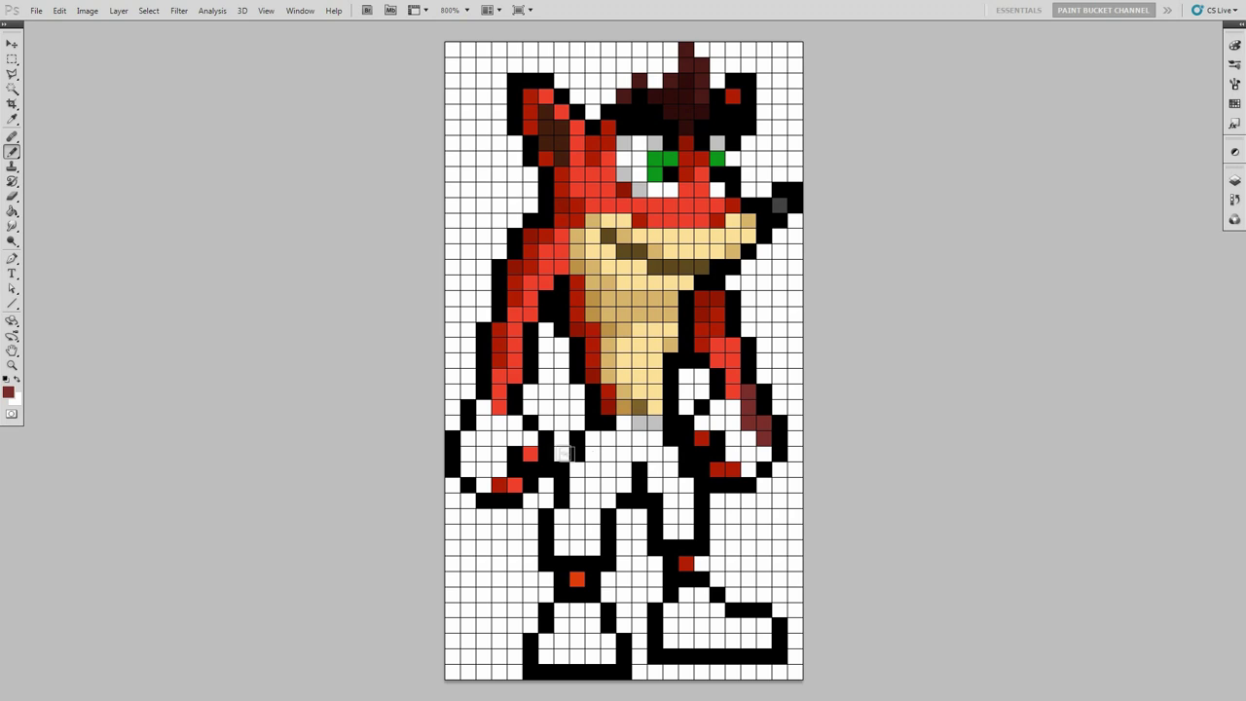
mouse_move(516, 423)
left_mouse_down()
mouse_move(500, 424)
mouse_move(499, 453)
left_mouse_up()
Set the foreground color to 59221c and fill the remaining open squares of both gloves with dark reddish brown.
left_click(9, 391)
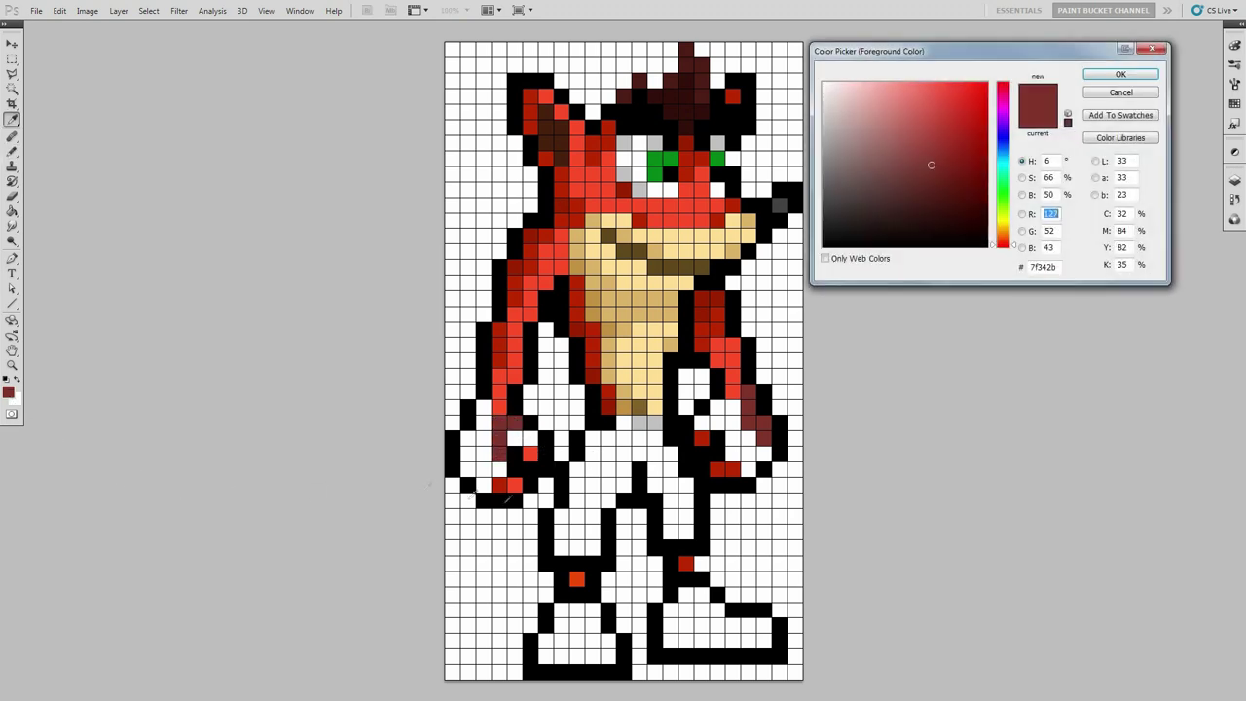
double_click(1047, 267)
type("59")
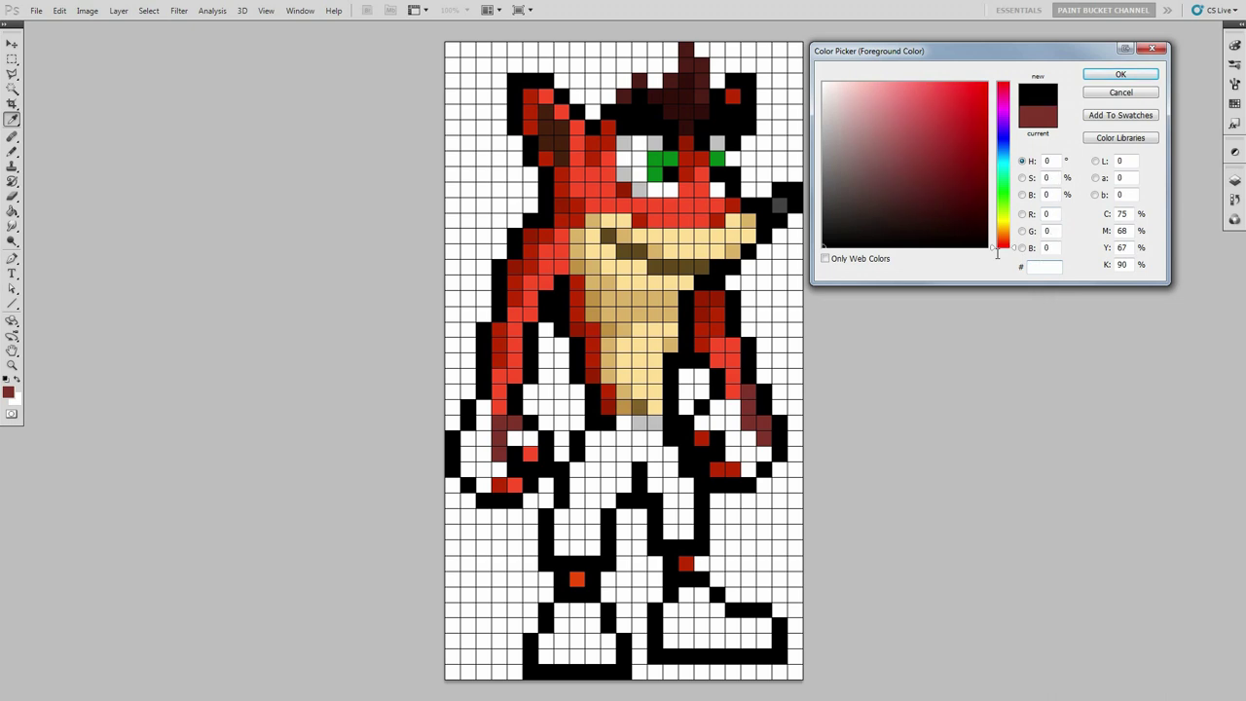
type("221c")
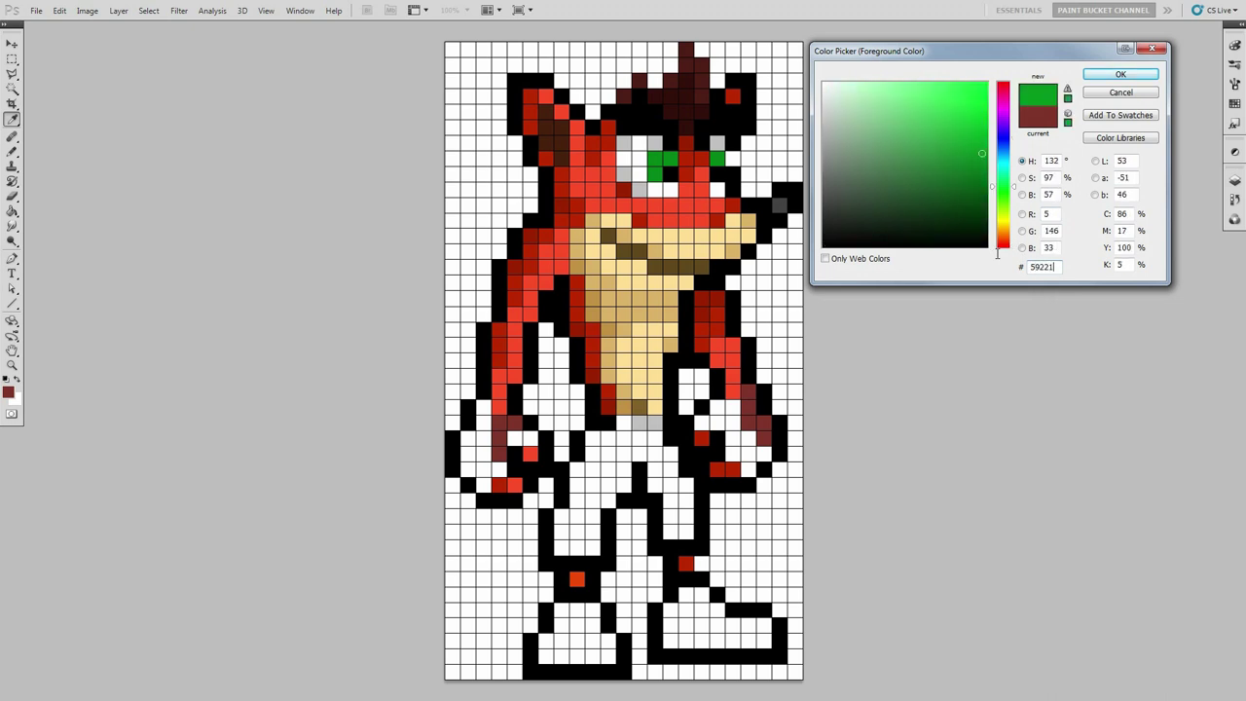
left_click(1119, 75)
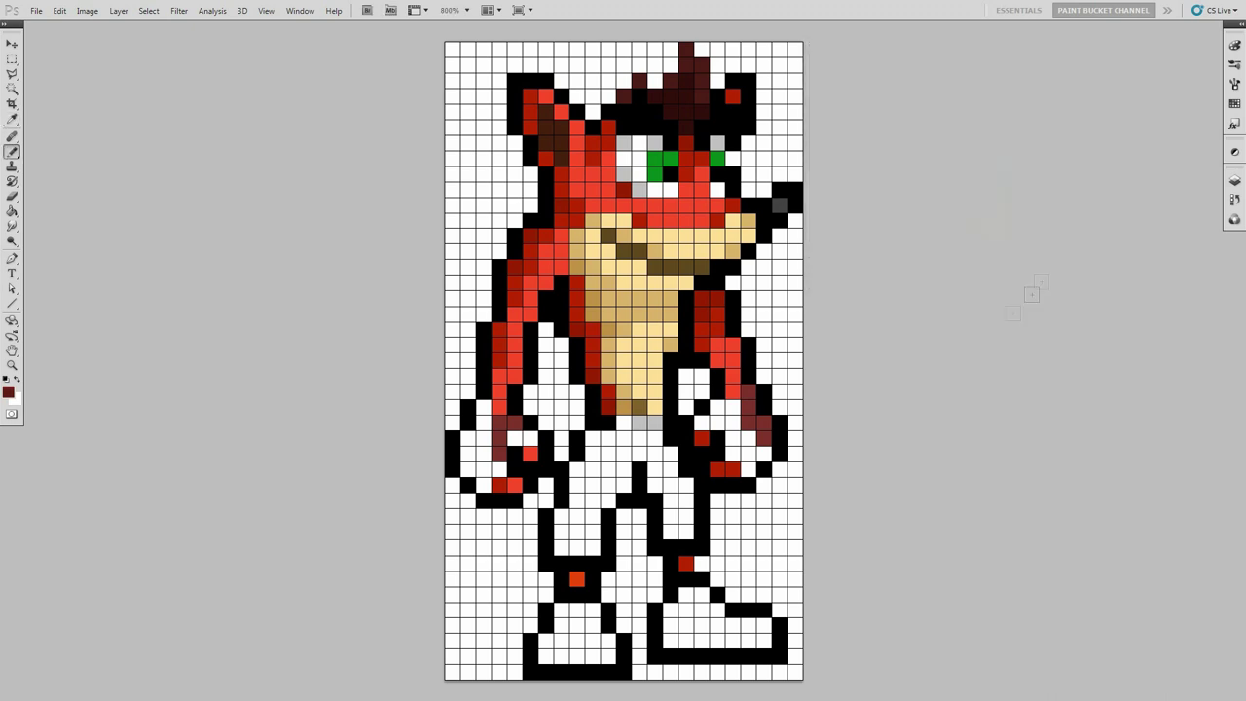
left_click(748, 455)
left_click_drag(748, 456, 732, 417)
left_click_drag(718, 408, 697, 428)
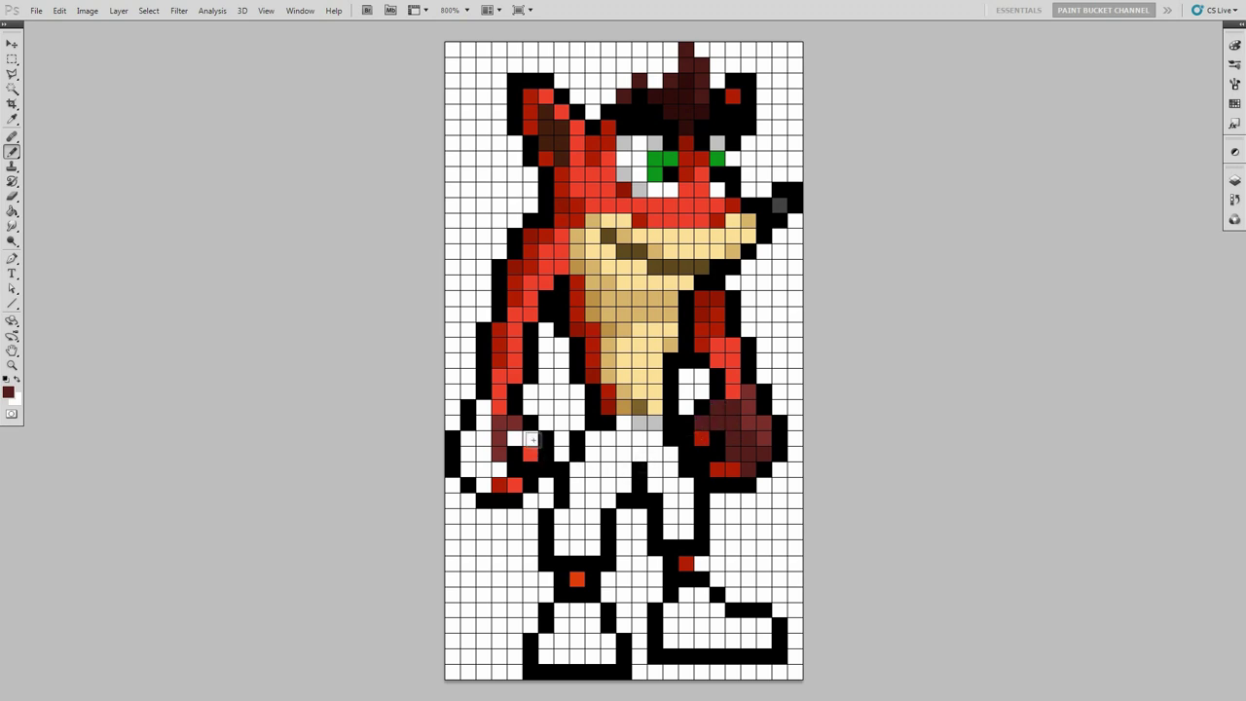
mouse_move(513, 439)
left_mouse_down()
mouse_move(483, 482)
mouse_move(484, 408)
mouse_move(467, 469)
left_mouse_up()
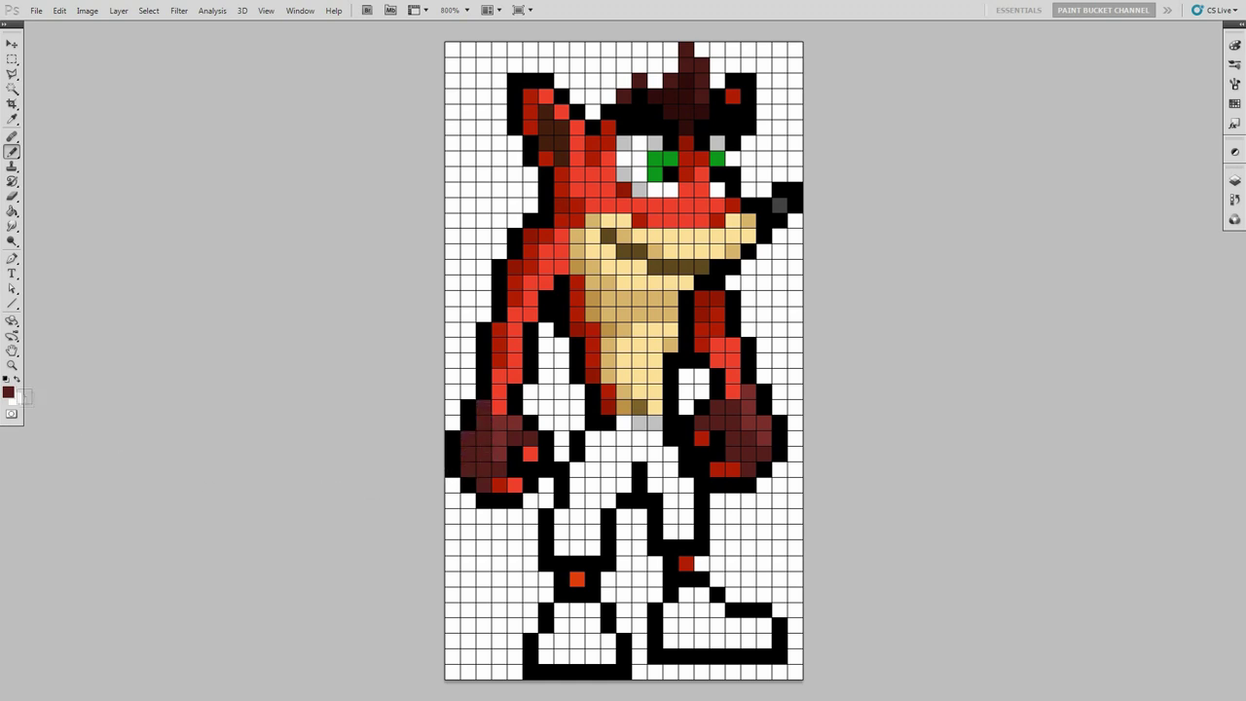
Set the foreground color to 797979 and fill the open square beside the light gray belt squares with gray.
left_click(8, 391)
double_click(1055, 271)
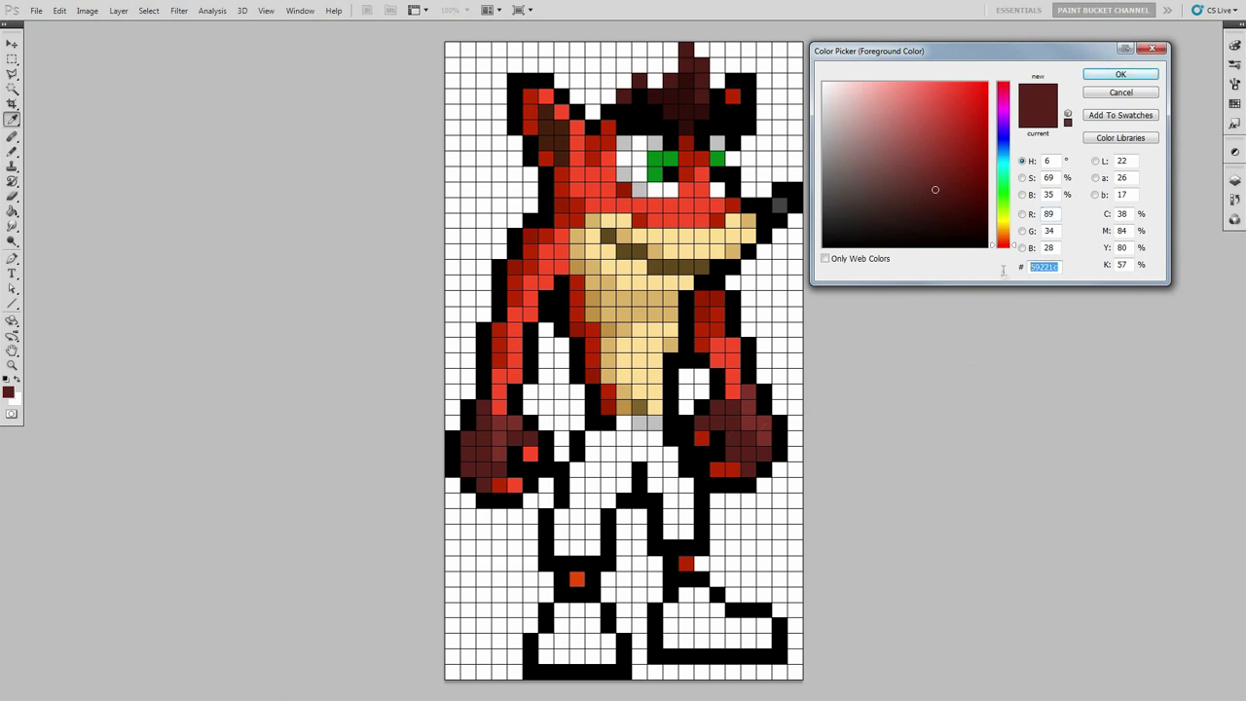
type("000079797979")
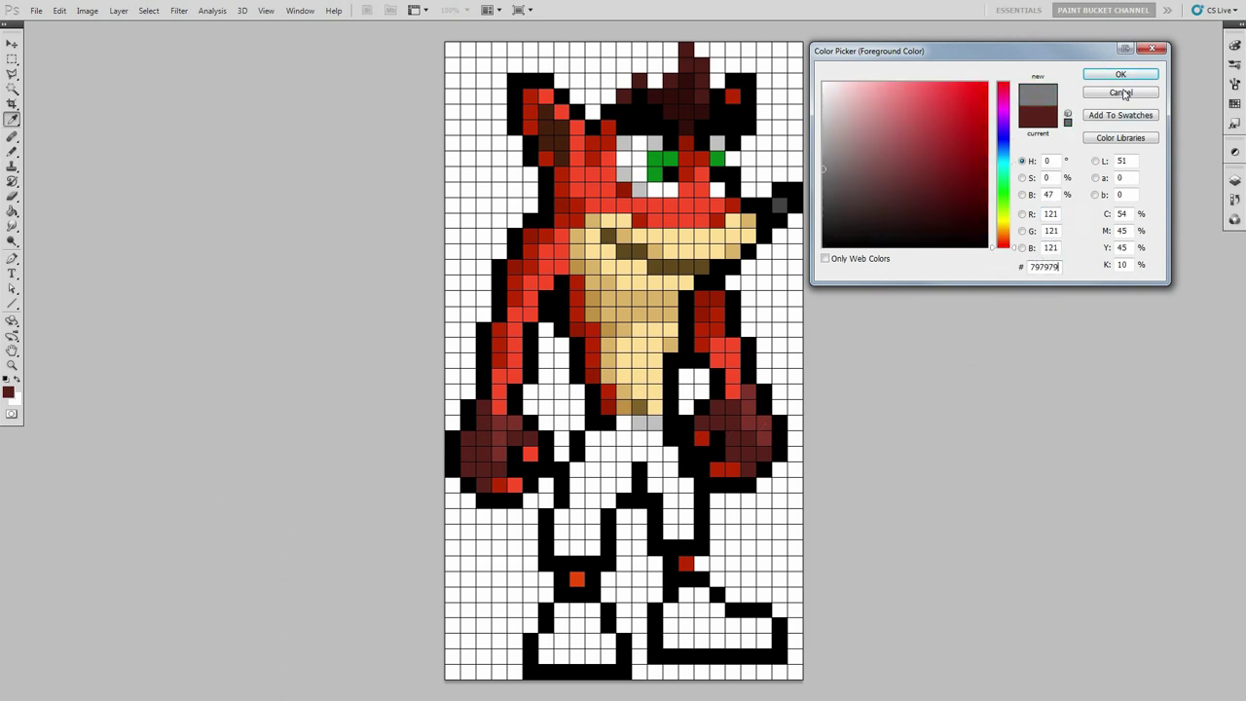
left_click(1120, 74)
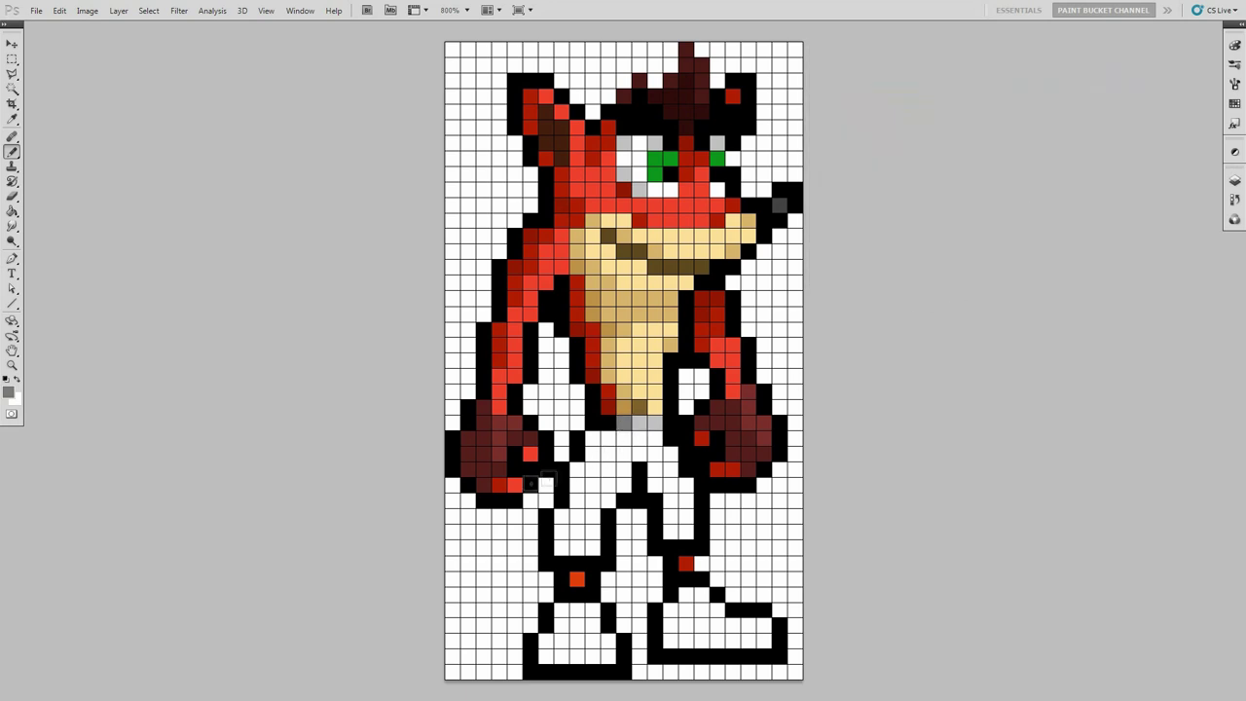
Set the foreground color to 0f284c and paint the darkest jeans squares along the waist, the left hip and the right cuff.
left_click(9, 392)
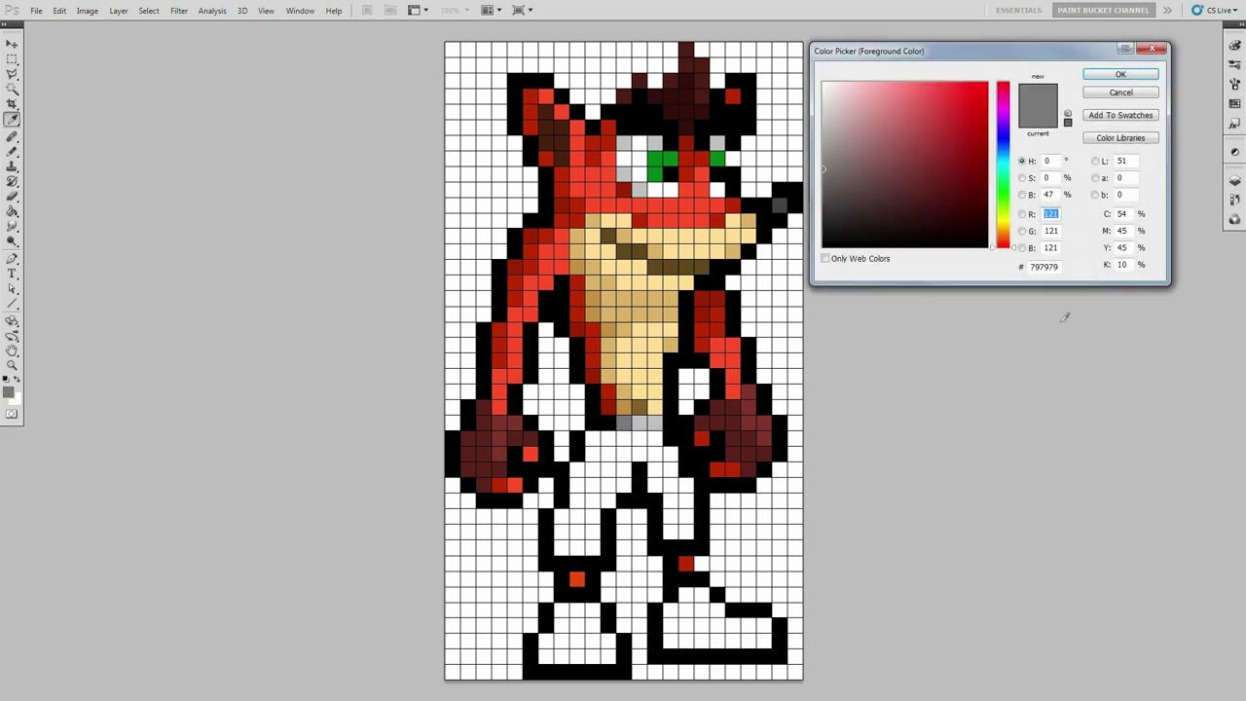
left_click_drag(1058, 268, 987, 265)
key("BackSpace")
type("0f")
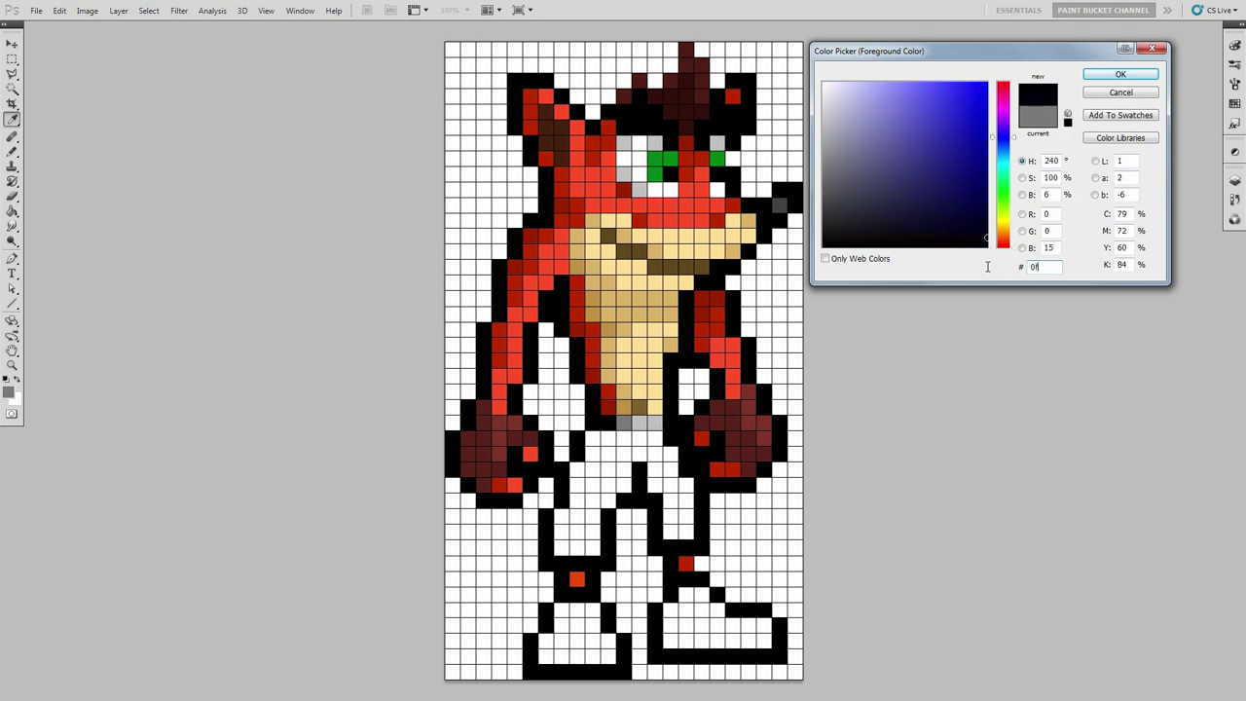
type("284c")
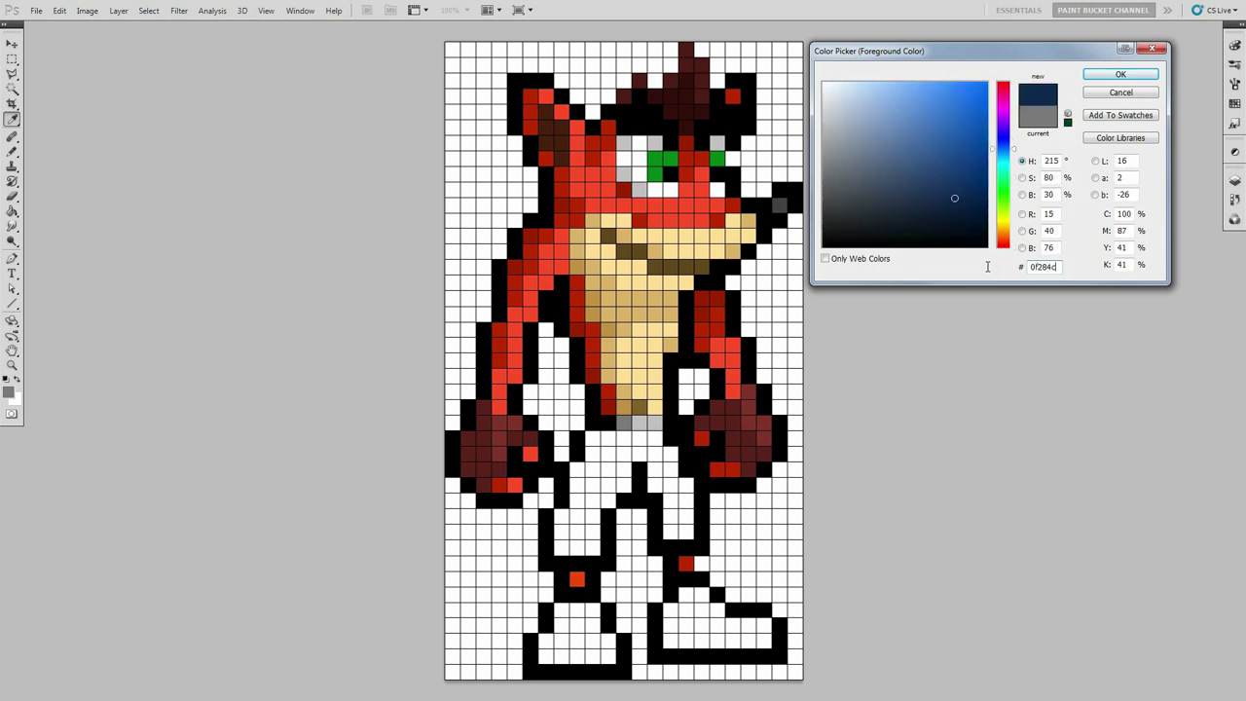
left_click(1121, 75)
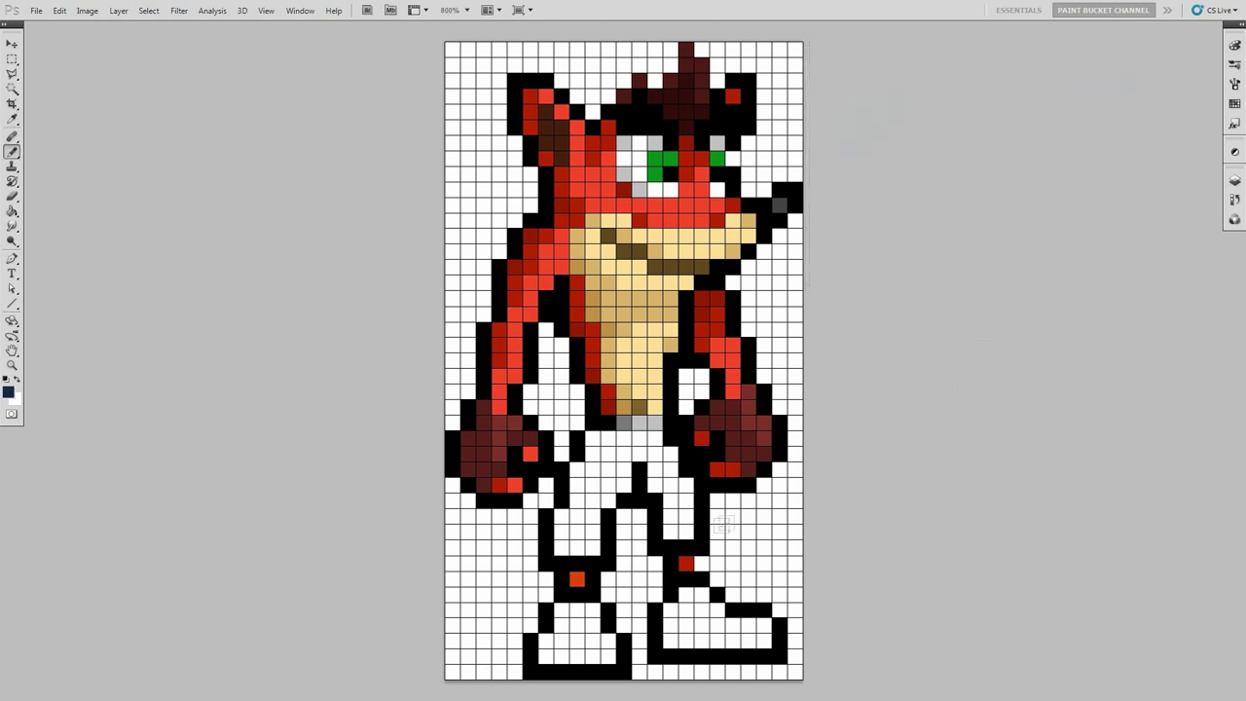
left_click(670, 531)
left_click(654, 438)
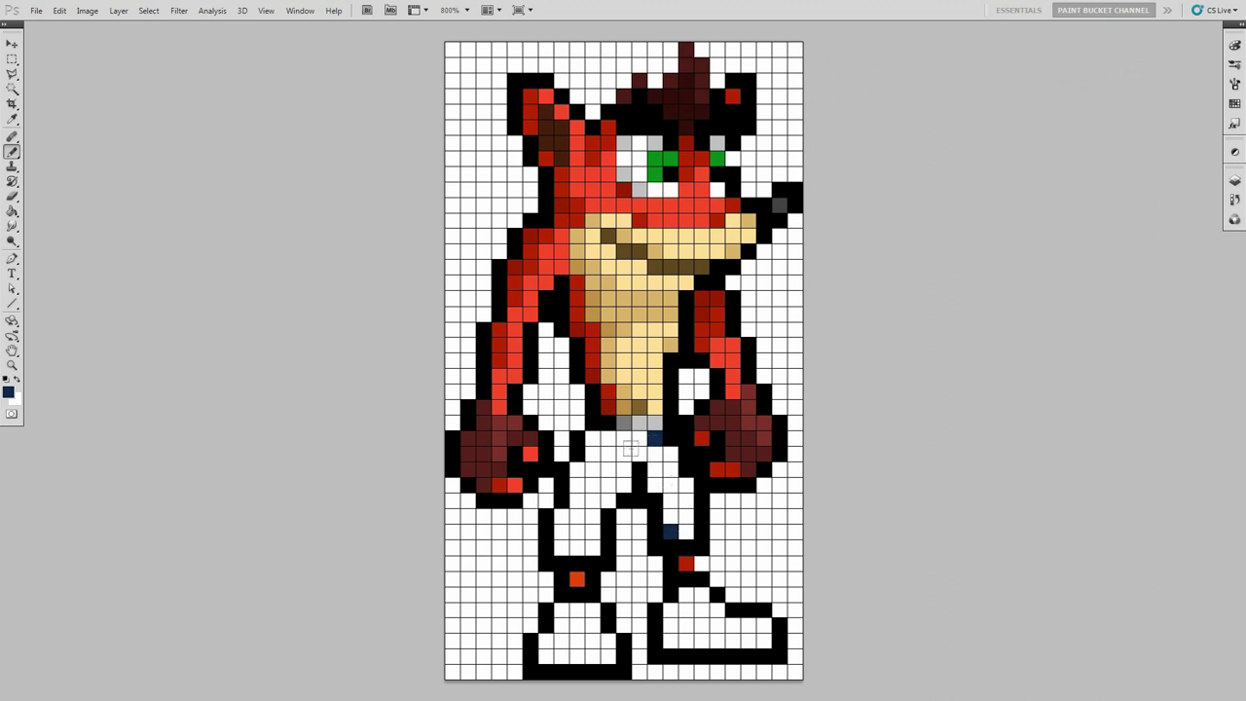
left_click(607, 438)
left_click(592, 438)
left_click(591, 454)
left_click(576, 470)
Set the foreground color to 132e57 and paint the mid-blue jeans squares across the hips, down both legs and on the cuffs.
left_click(9, 391)
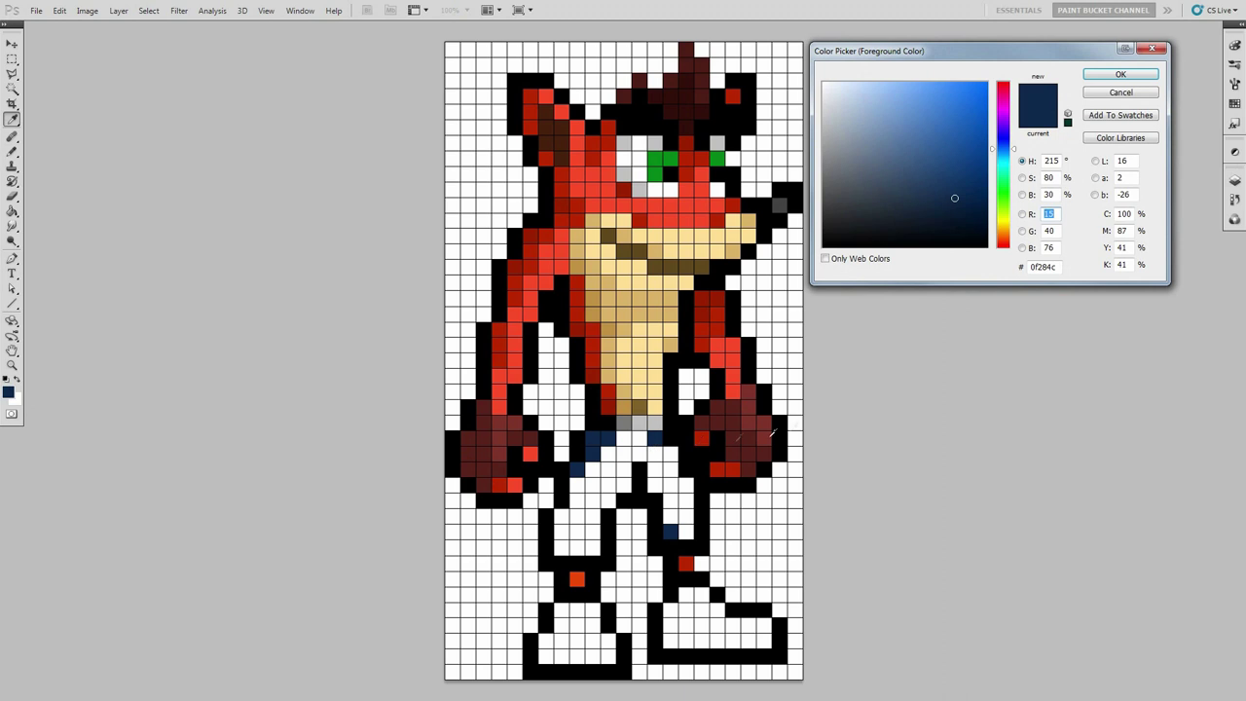
double_click(1044, 267)
key("BackSpace")
type("132e57")
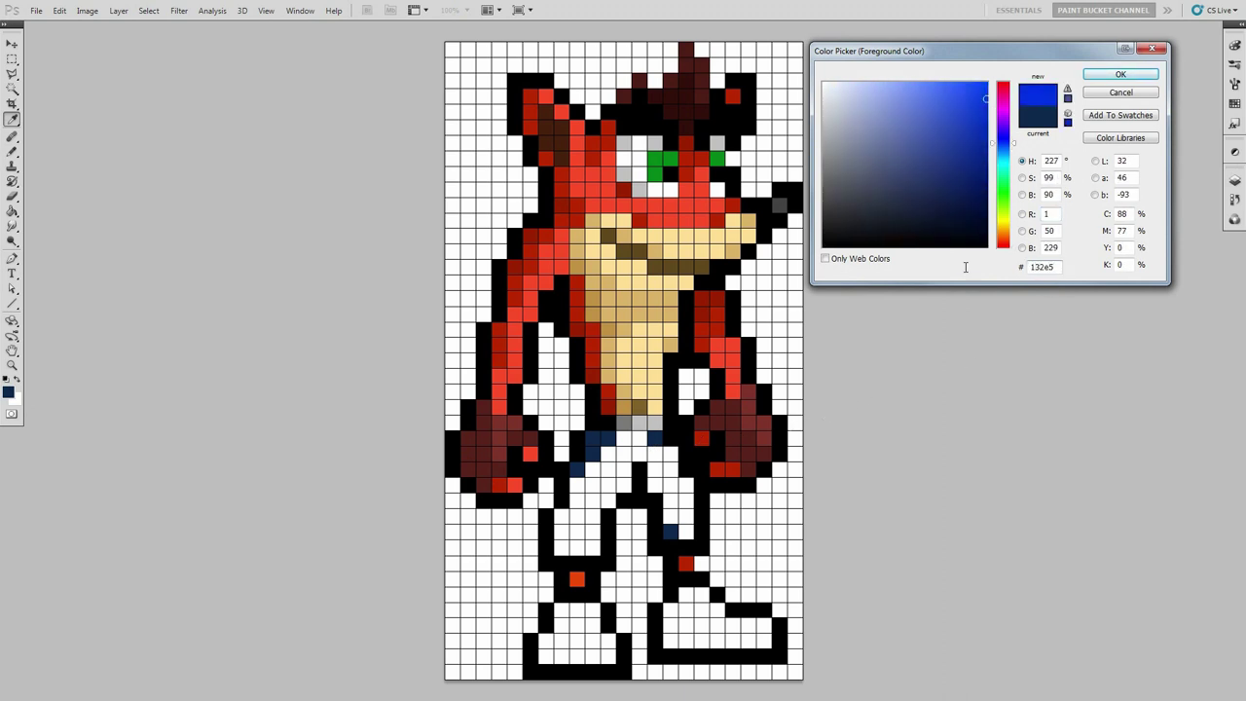
left_click(1098, 78)
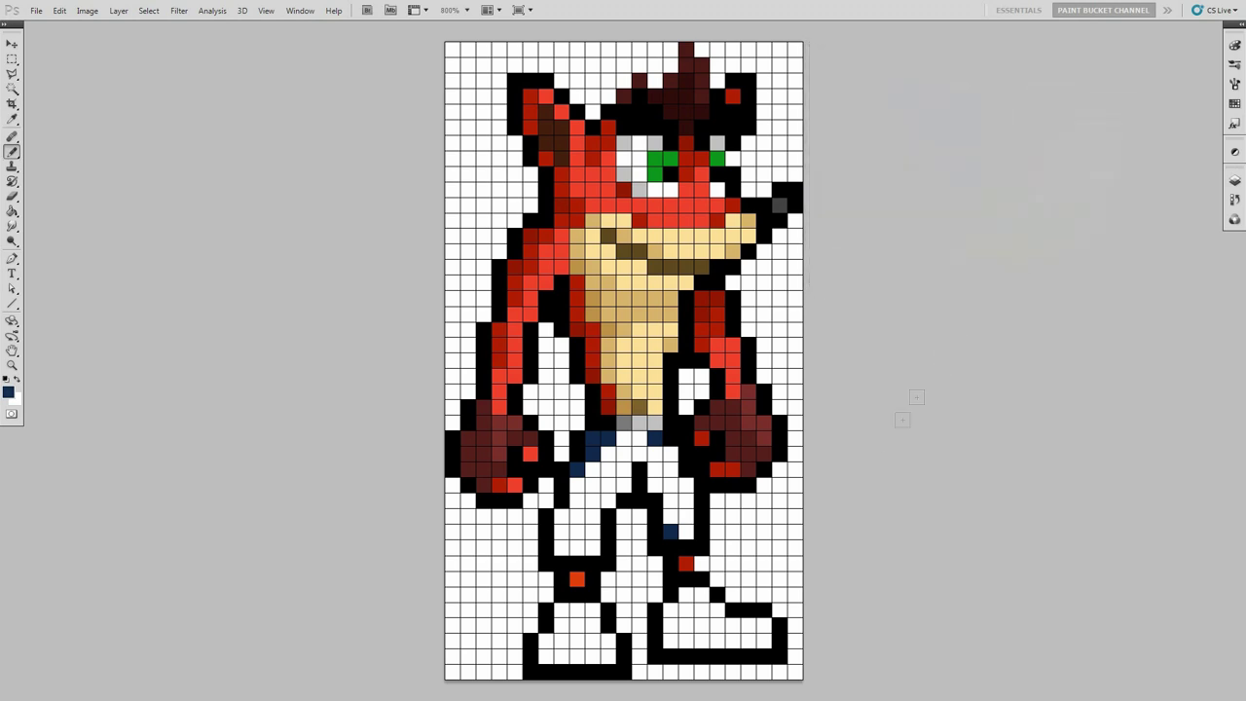
left_click(686, 530)
mouse_move(655, 484)
left_mouse_down()
mouse_move(669, 453)
mouse_move(623, 437)
mouse_move(624, 455)
mouse_move(609, 454)
mouse_move(564, 522)
left_mouse_up()
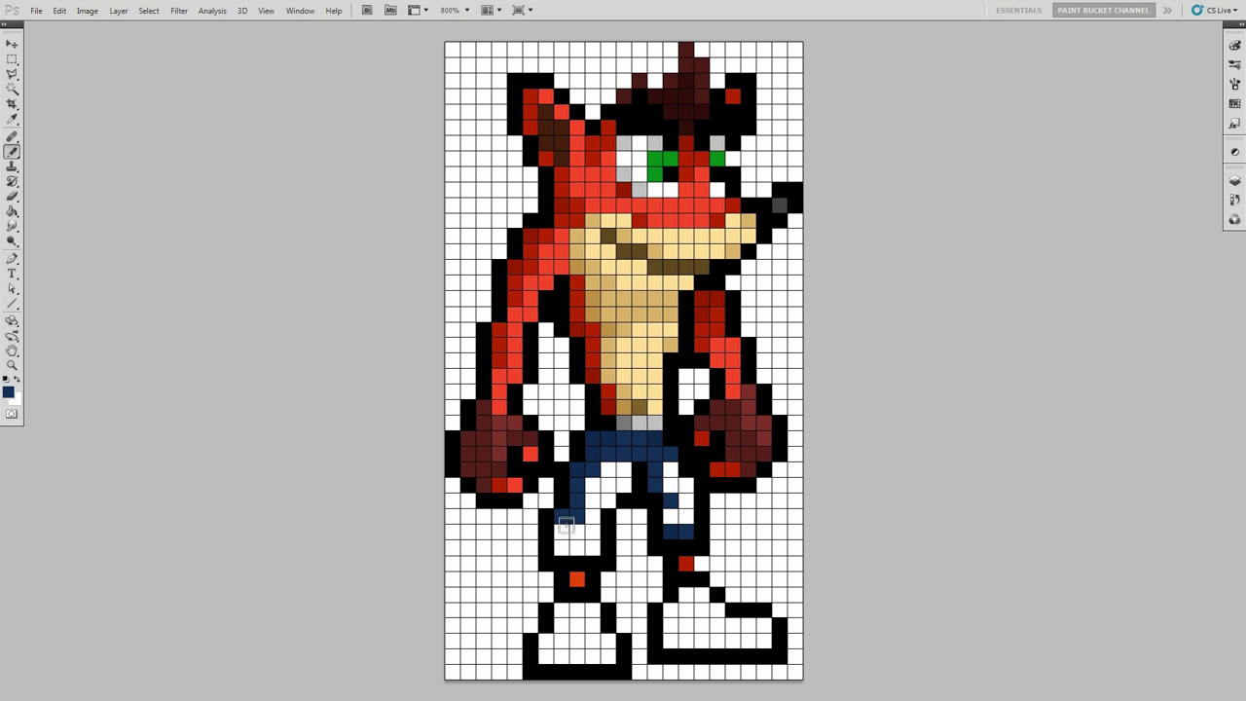
left_click(561, 549)
Set the foreground color to 20457c and paint the lighter blue squares on the right leg of the jeans.
left_click(7, 391)
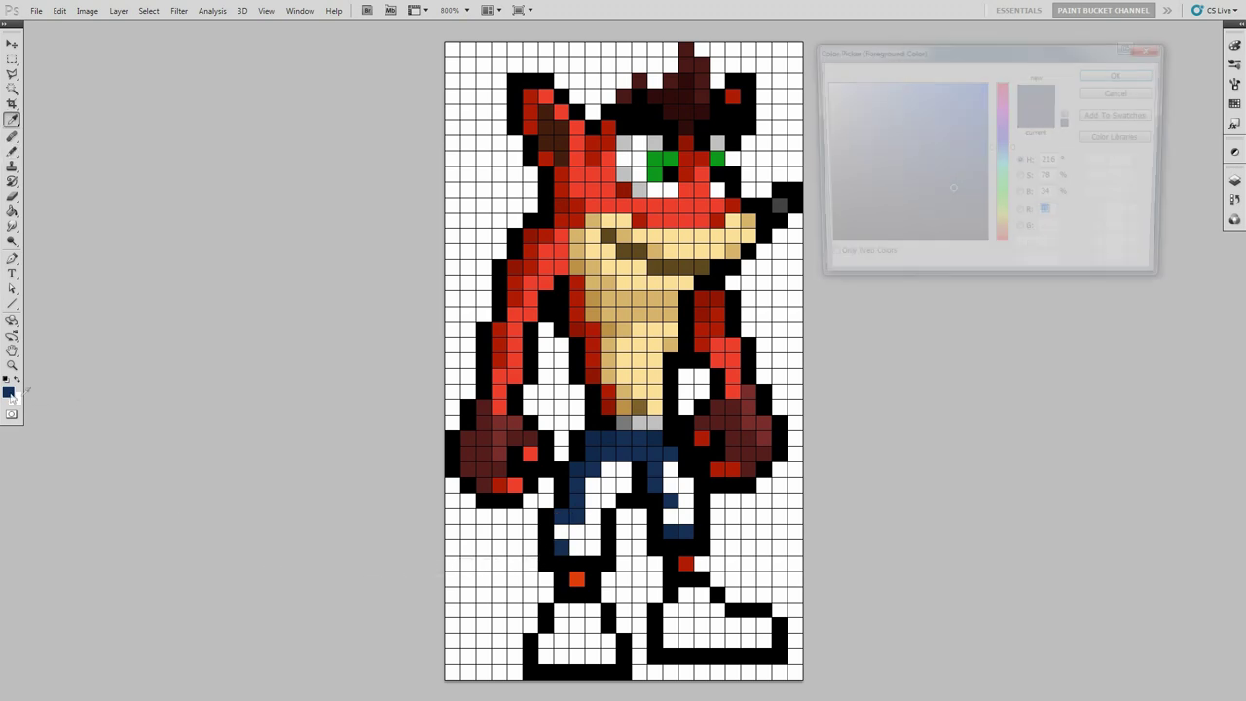
double_click(1046, 267)
type("204")
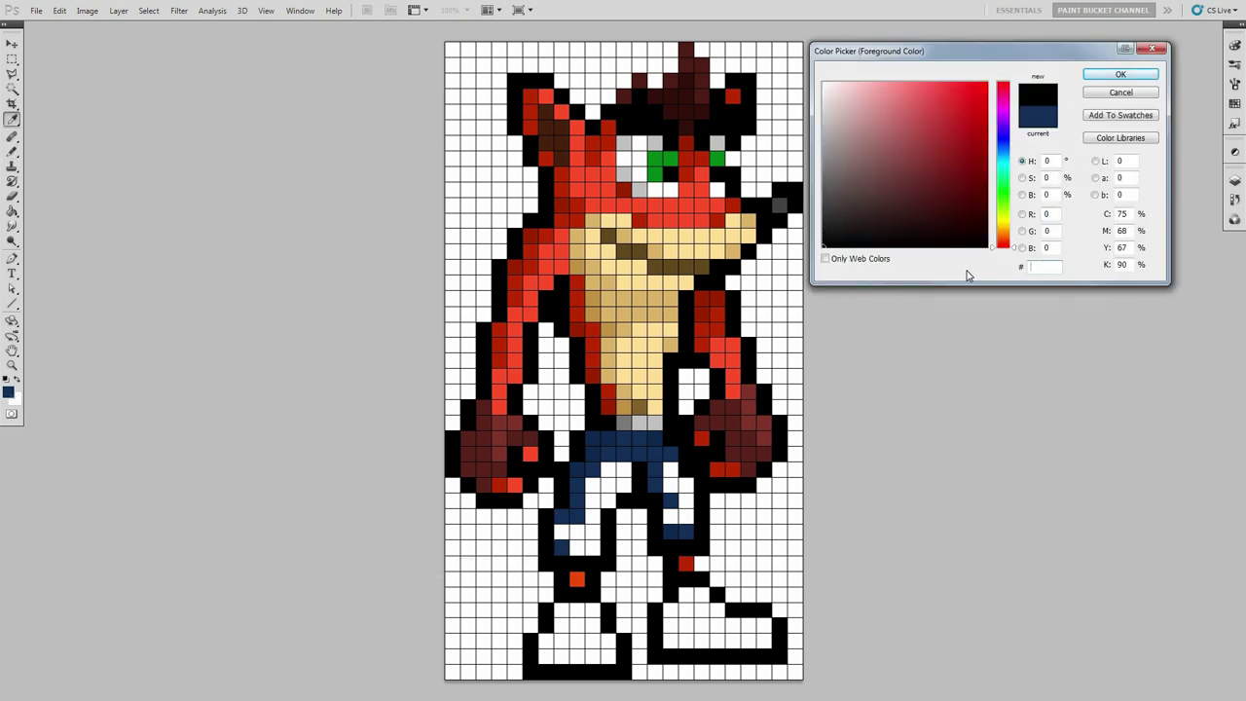
type("57c")
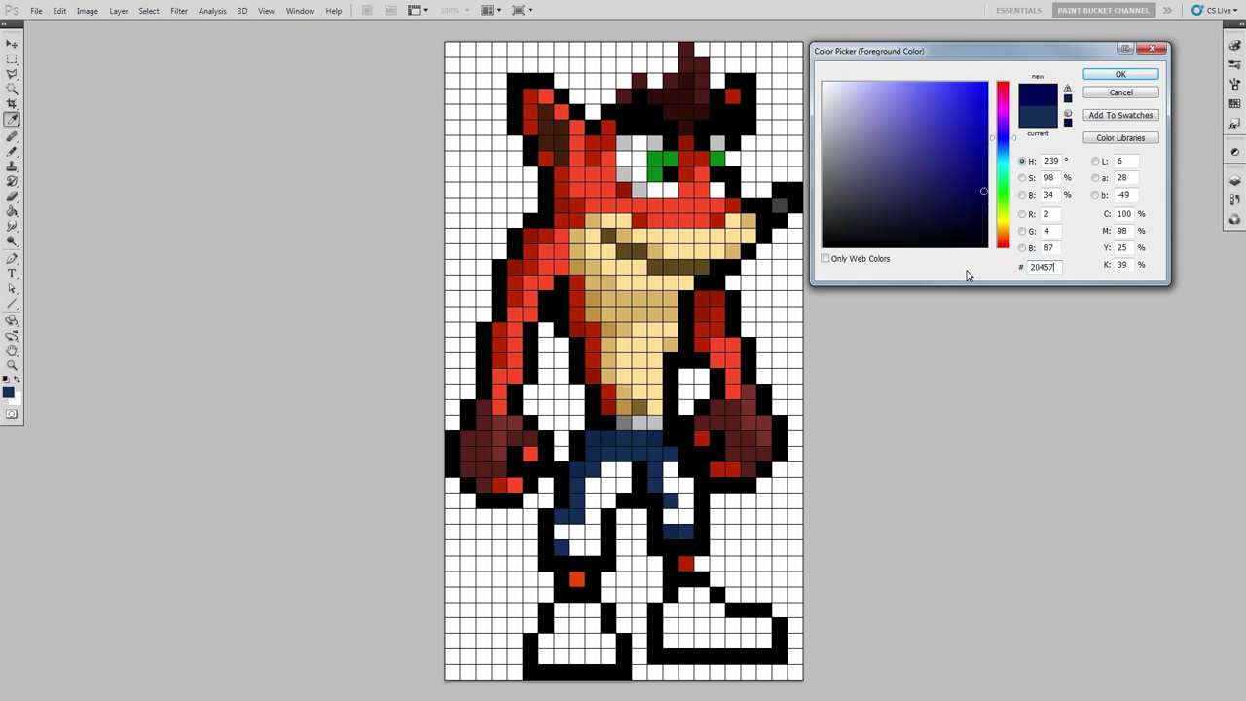
left_click(1119, 75)
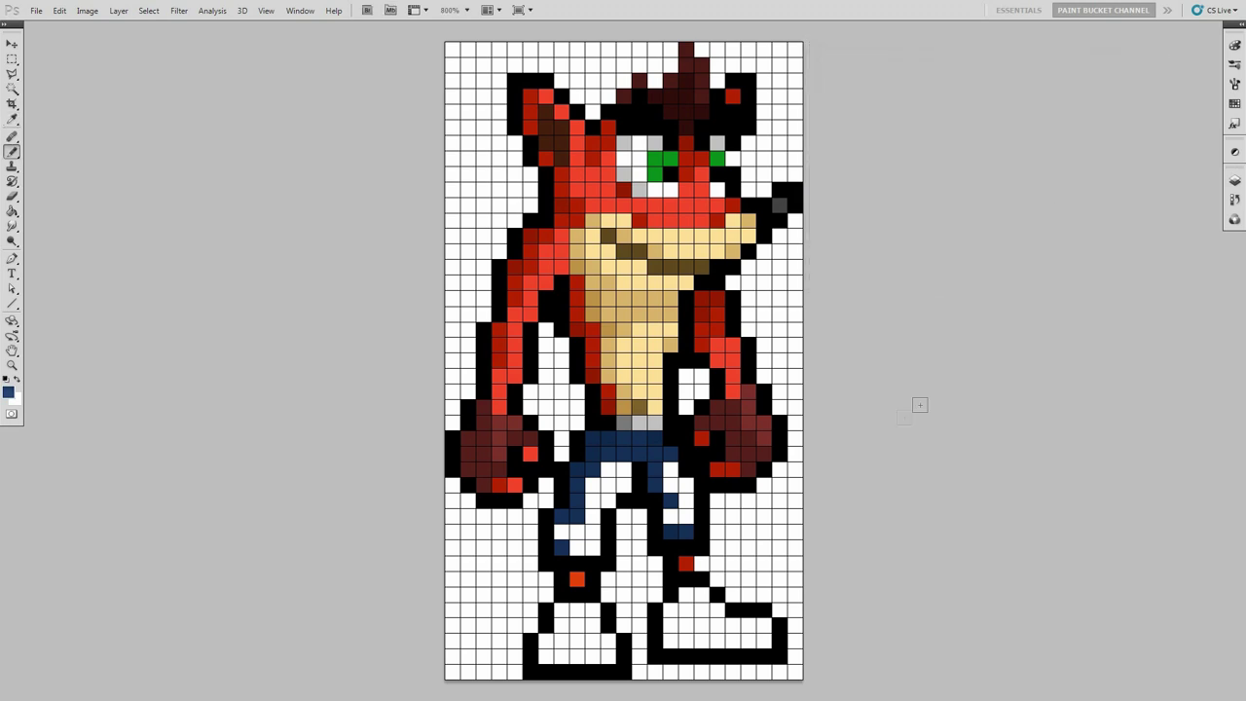
left_click(686, 502)
left_click(671, 486)
left_click(670, 469)
Fill the open thigh, shin and cuff squares of the left jeans leg with 20457c, except the row above the cuff.
left_click(624, 469)
left_click(608, 469)
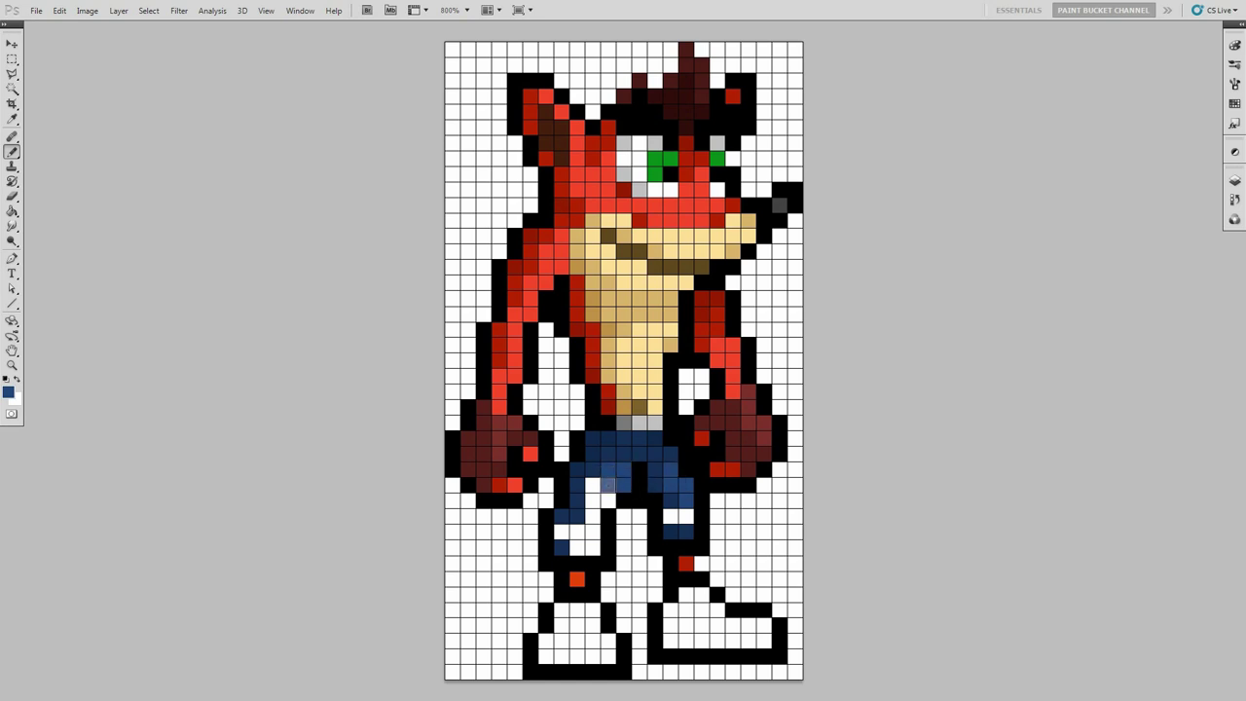
left_click(608, 499)
left_click(593, 485)
left_click(593, 500)
left_click(593, 516)
left_click(593, 547)
left_click(577, 547)
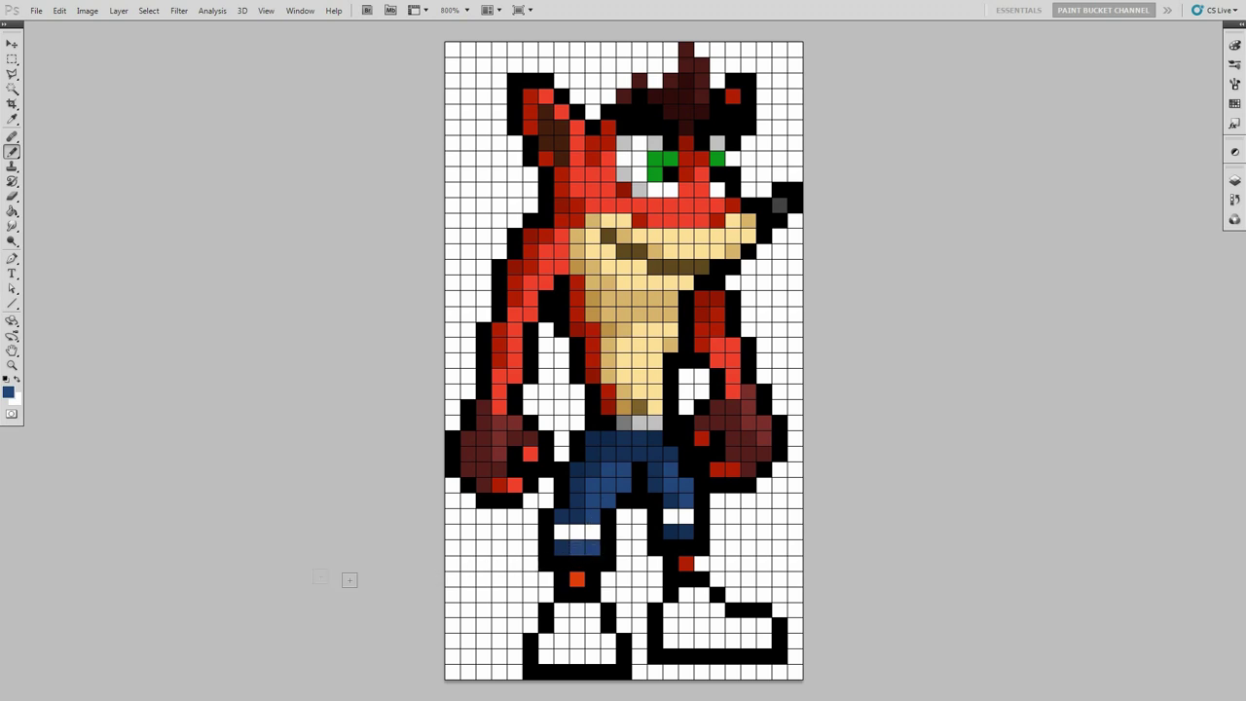
Set the foreground color to 071a34 and fill the open row above the cuff on each jeans leg with navy.
left_click(9, 391)
left_click(1046, 267)
type("071a34")
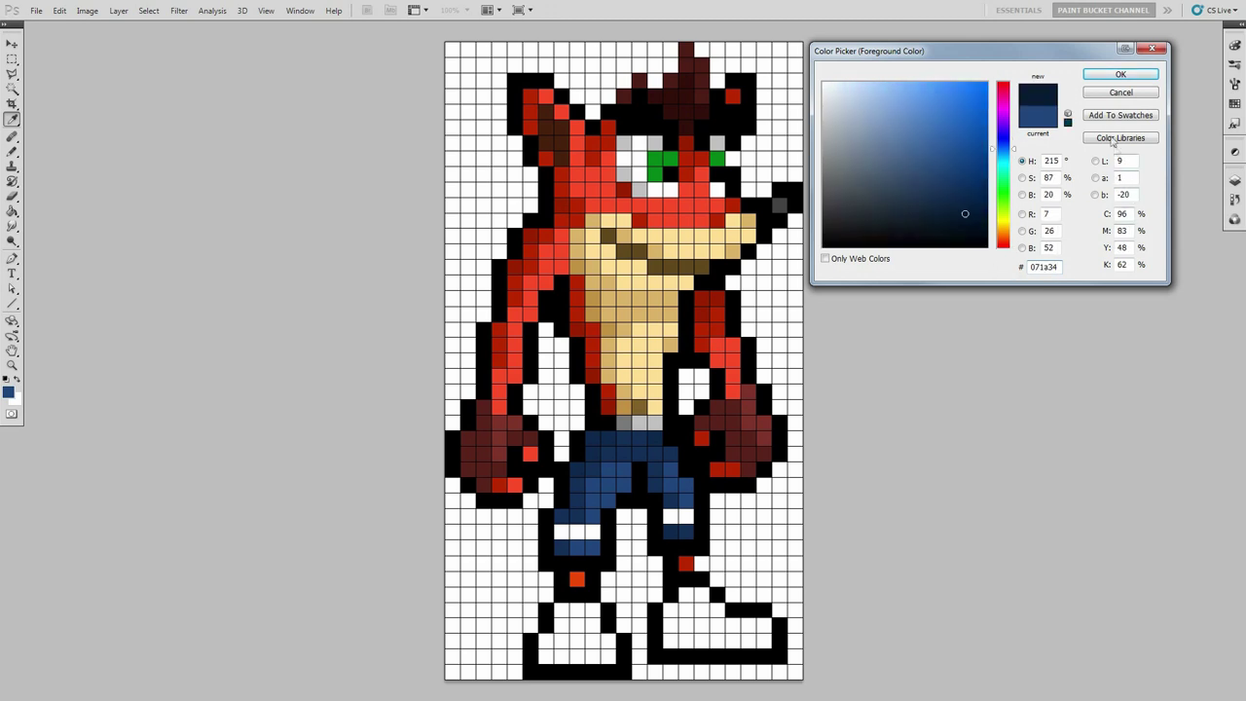
left_click(1120, 75)
left_click_drag(695, 518, 666, 517)
left_click_drag(590, 532, 556, 532)
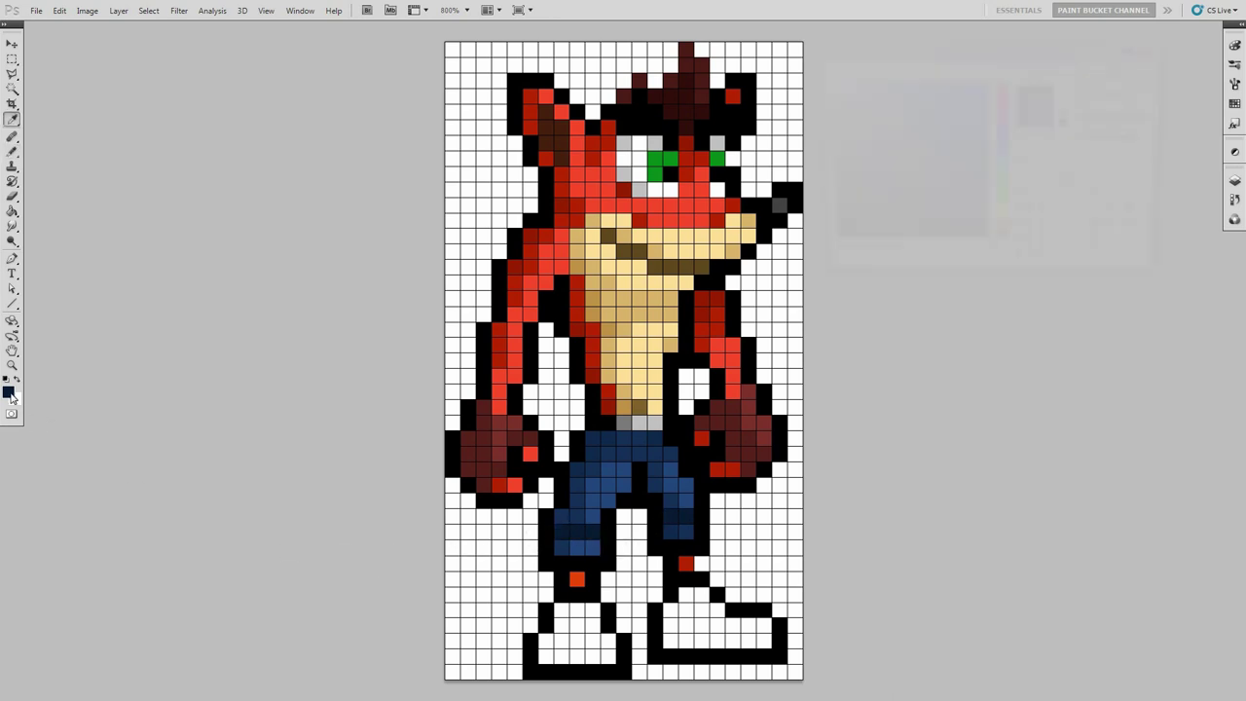
Set the foreground color to 3b3040 and paint the ankle and heel of the right shoe and the side squares of the left shoe.
left_click(9, 393)
left_click_drag(1057, 267, 992, 267)
type("3b")
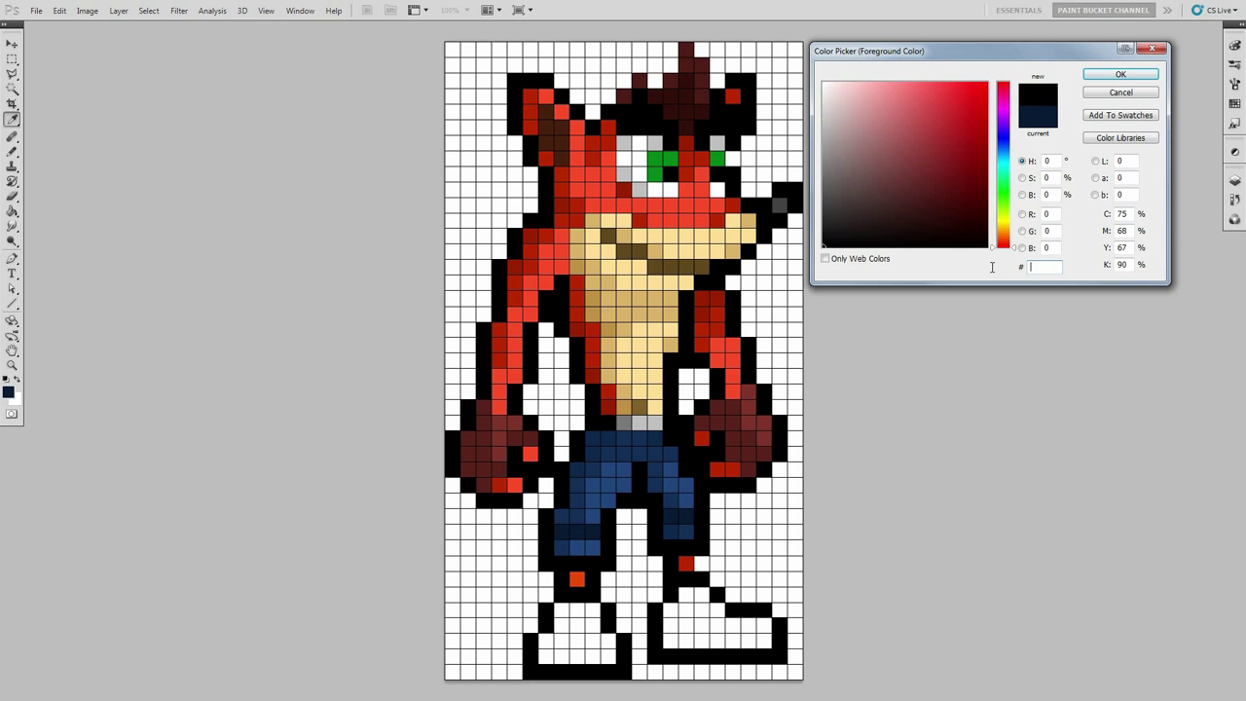
type("3040")
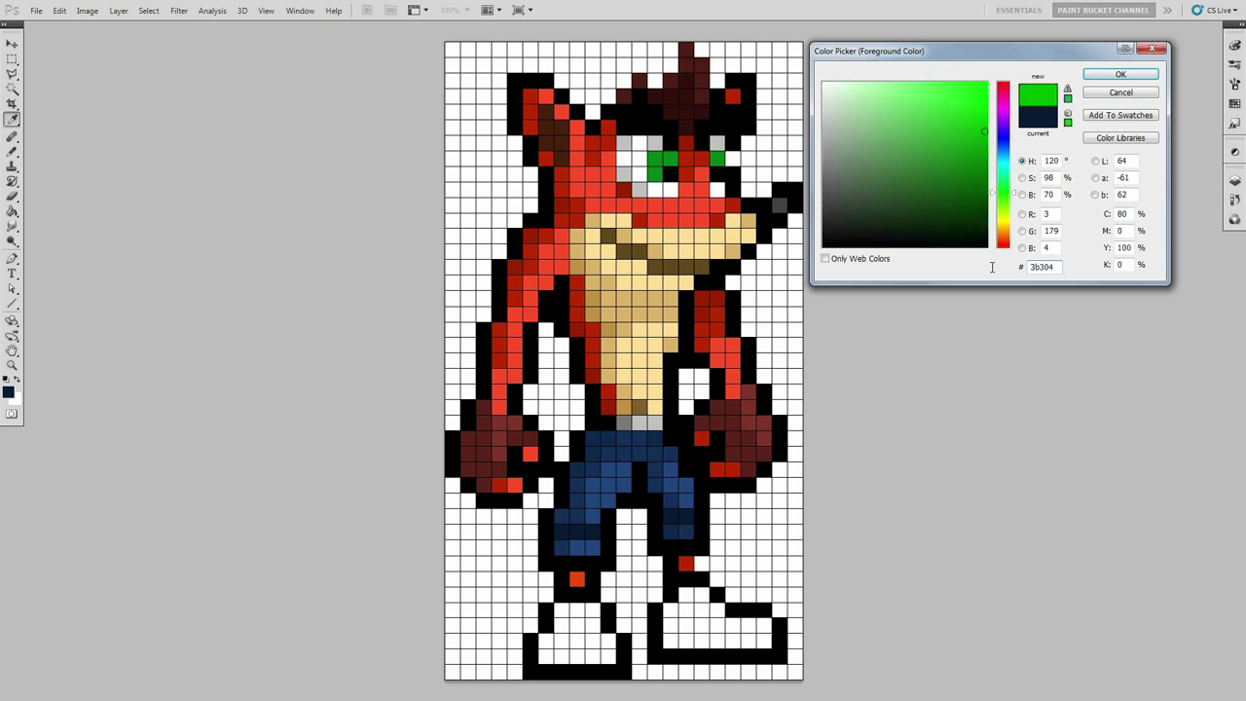
left_click(1119, 78)
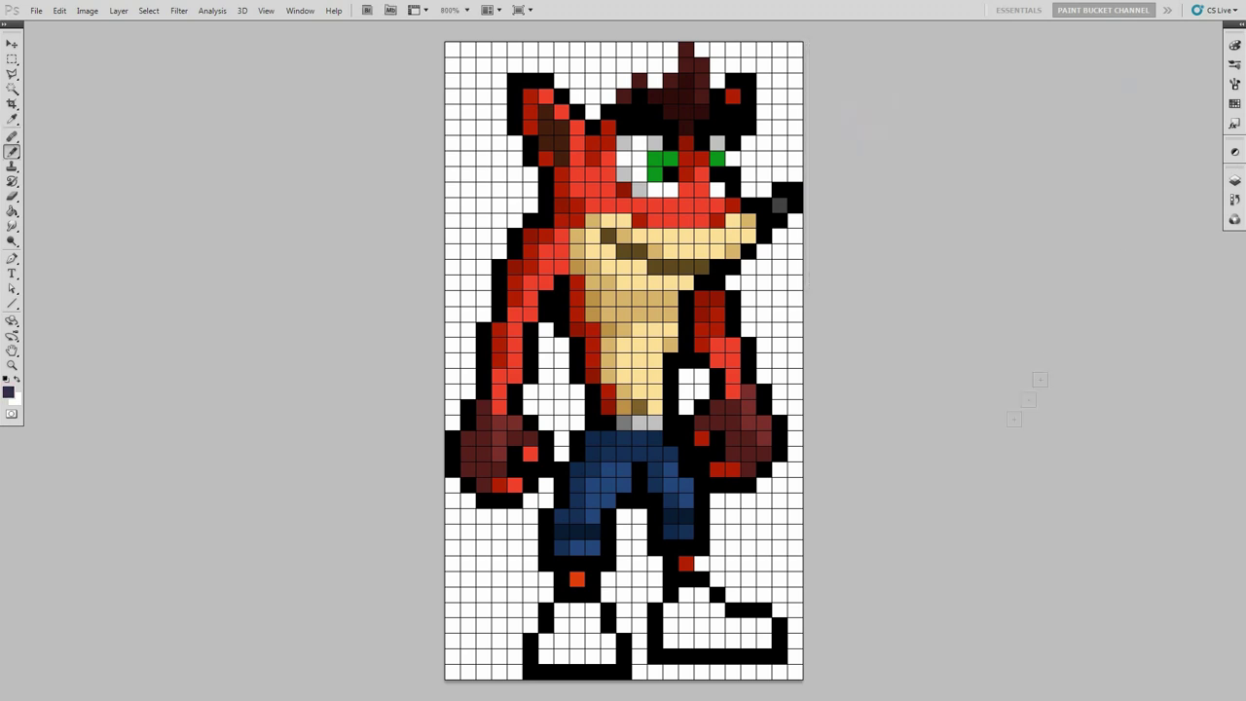
mouse_move(701, 594)
left_mouse_down()
mouse_move(671, 609)
mouse_move(700, 620)
mouse_move(670, 629)
left_mouse_up()
left_click(609, 640)
left_click(562, 626)
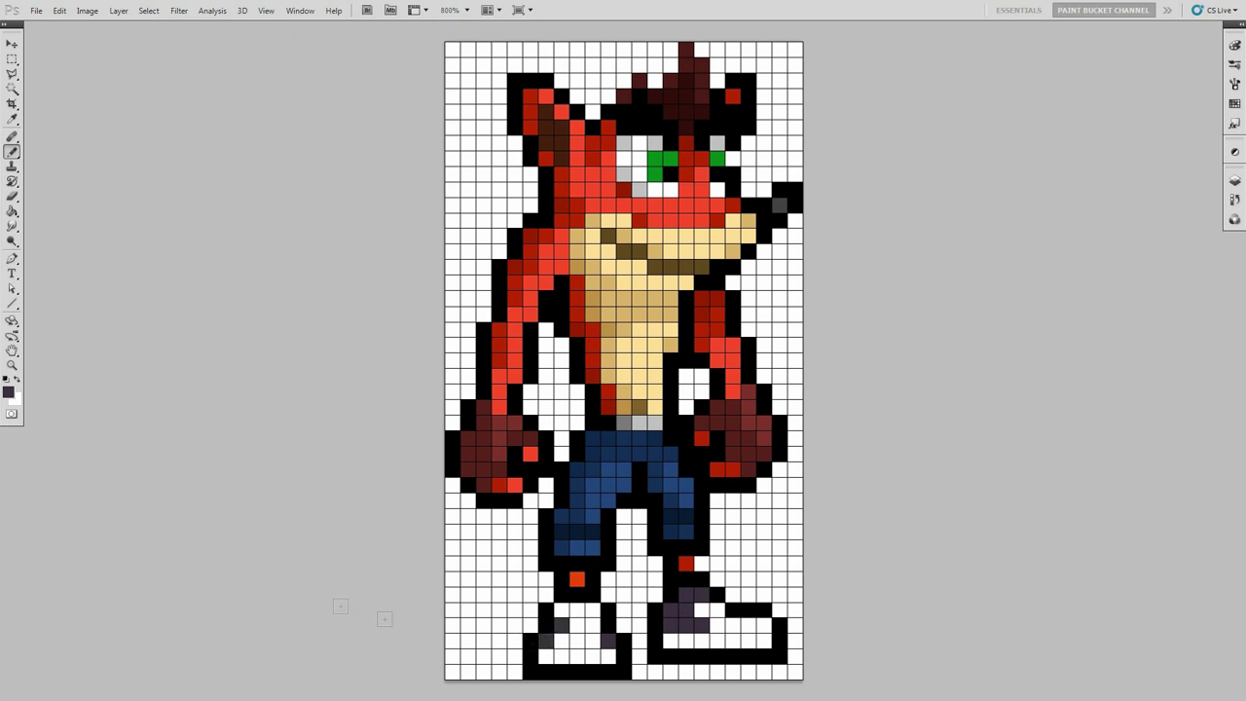
Set the foreground color to 594a5f and paint the lighter purple squares on the uppers of the right and left shoes.
left_click(8, 391)
double_click(1057, 267)
type("594")
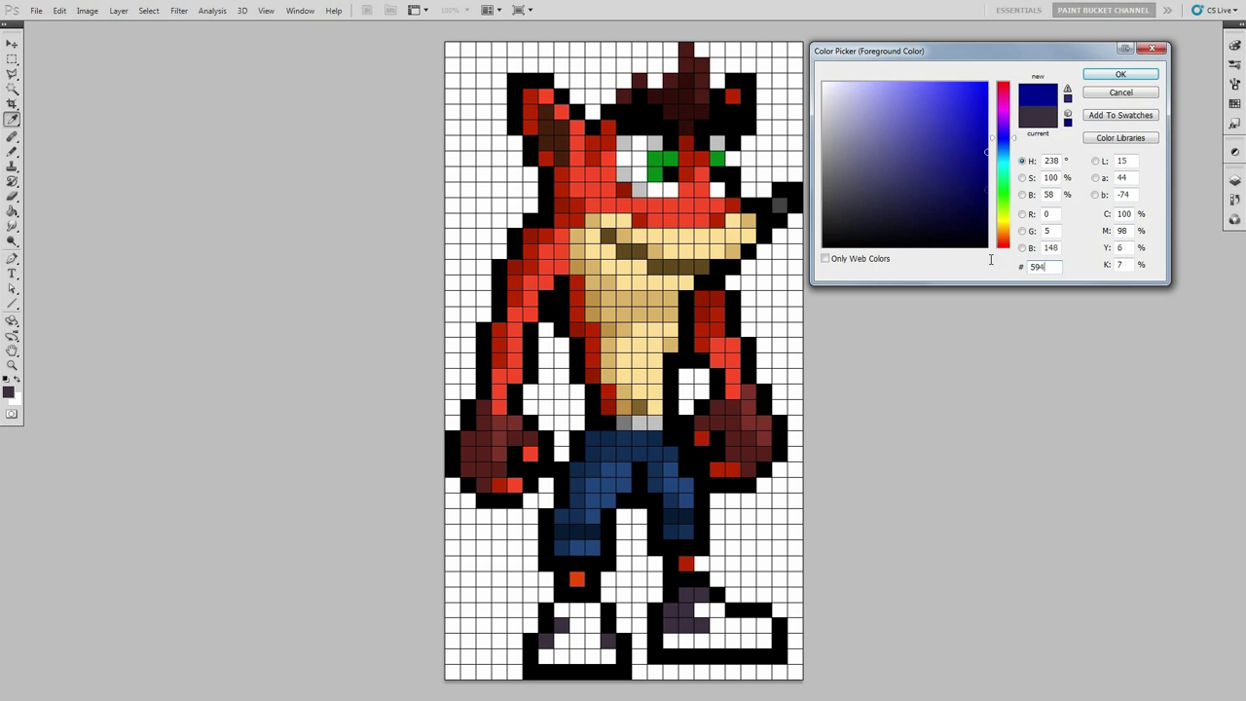
type("a5f")
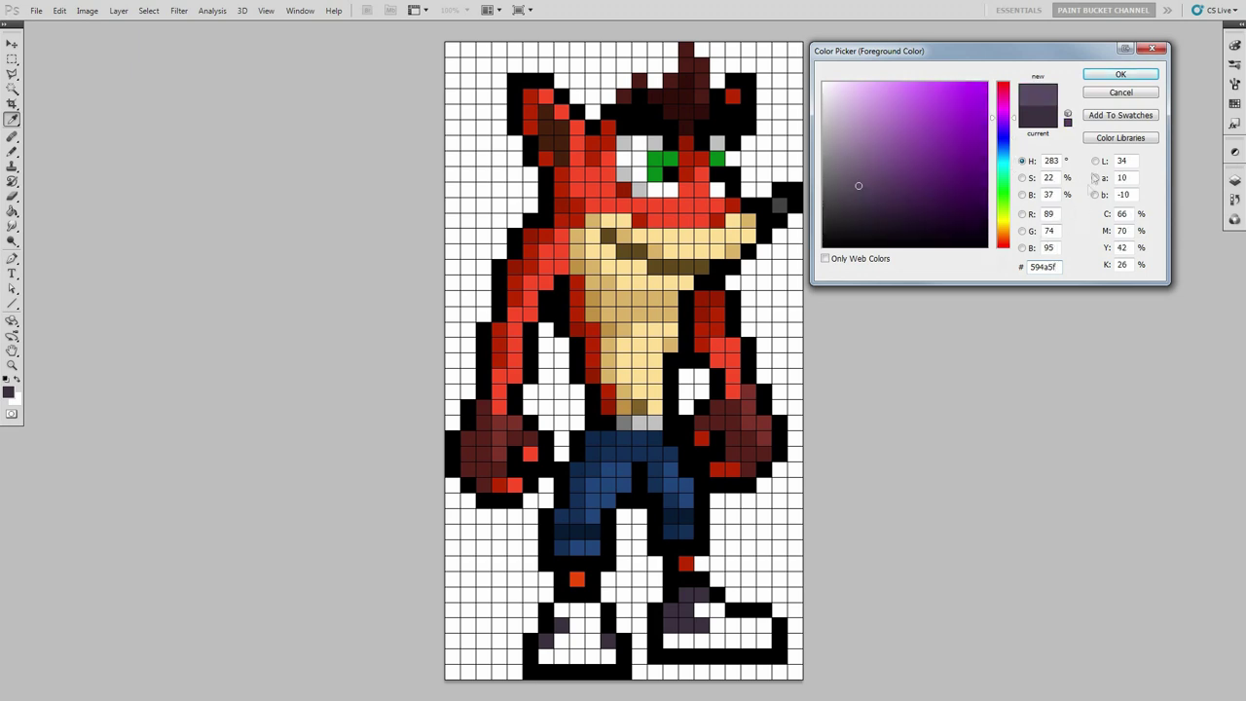
left_click(1120, 74)
mouse_move(759, 625)
left_mouse_down()
mouse_move(712, 626)
mouse_move(675, 619)
left_mouse_up()
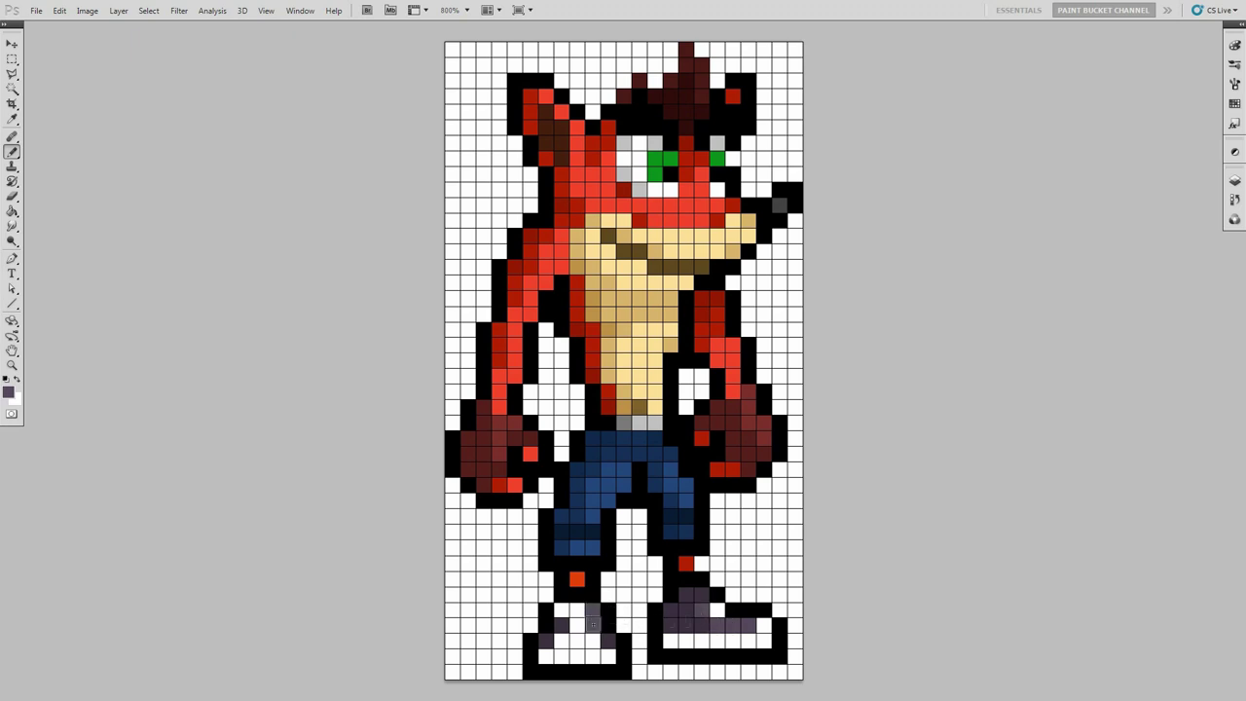
left_click_drag(577, 625, 562, 609)
Set the foreground color to 8c8b8c and paint the two leftmost sole squares of each shoe gray.
left_click(8, 392)
double_click(1059, 266)
type("8c8")
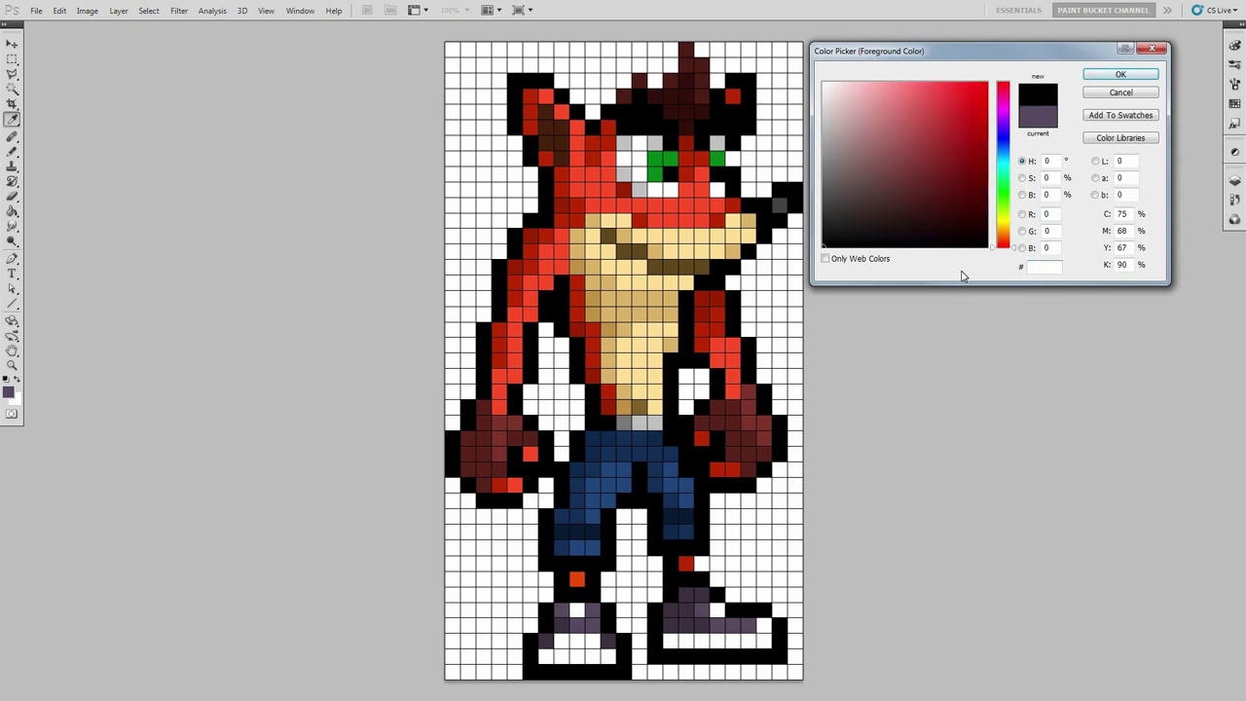
type("b8c")
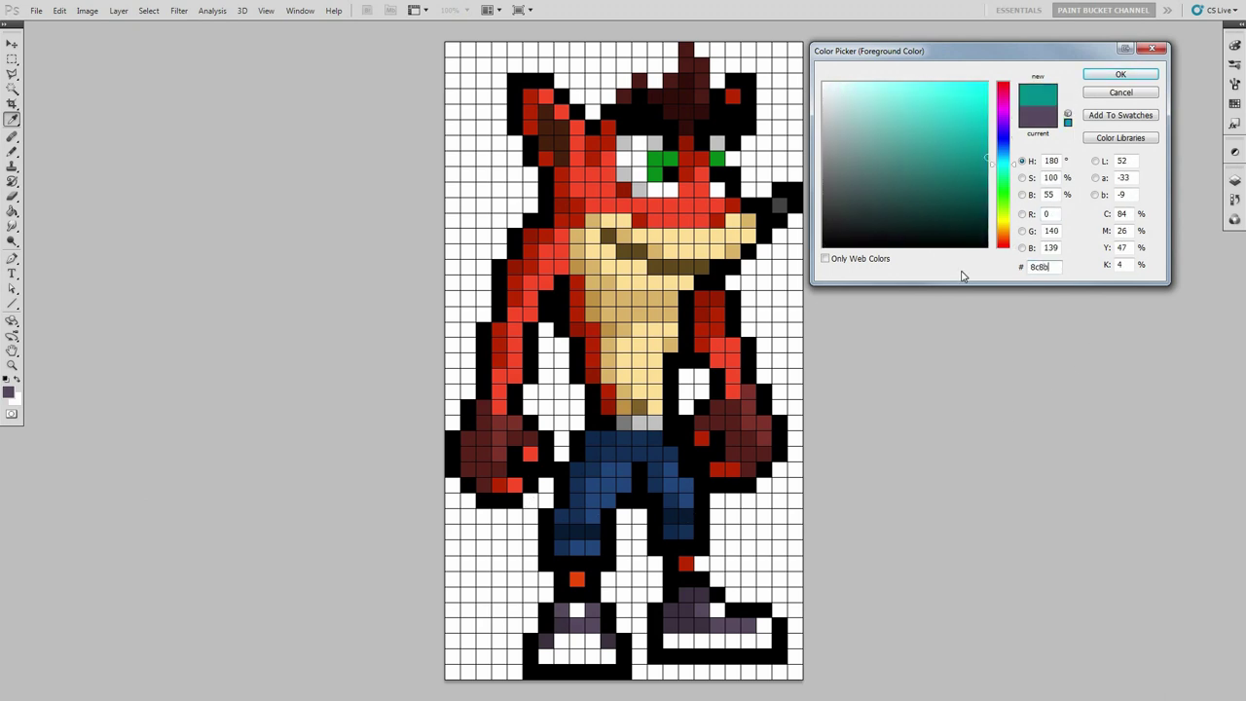
left_click(1105, 77)
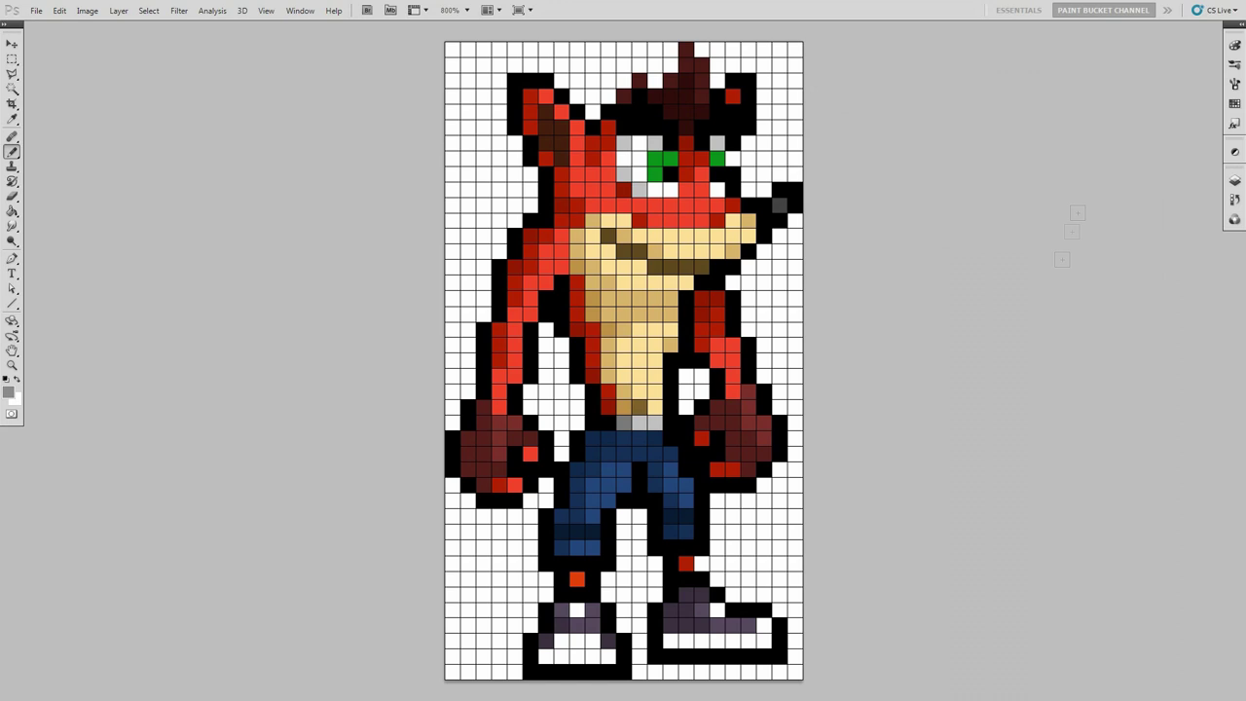
left_click(670, 640)
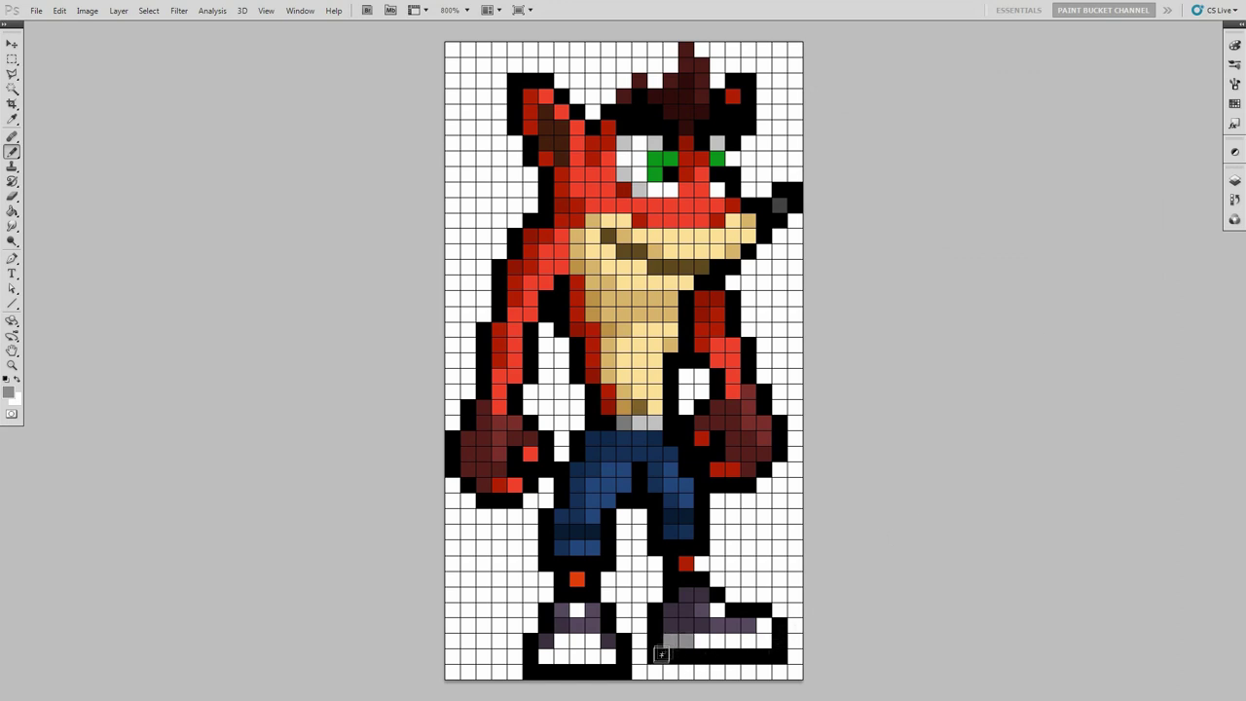
left_click(562, 656)
left_click(546, 656)
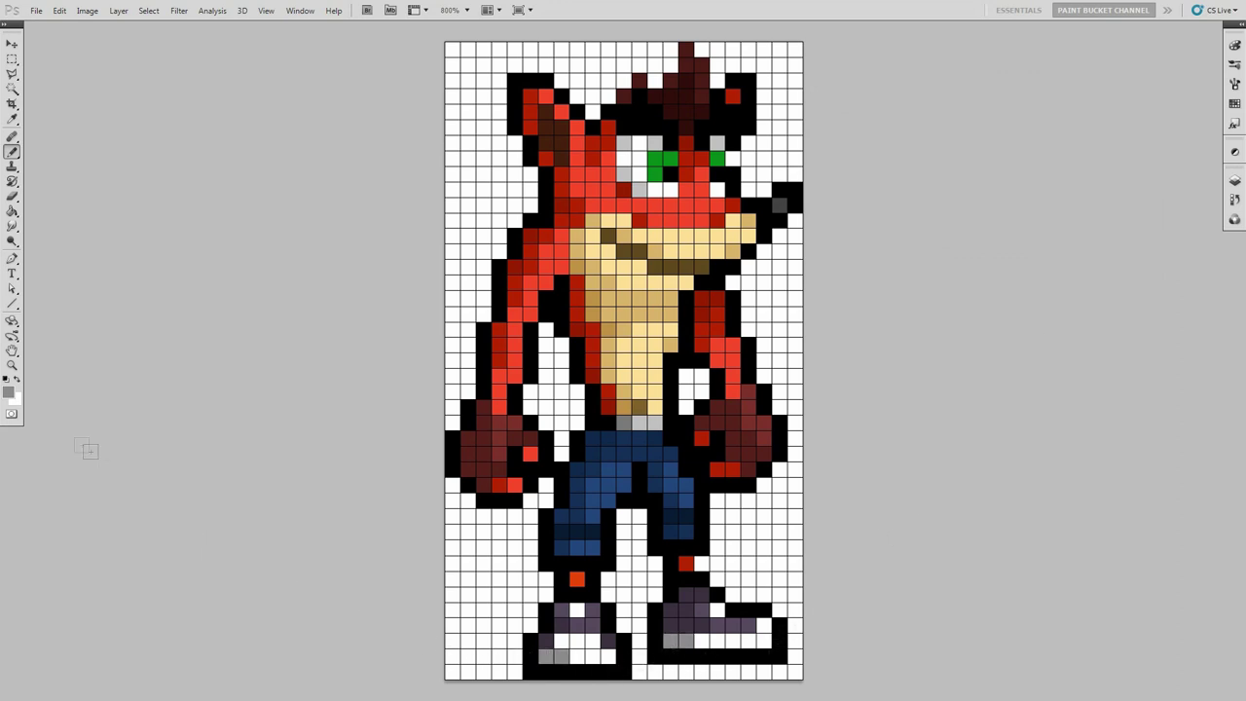
Set the foreground color to bdbcbe and paint the light gray shading squares on the toe and sole areas of both shoes.
left_click(9, 393)
double_click(1043, 267)
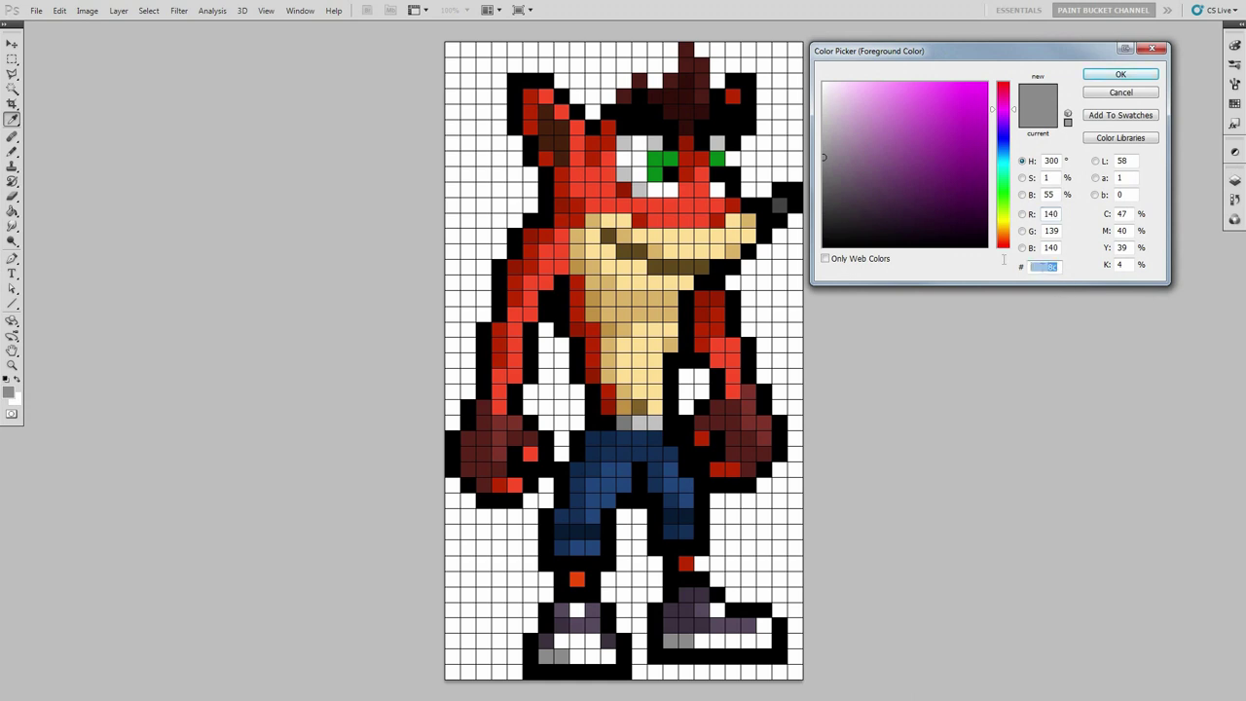
key("BackSpace")
type("bdbcbe")
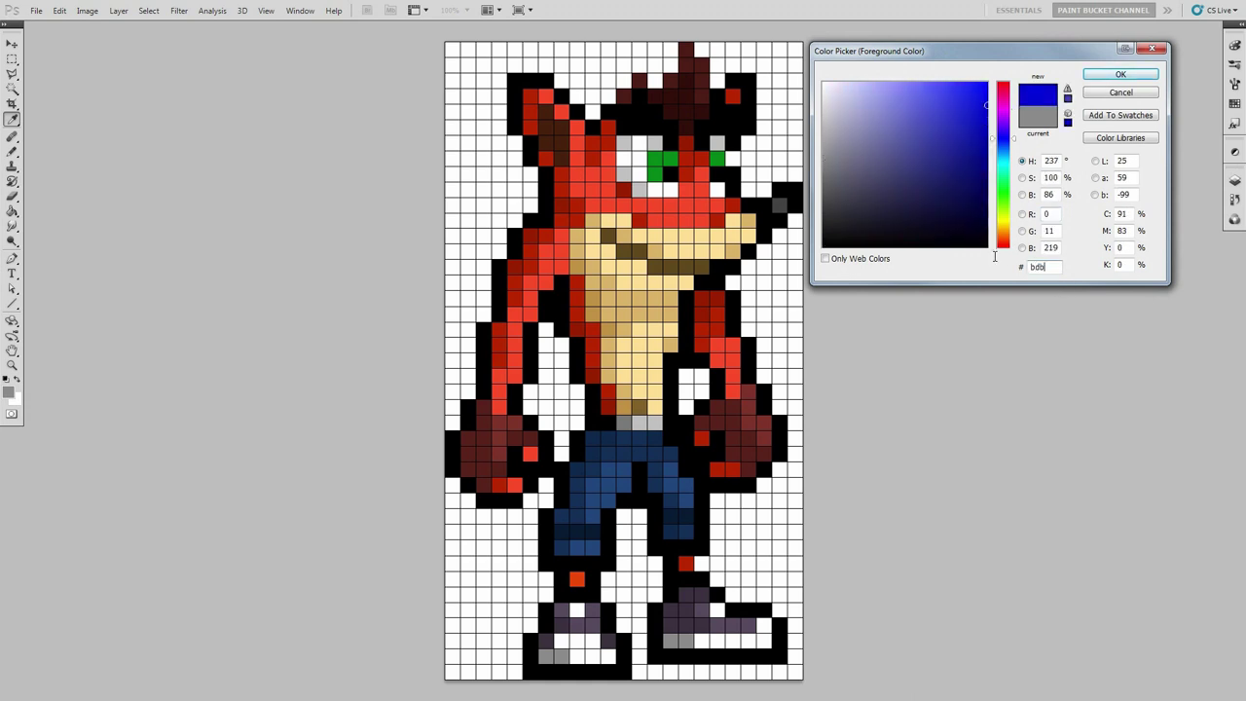
left_click(1120, 75)
mouse_move(563, 627)
left_mouse_down()
mouse_move(623, 663)
mouse_move(680, 661)
mouse_move(700, 642)
mouse_move(763, 642)
left_mouse_up()
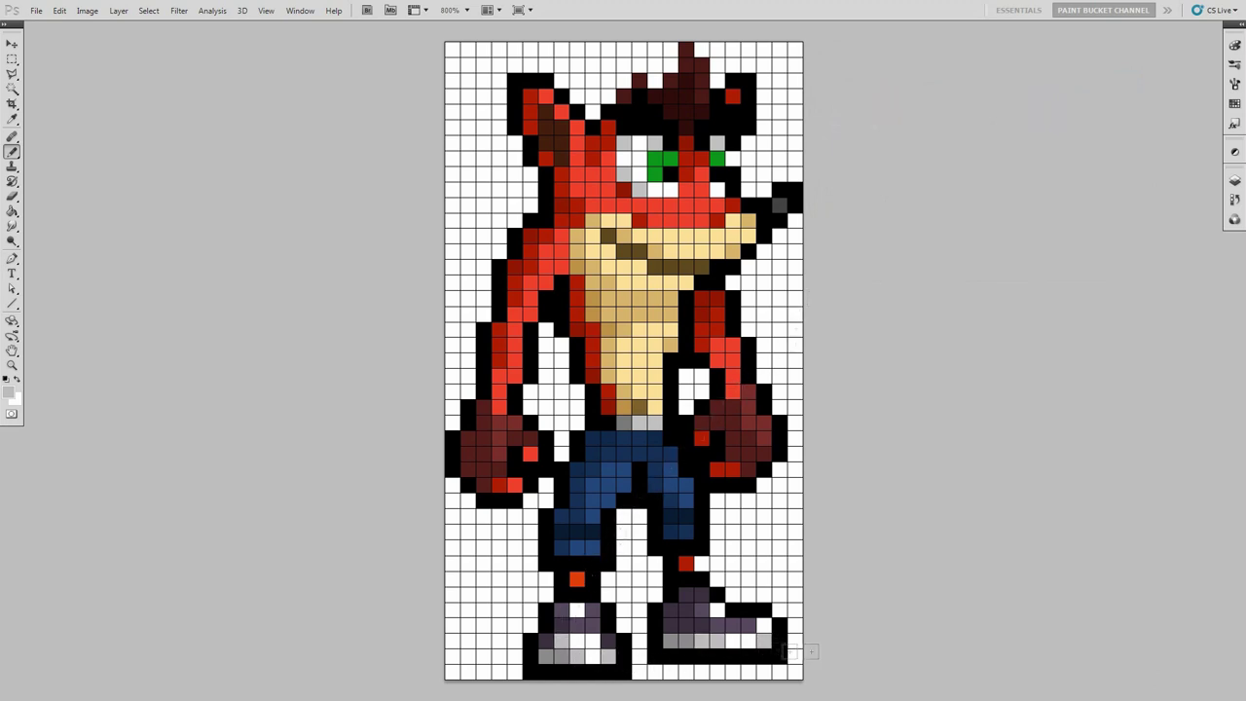